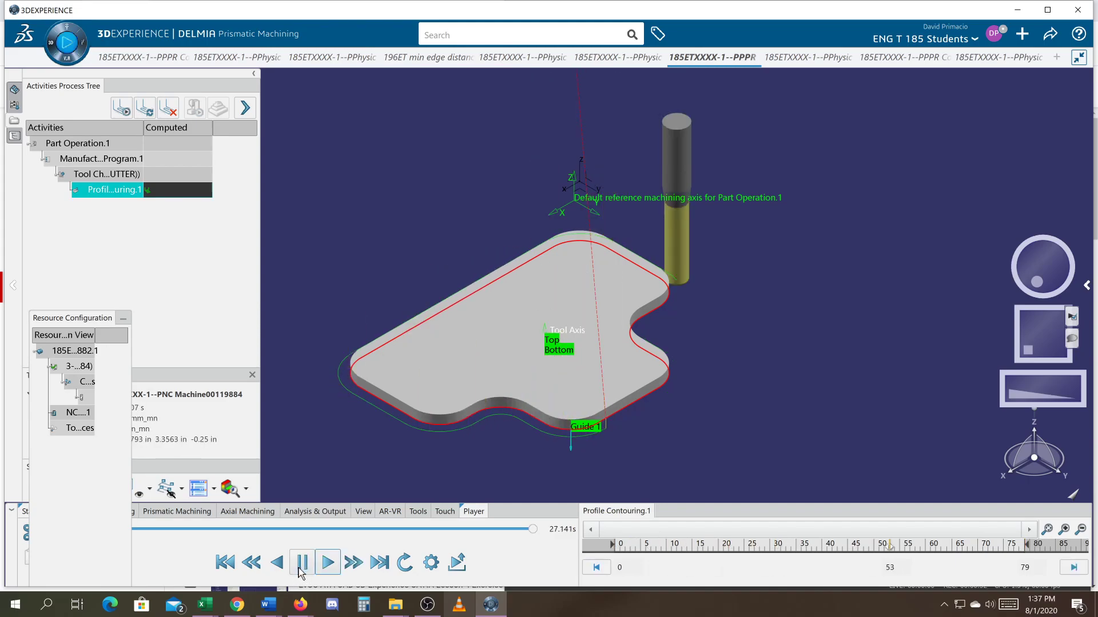
Step: Play the Profile Contouring simulation with a master clock step size of 0.100 s
{"action": "left_click", "coordinate": [431, 564]}
{"action": "left_click", "coordinate": [881, 411]}
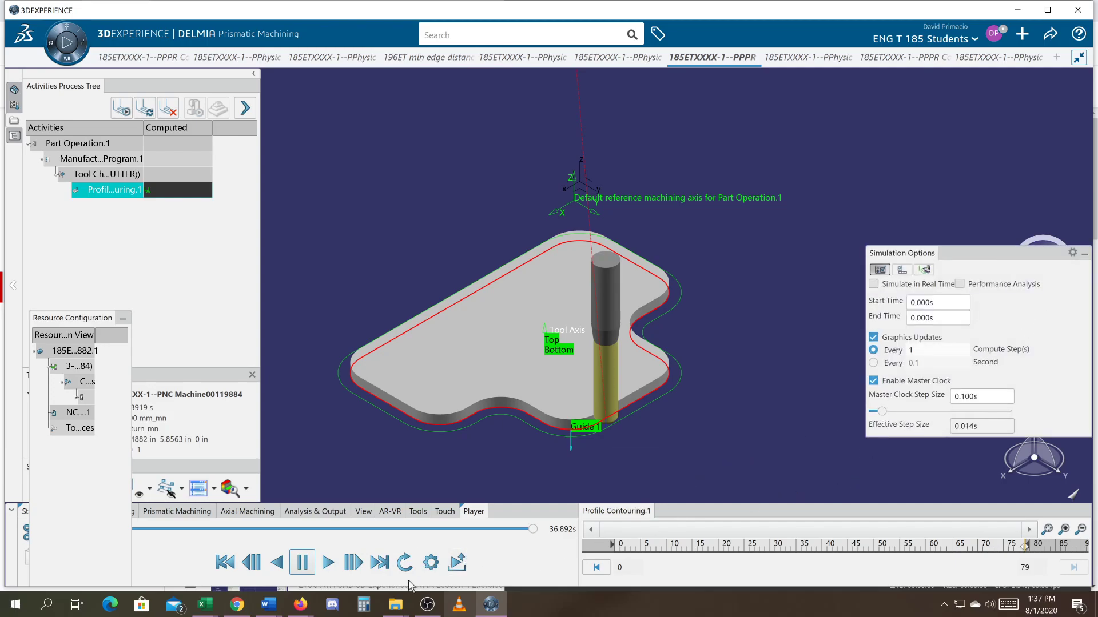
{"action": "left_click", "coordinate": [327, 563]}
Step: Close the existing PPPR machining context without saving and delete the Rough stock.1 set from the plate part
{"action": "left_click", "coordinate": [755, 58]}
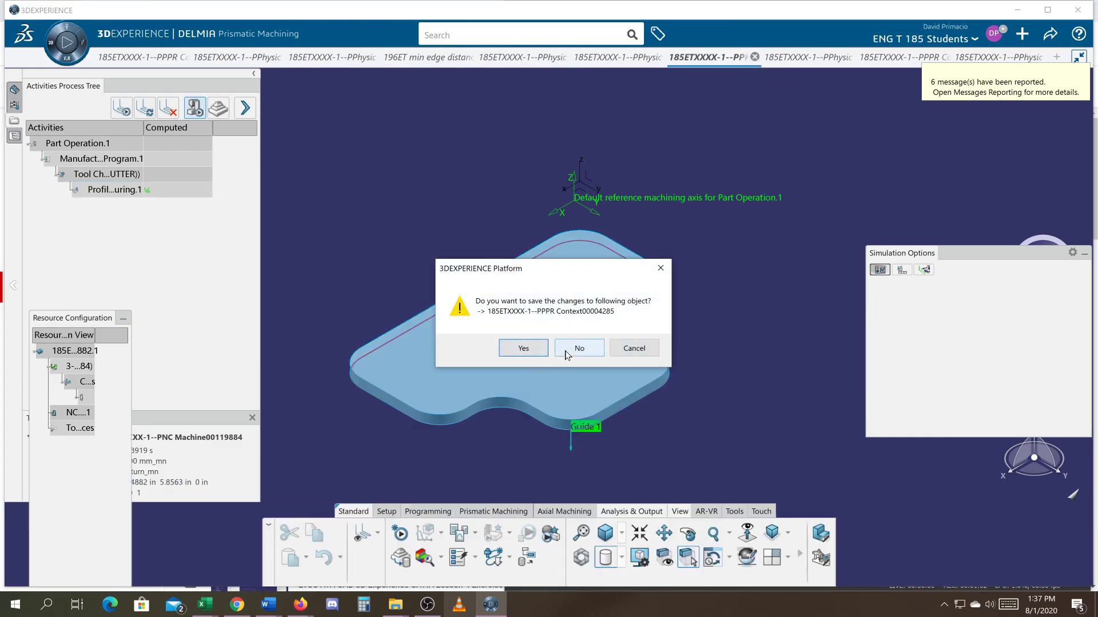
{"action": "left_click", "coordinate": [567, 353]}
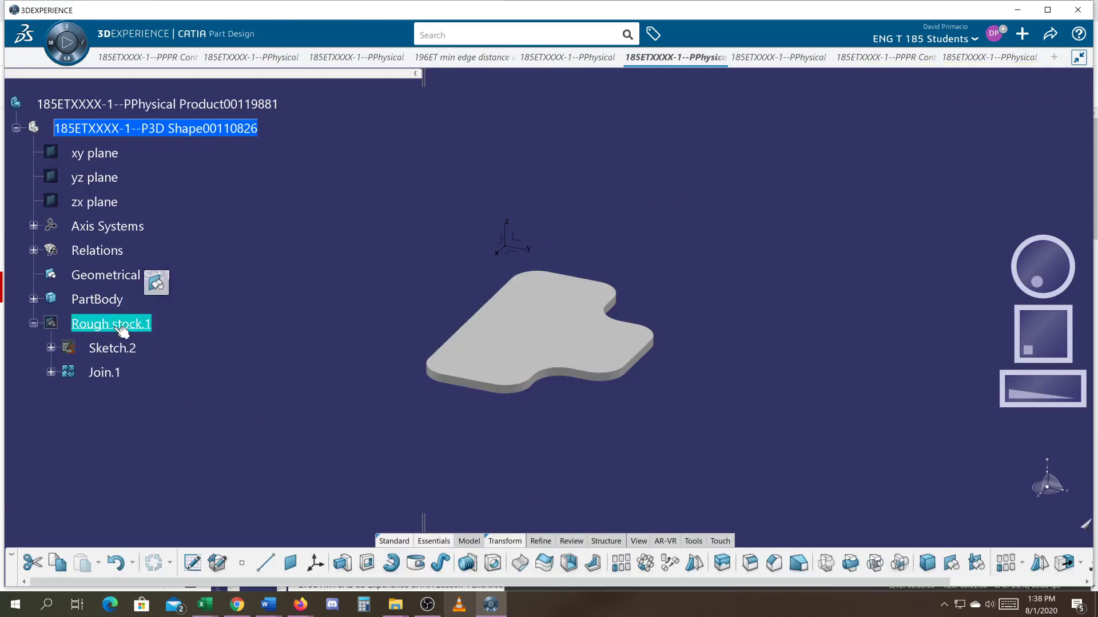
{"action": "key", "text": "Delete"}
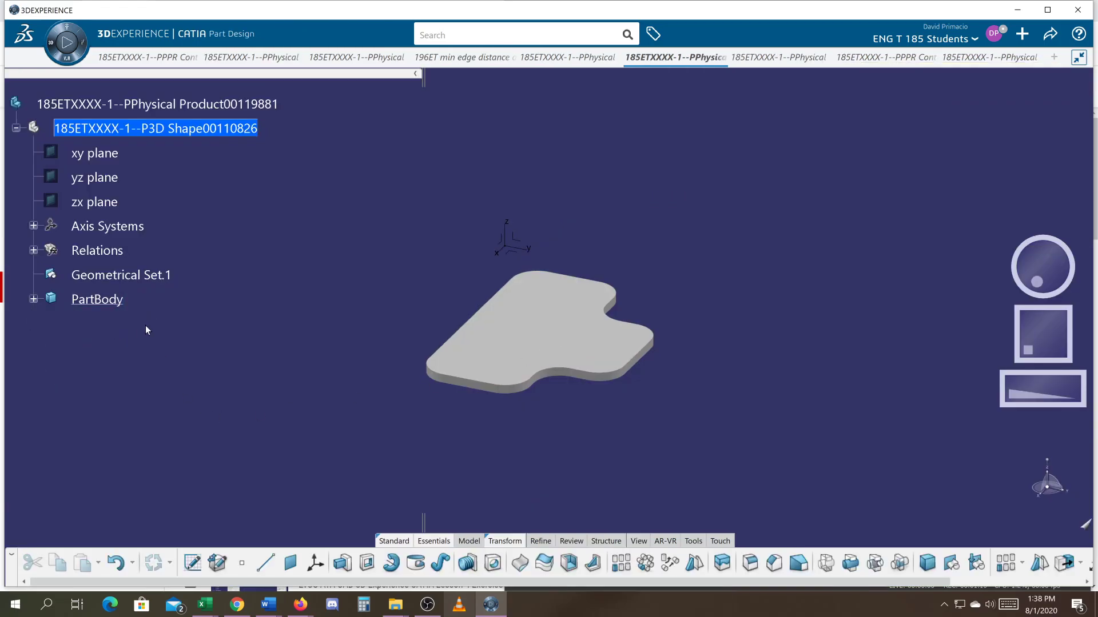
Step: Show the hidden Sketch.1 of Pad.1 in the plate part
{"action": "left_click", "coordinate": [33, 299]}
{"action": "left_click", "coordinate": [51, 324]}
{"action": "right_click", "coordinate": [137, 350]}
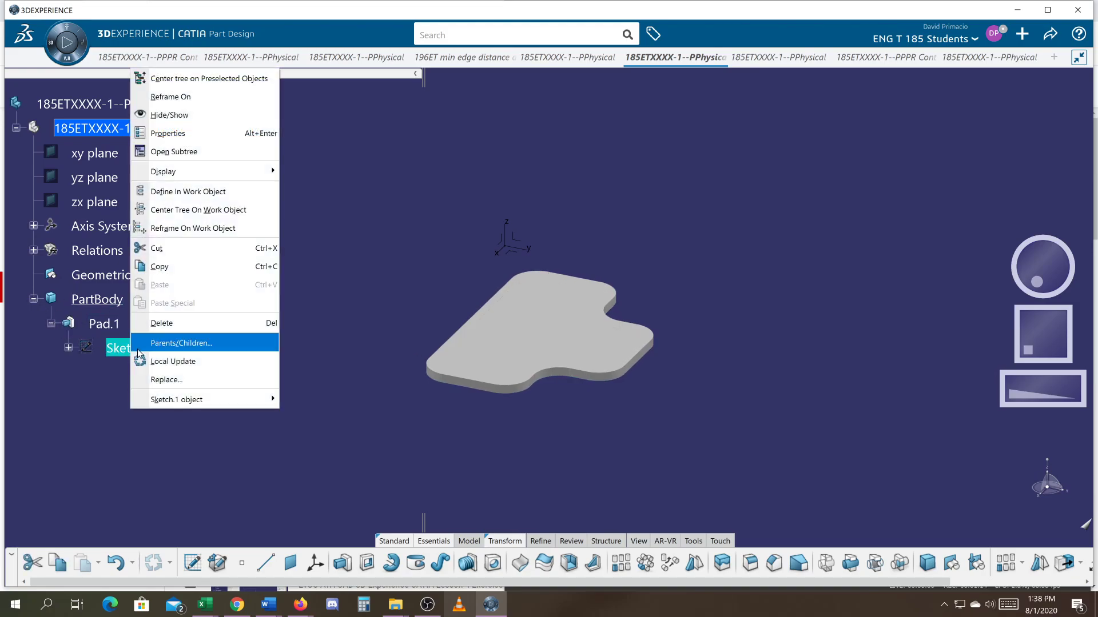
{"action": "left_click", "coordinate": [201, 117]}
{"action": "middle_click_drag", "start_coordinate": [564, 443], "coordinate": [461, 443]}
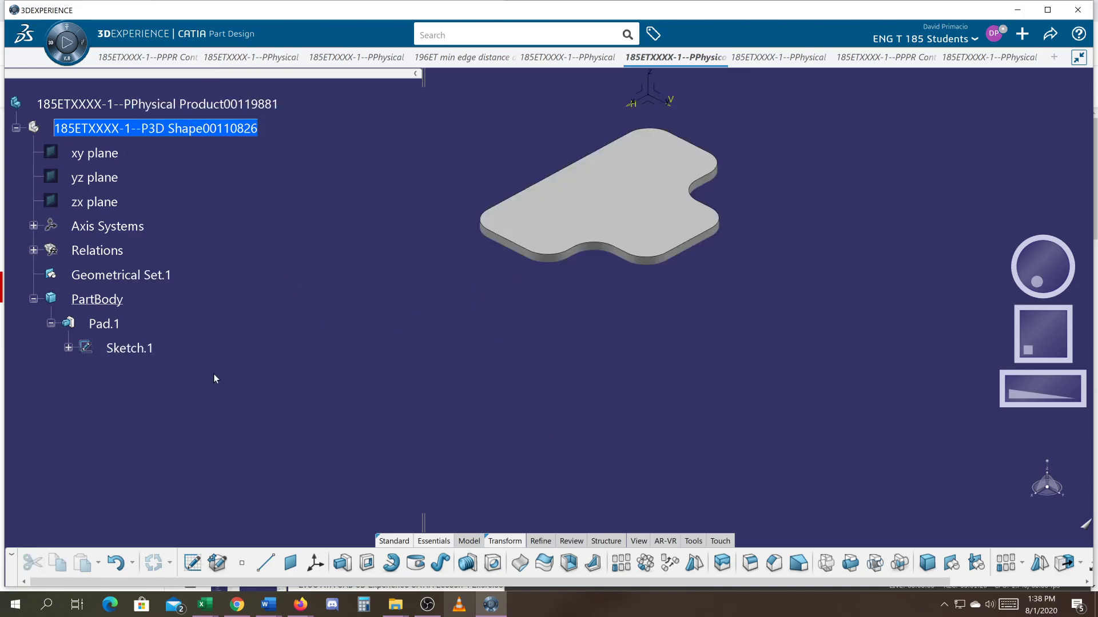
Step: Hide Pad.1 temporarily to inspect the sketch outline by itself, and show the pad again
{"action": "right_click", "coordinate": [107, 325]}
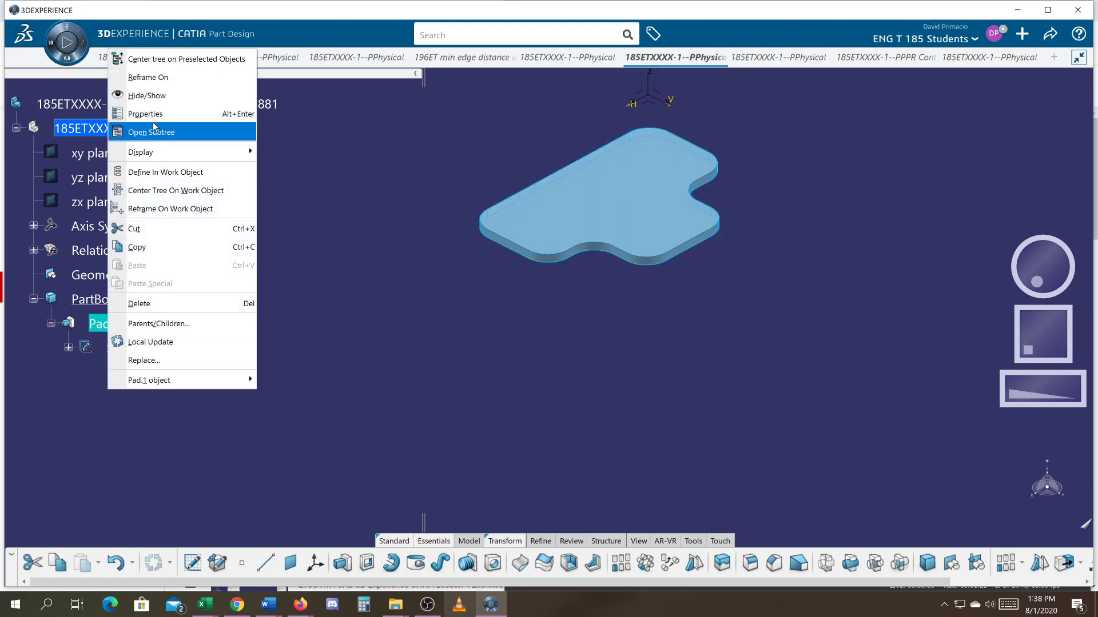
{"action": "left_click", "coordinate": [153, 97]}
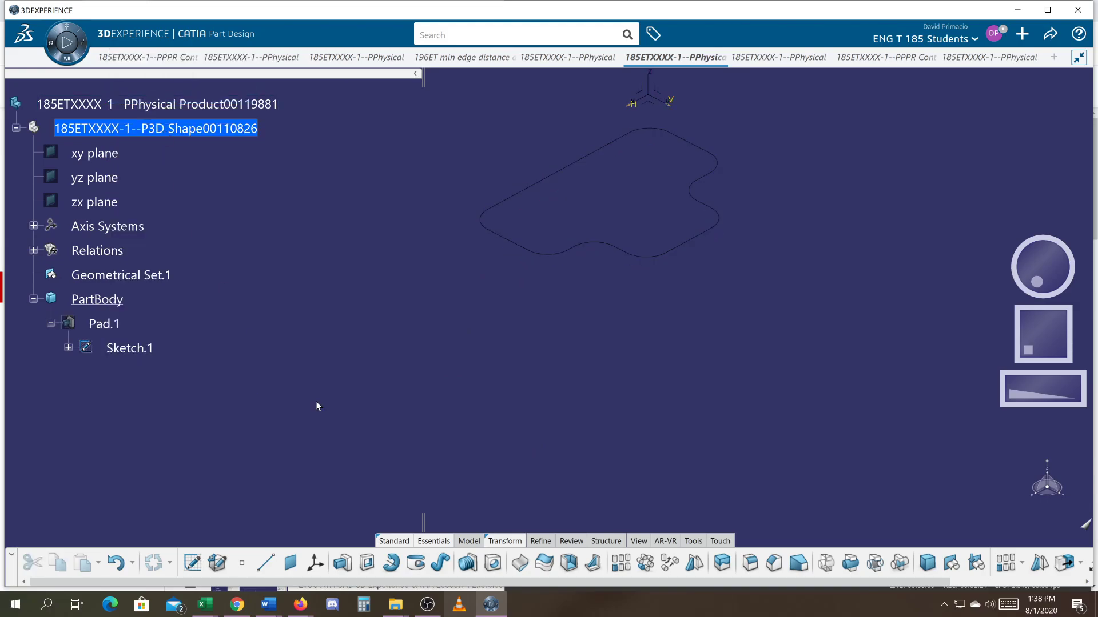
{"action": "mouse_move", "coordinate": [461, 429]}
{"action": "middle_mouse_down"}
{"action": "mouse_move", "coordinate": [393, 506]}
{"action": "mouse_move", "coordinate": [399, 473]}
{"action": "mouse_move", "coordinate": [397, 488]}
{"action": "middle_mouse_up"}
{"action": "middle_click_drag", "start_coordinate": [466, 461], "coordinate": [466, 475]}
{"action": "right_click", "coordinate": [90, 336]}
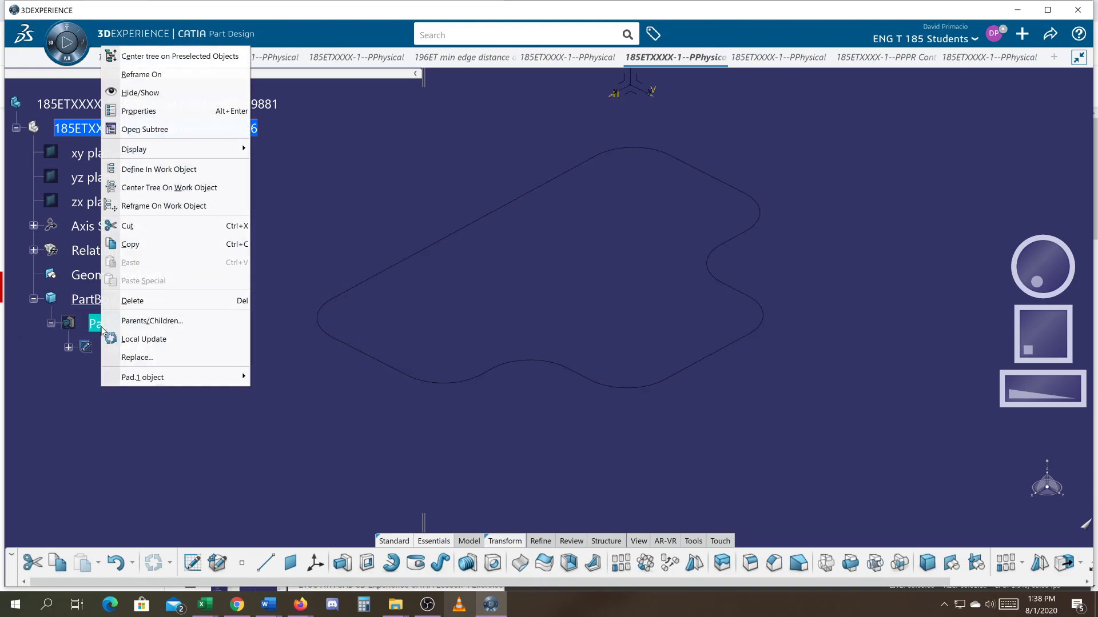
{"action": "left_click", "coordinate": [129, 93]}
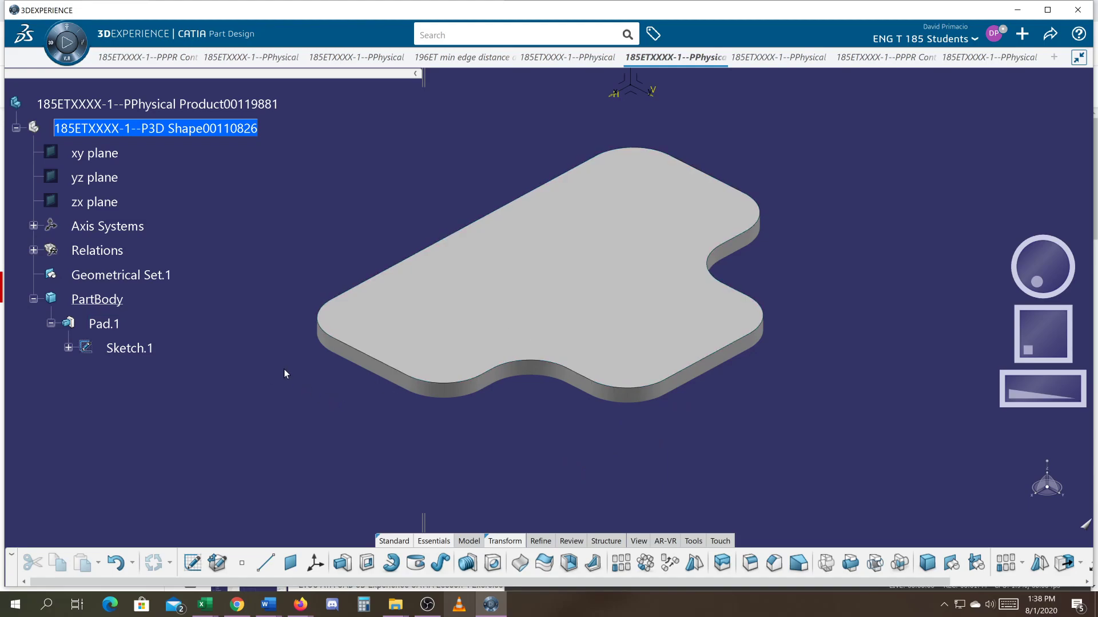
{"action": "middle_click_drag", "start_coordinate": [508, 444], "coordinate": [521, 434]}
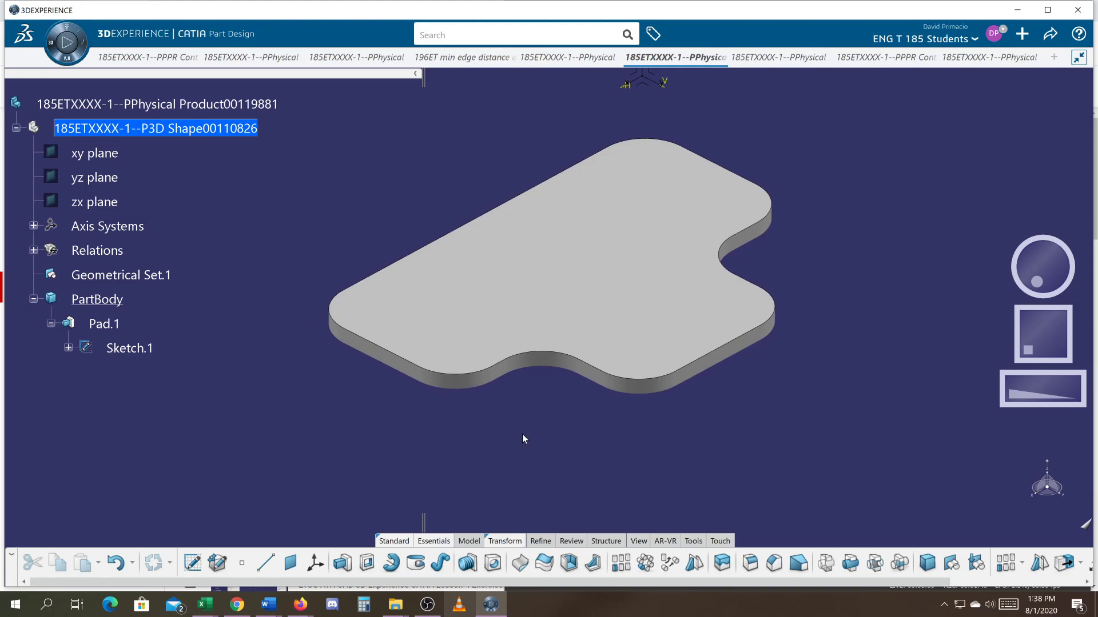
Step: Close the empty part Physical Product00119978 without saving its changes
{"action": "left_click", "coordinate": [748, 59]}
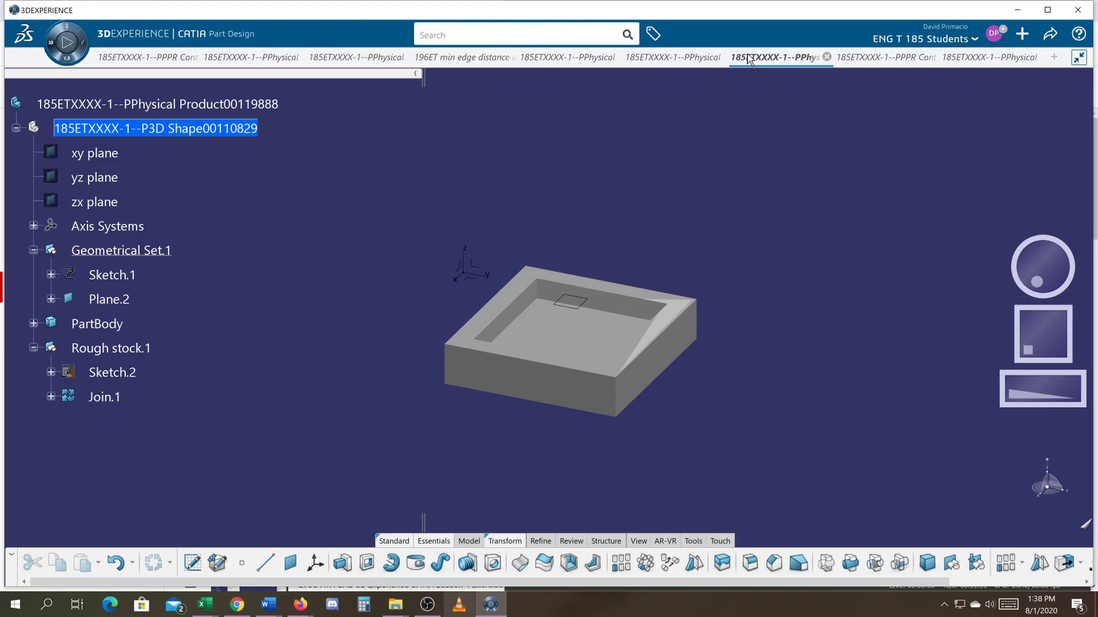
{"action": "left_click", "coordinate": [886, 59]}
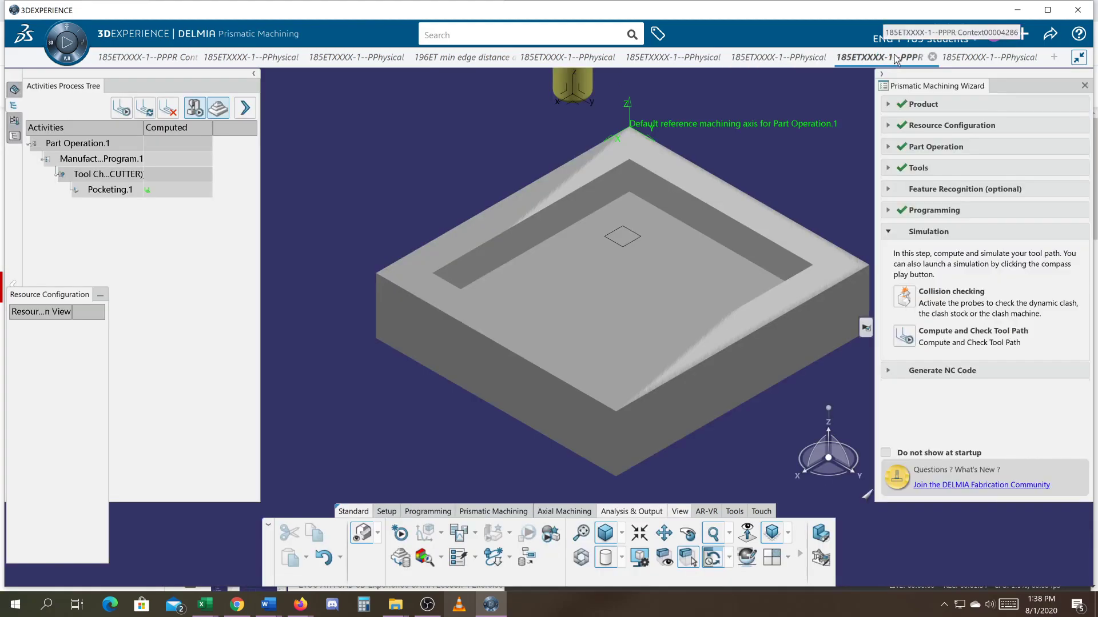
{"action": "left_click", "coordinate": [977, 58]}
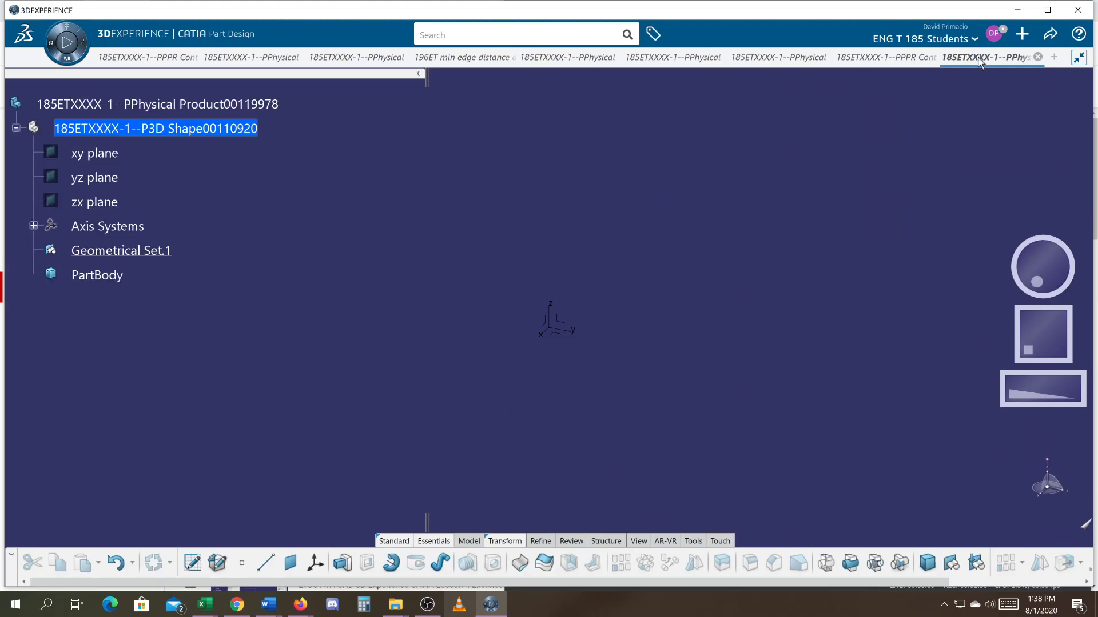
{"action": "left_click", "coordinate": [1037, 57]}
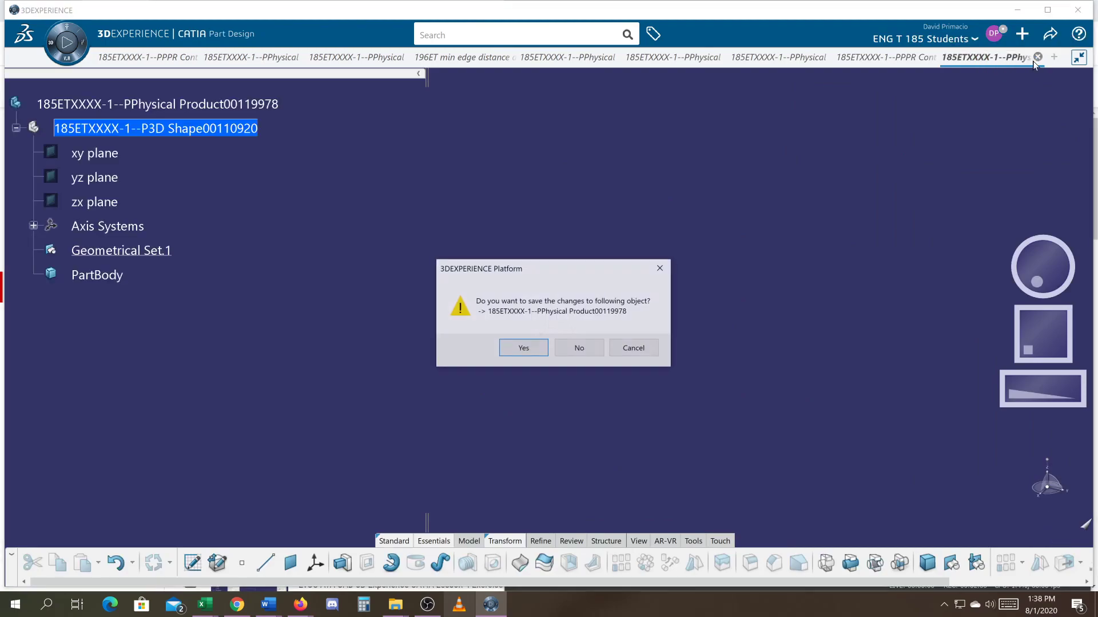
{"action": "left_click", "coordinate": [559, 349]}
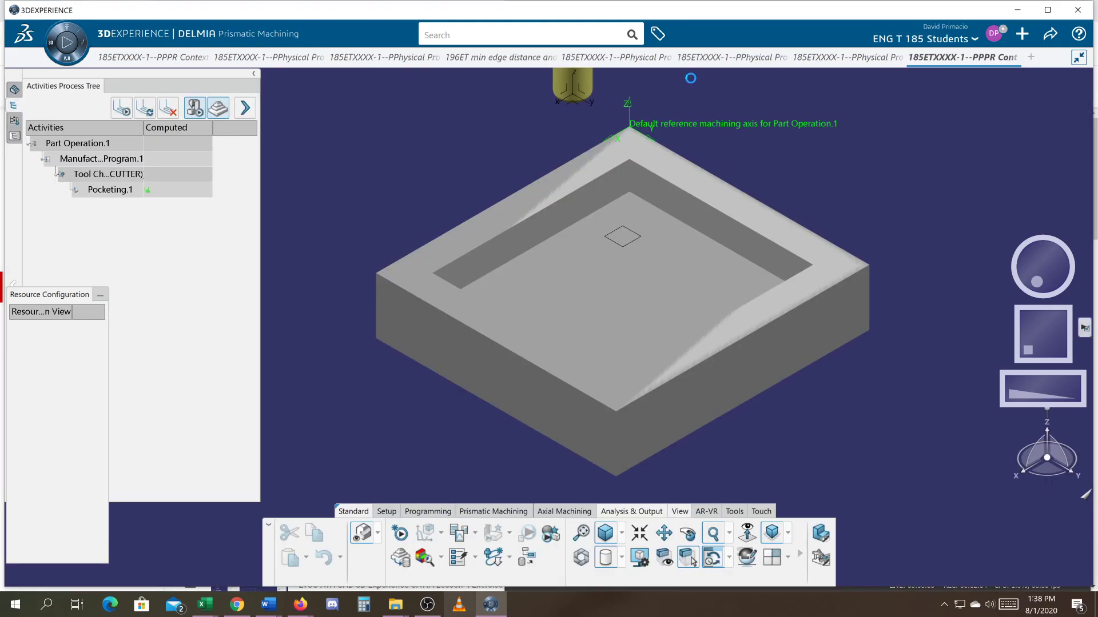
Step: Open the plate part, Physical Product00119881, in the Prismatic Machining app
{"action": "mouse_move", "coordinate": [658, 60]}
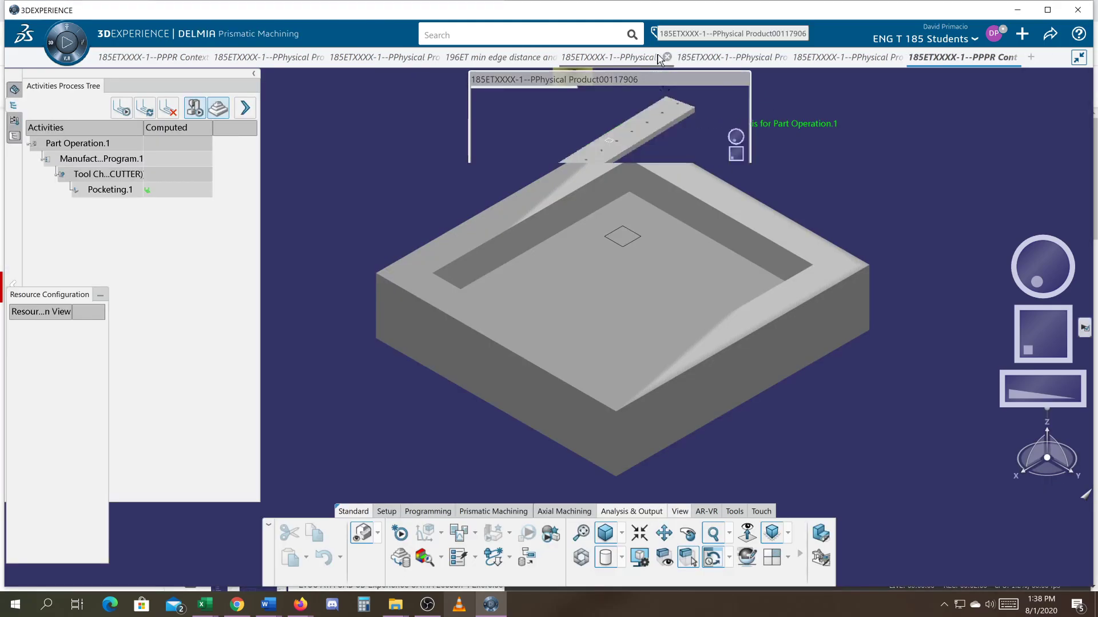
{"action": "mouse_move", "coordinate": [707, 55]}
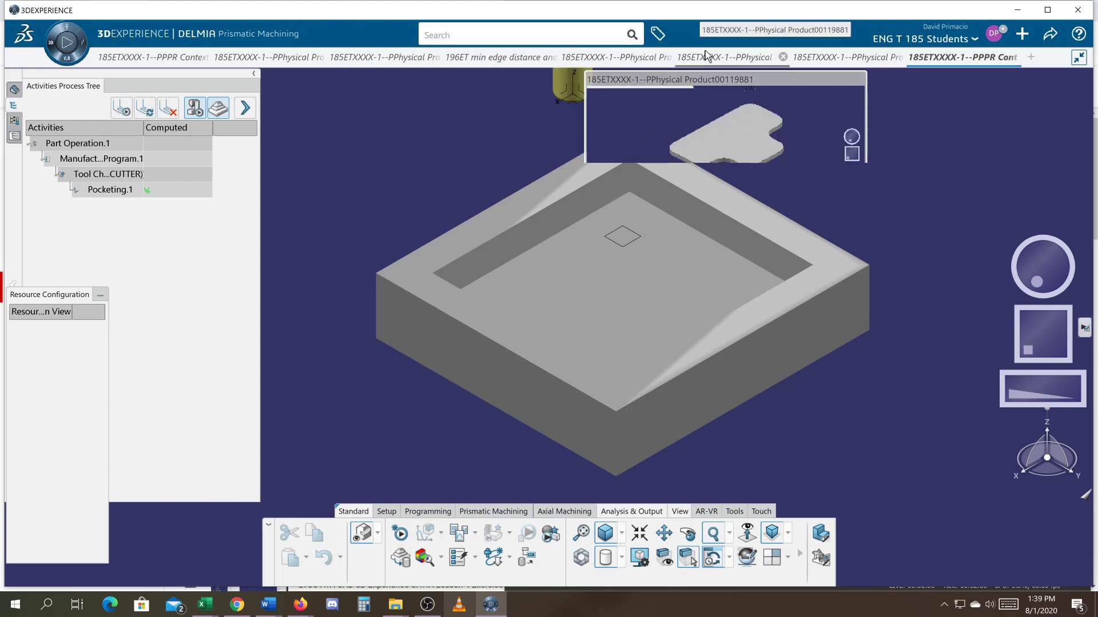
{"action": "left_click", "coordinate": [707, 55]}
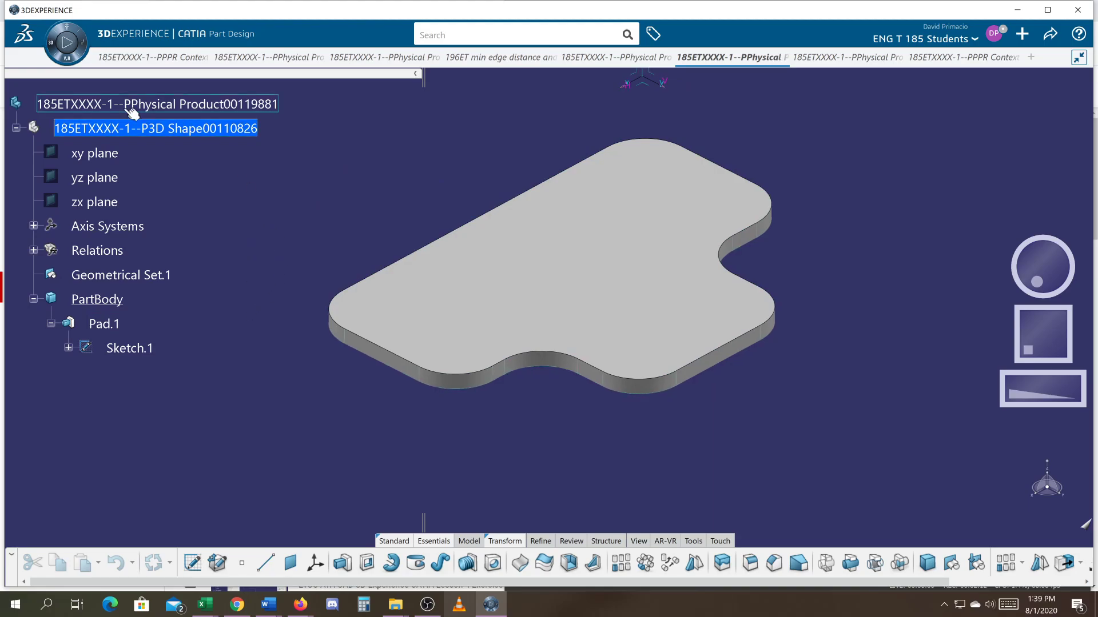
{"action": "left_click", "coordinate": [54, 41]}
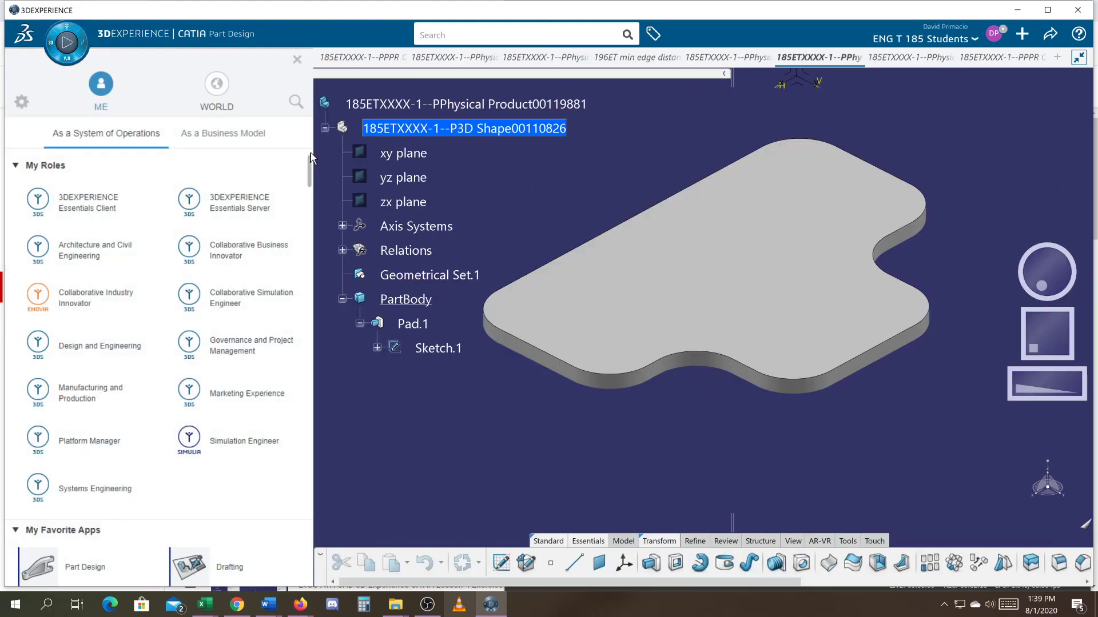
{"action": "left_click_drag", "start_coordinate": [311, 167], "coordinate": [312, 223]}
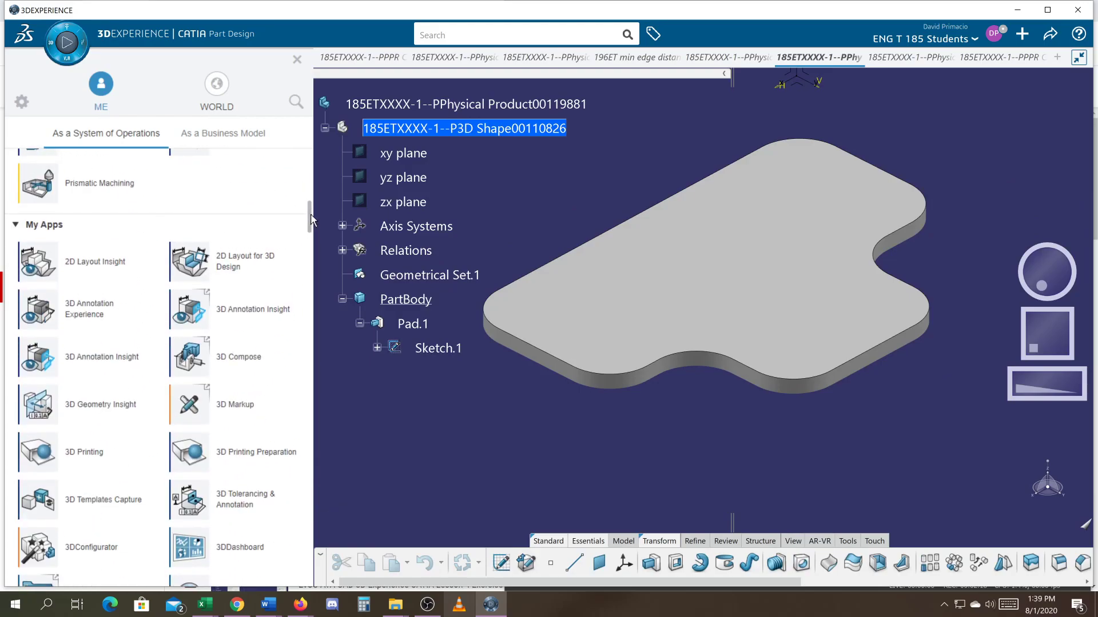
{"action": "left_click", "coordinate": [97, 192]}
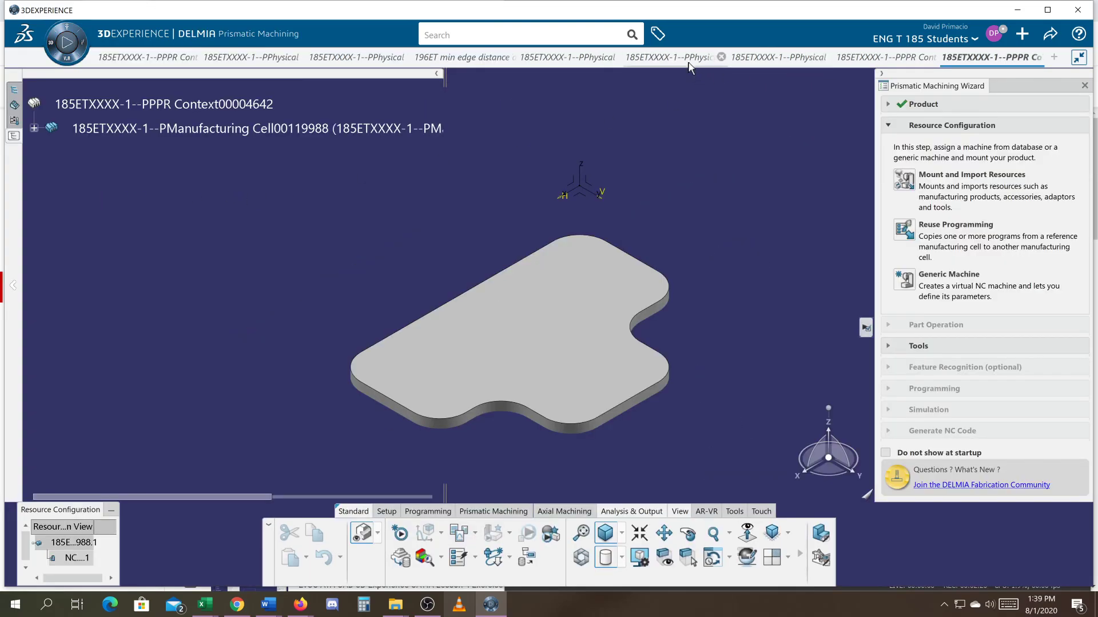
{"action": "mouse_move", "coordinate": [686, 61]}
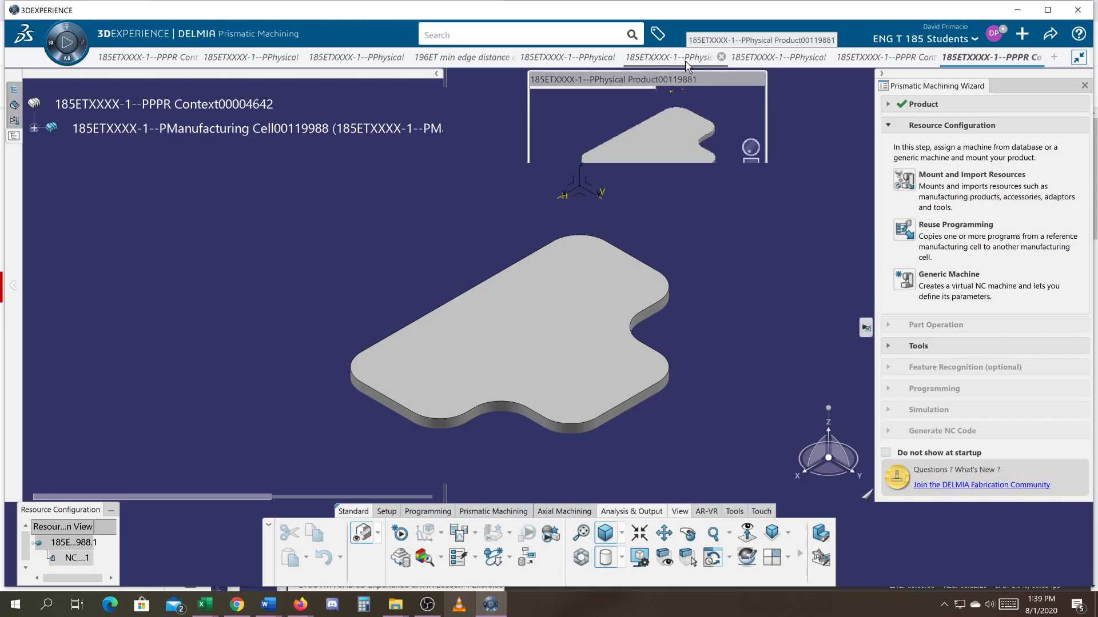
{"action": "left_click", "coordinate": [686, 61]}
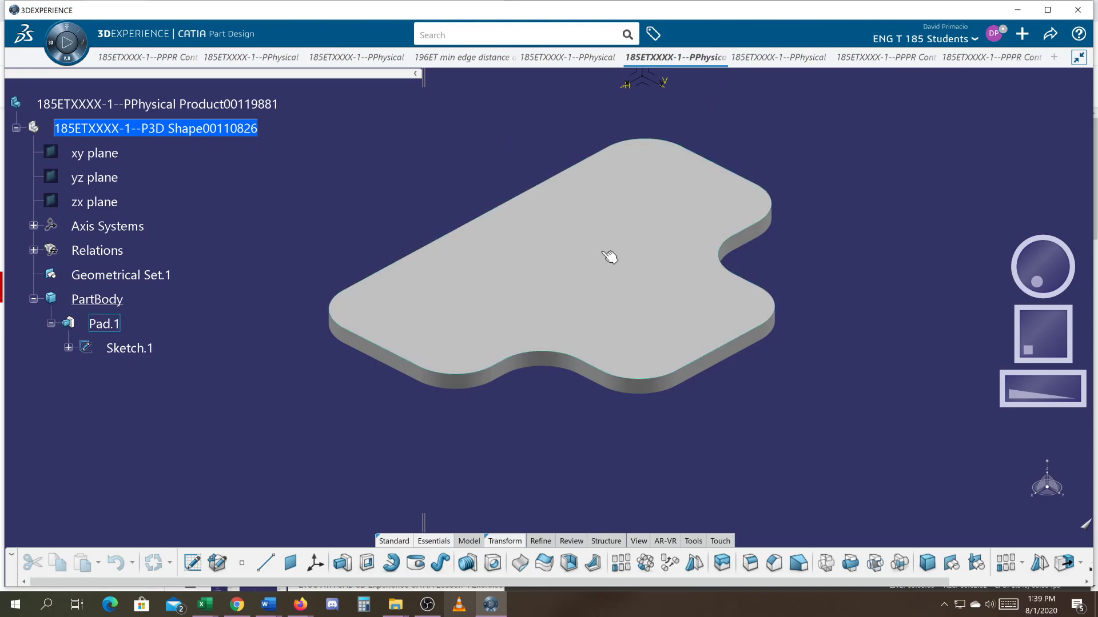
{"action": "left_click", "coordinate": [966, 60]}
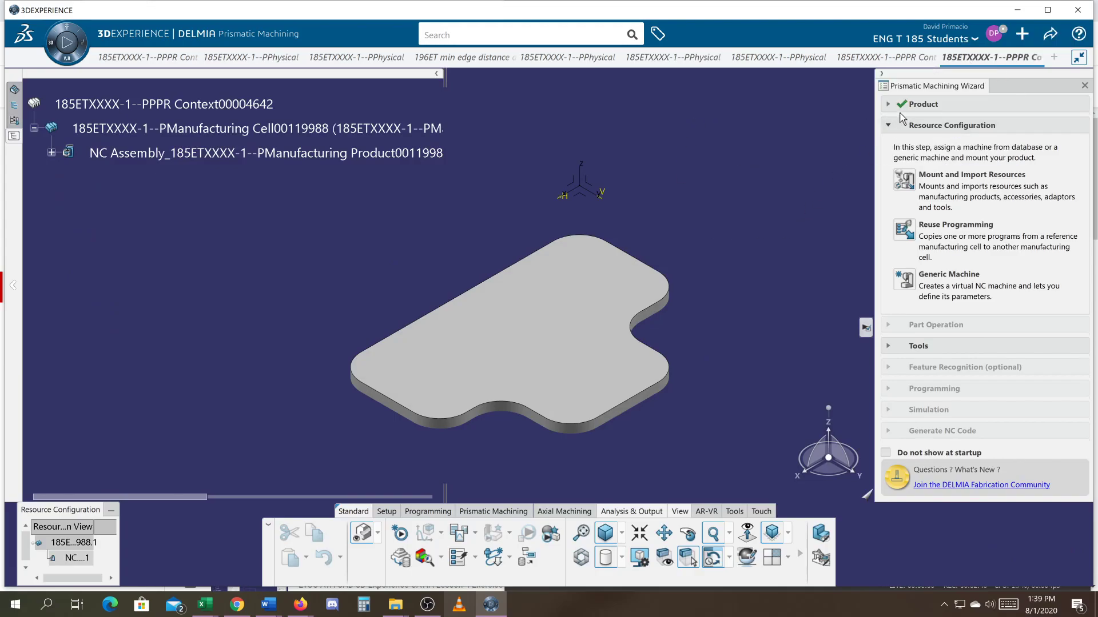
Step: Create a generic 3-axis machine with its default spindle settings for the plate's manufacturing cell
{"action": "left_click", "coordinate": [905, 281]}
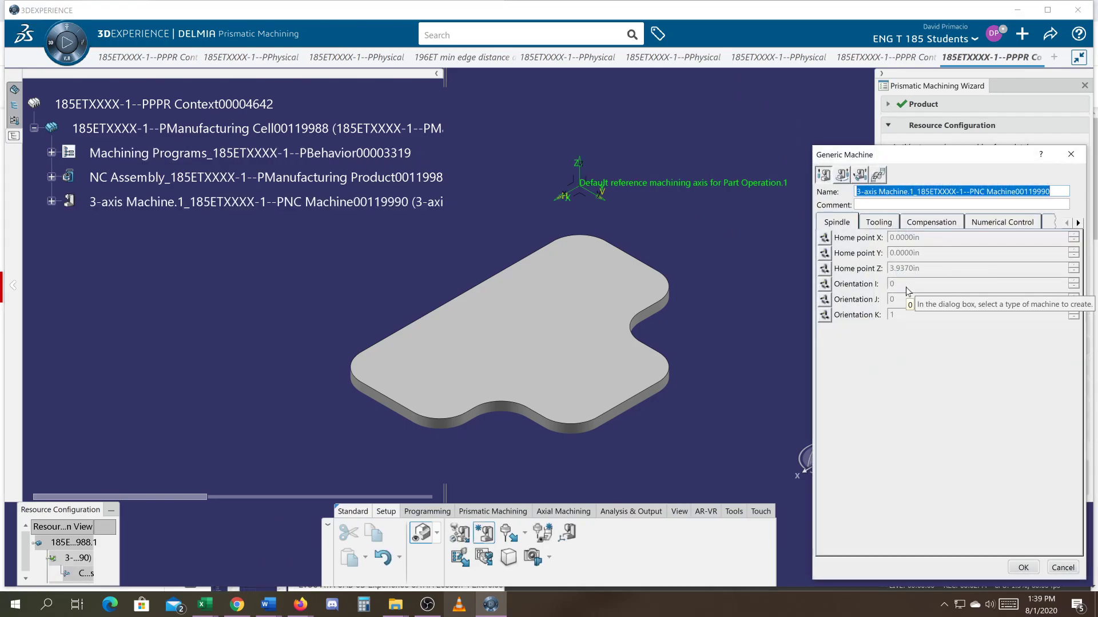
{"action": "left_click", "coordinate": [1023, 567]}
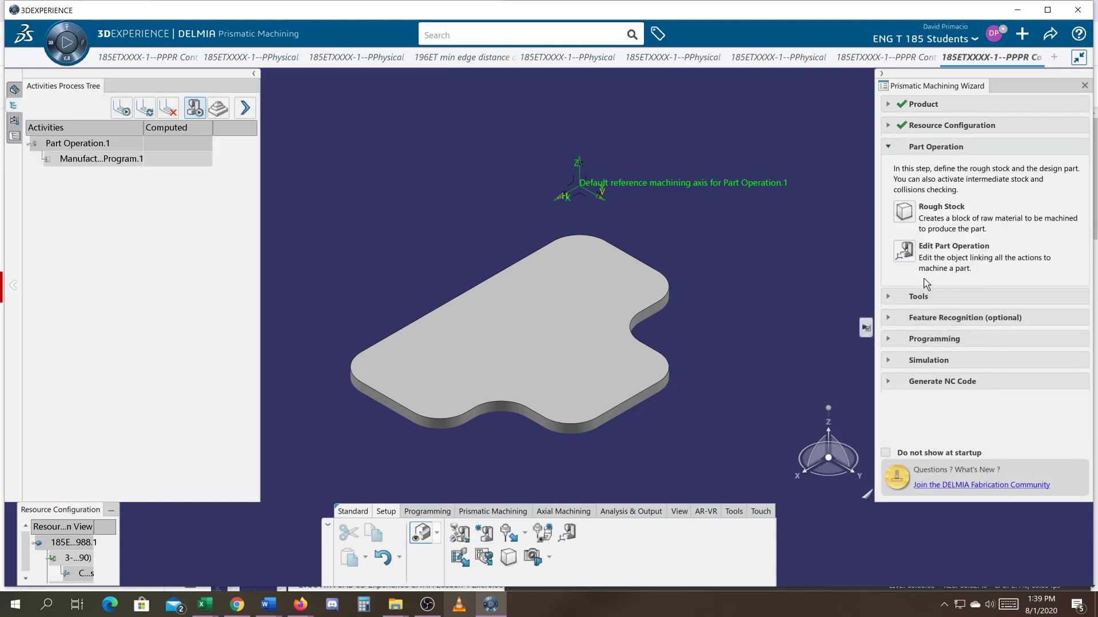
Step: Begin a rough stock on the existing plate 3D Shape00110826, using its PartBody as the part body
{"action": "left_click", "coordinate": [904, 212]}
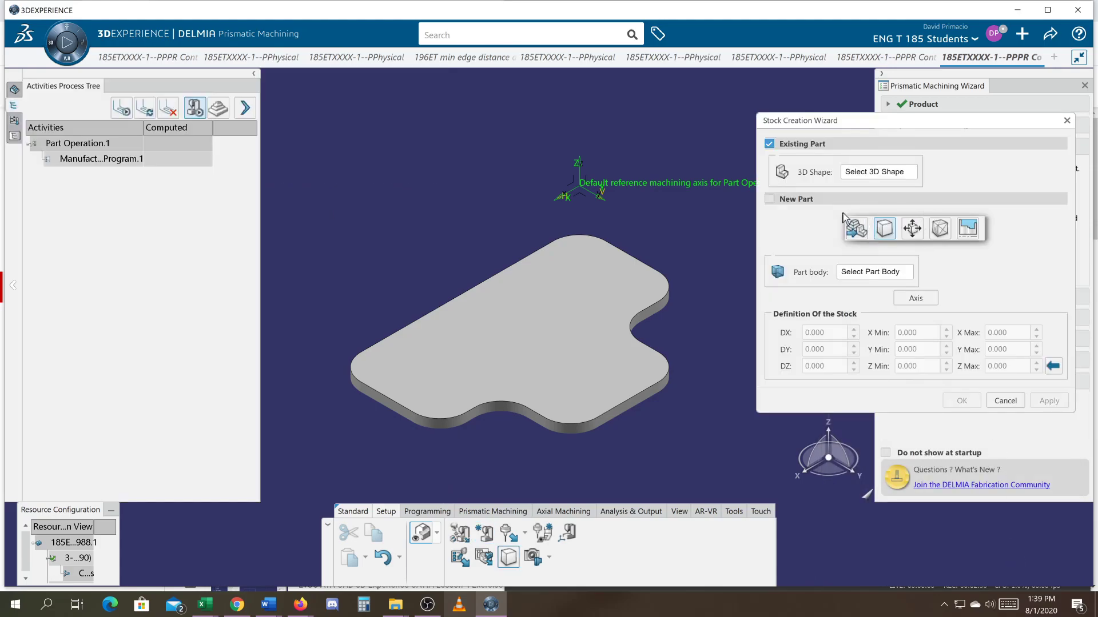
{"action": "left_click", "coordinate": [14, 137]}
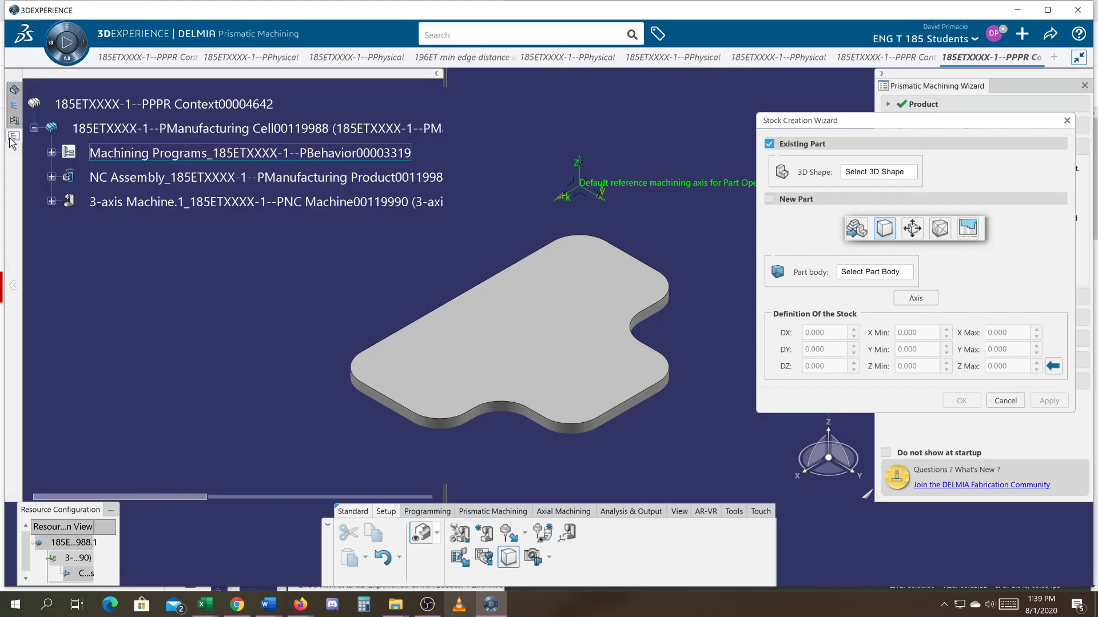
{"action": "left_click_drag", "start_coordinate": [800, 123], "coordinate": [464, 93]}
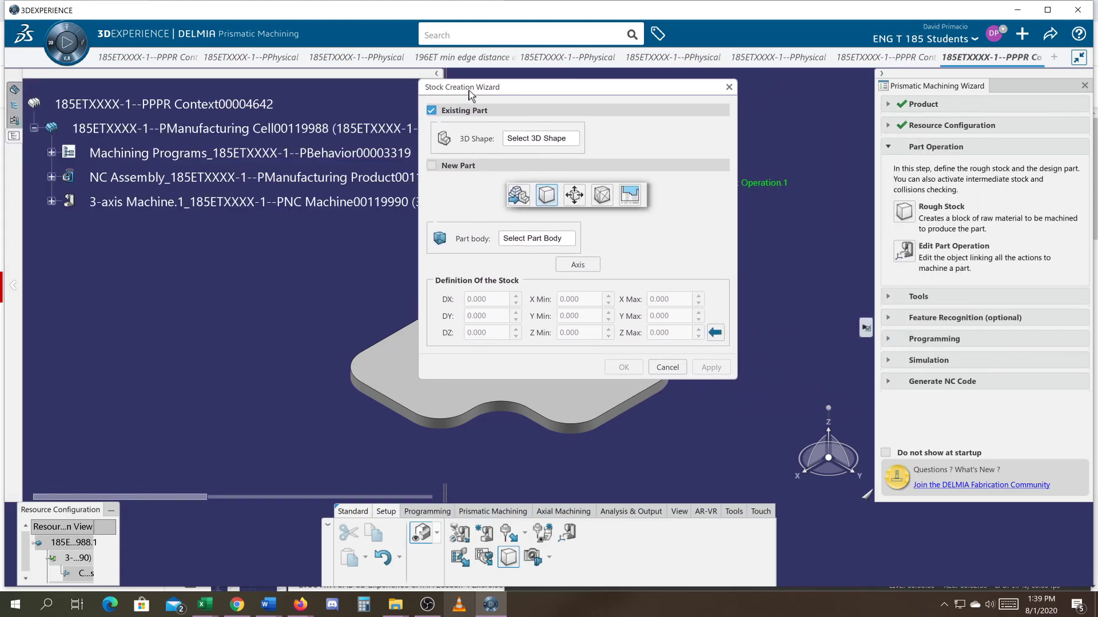
{"action": "left_click", "coordinate": [51, 177]}
{"action": "left_click", "coordinate": [68, 202]}
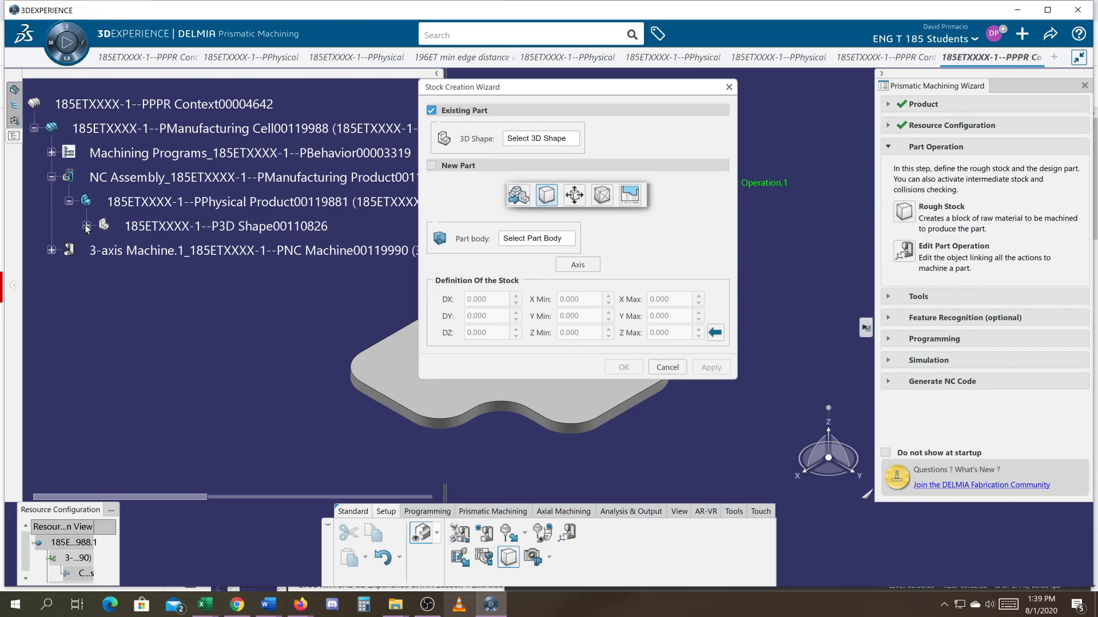
{"action": "left_click", "coordinate": [86, 225]}
{"action": "left_click_drag", "start_coordinate": [483, 89], "coordinate": [489, 149]}
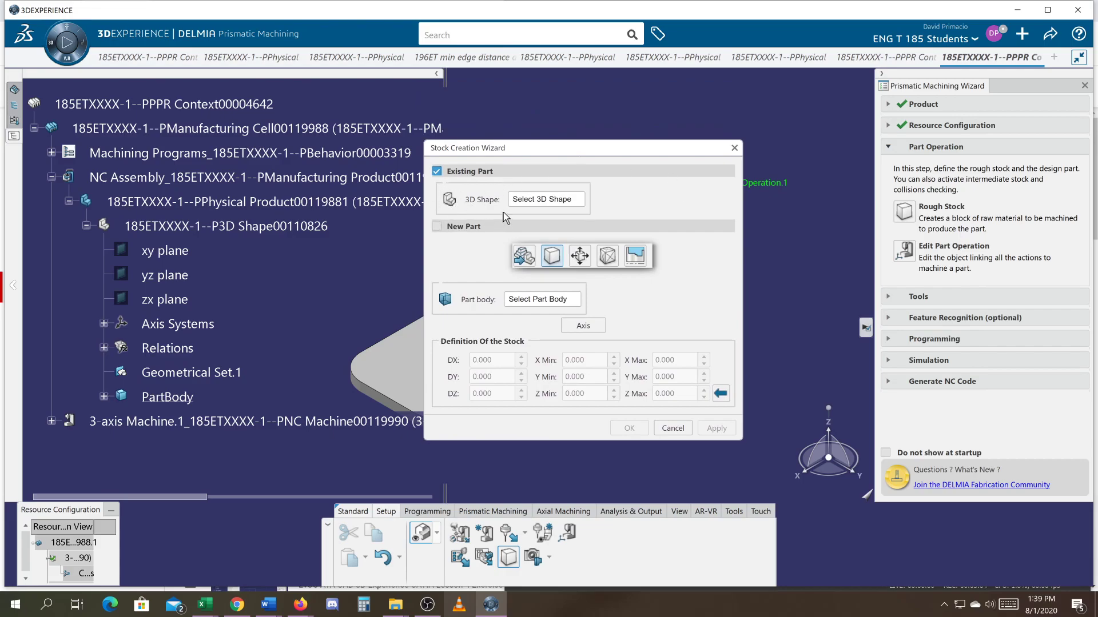
{"action": "left_click", "coordinate": [117, 227]}
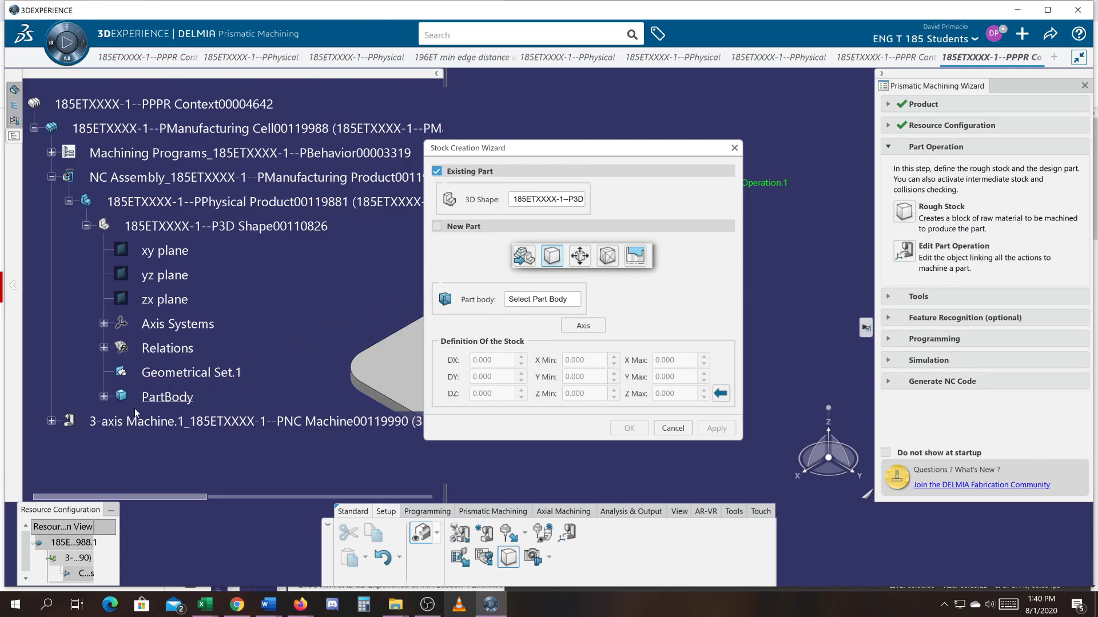
{"action": "left_click", "coordinate": [161, 402]}
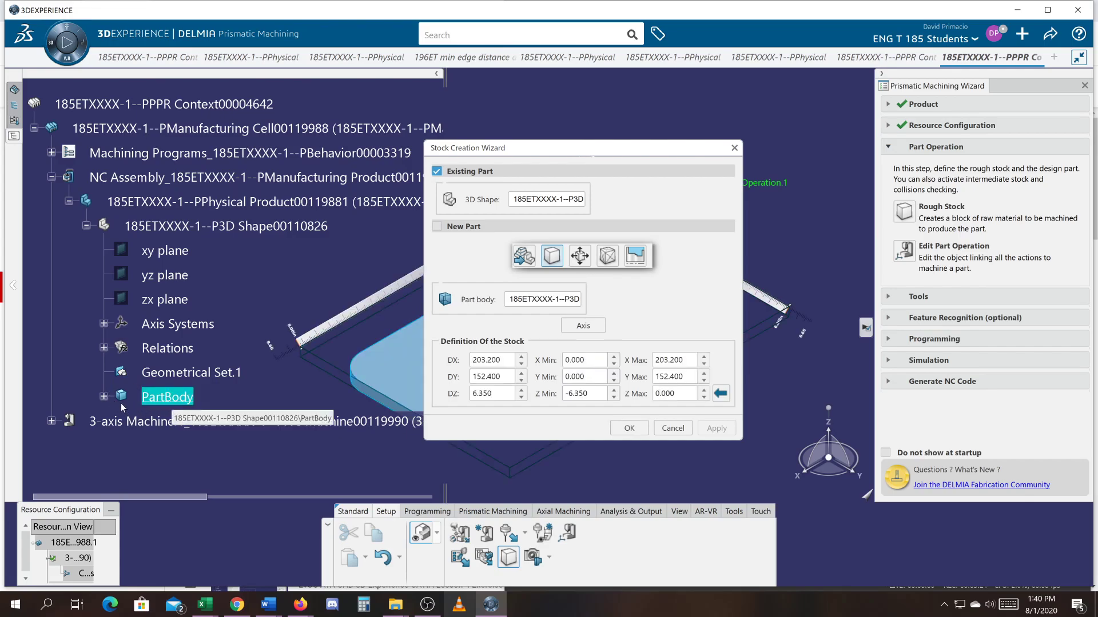
Step: Expand PartBody in the specification tree to show Pad.1 and its Sketch.1
{"action": "left_click", "coordinate": [104, 397]}
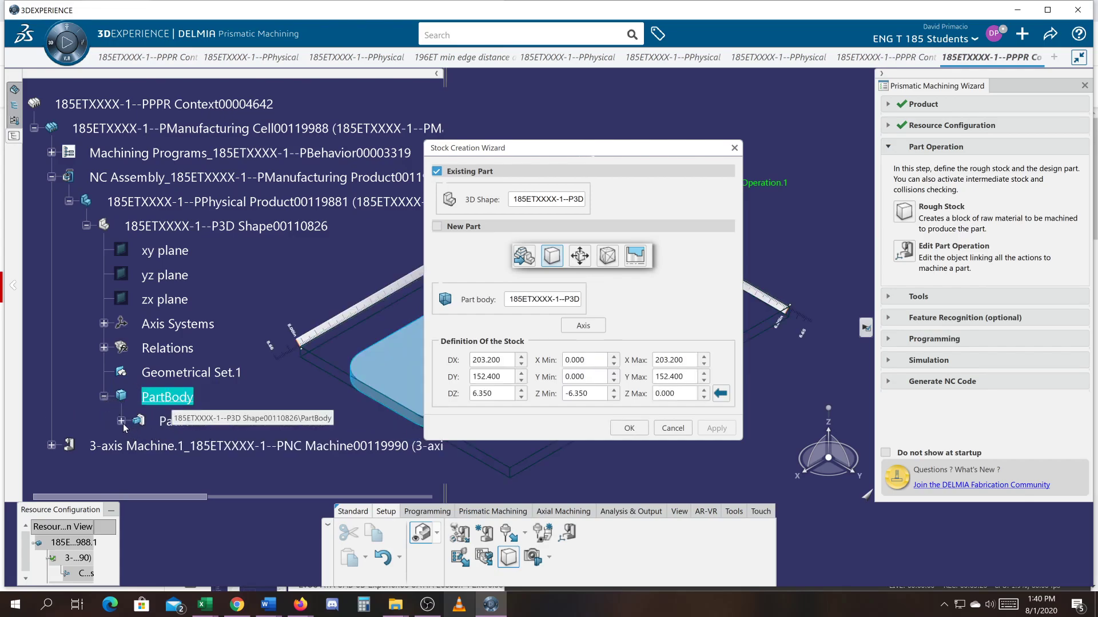
{"action": "left_click", "coordinate": [121, 422]}
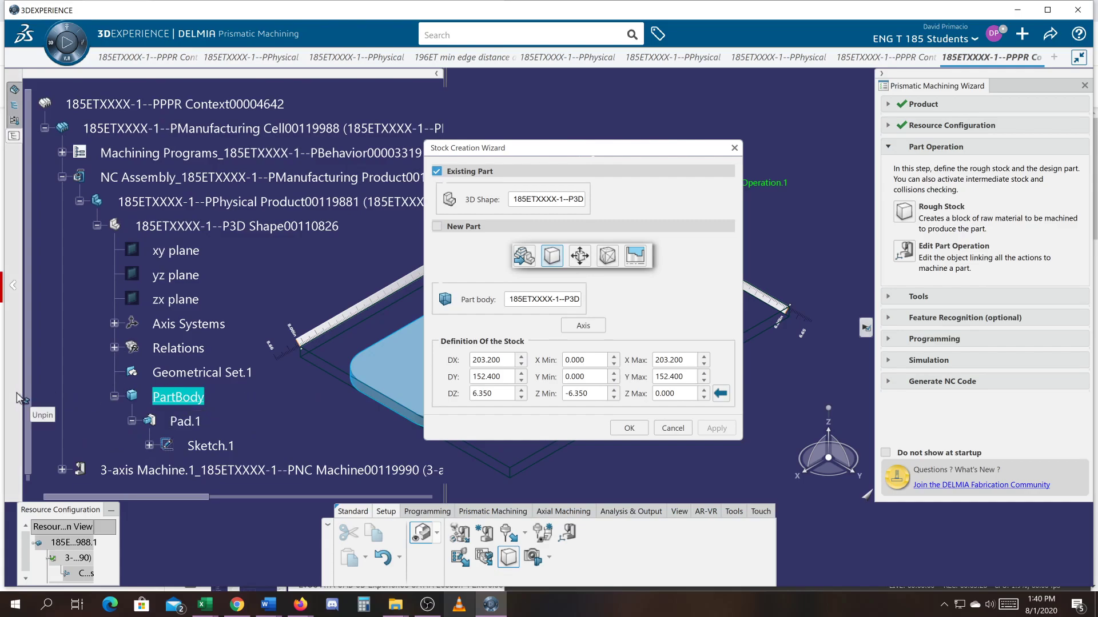
{"action": "scroll", "coordinate": [24, 412], "scroll_direction": "down", "scroll_amount": 1}
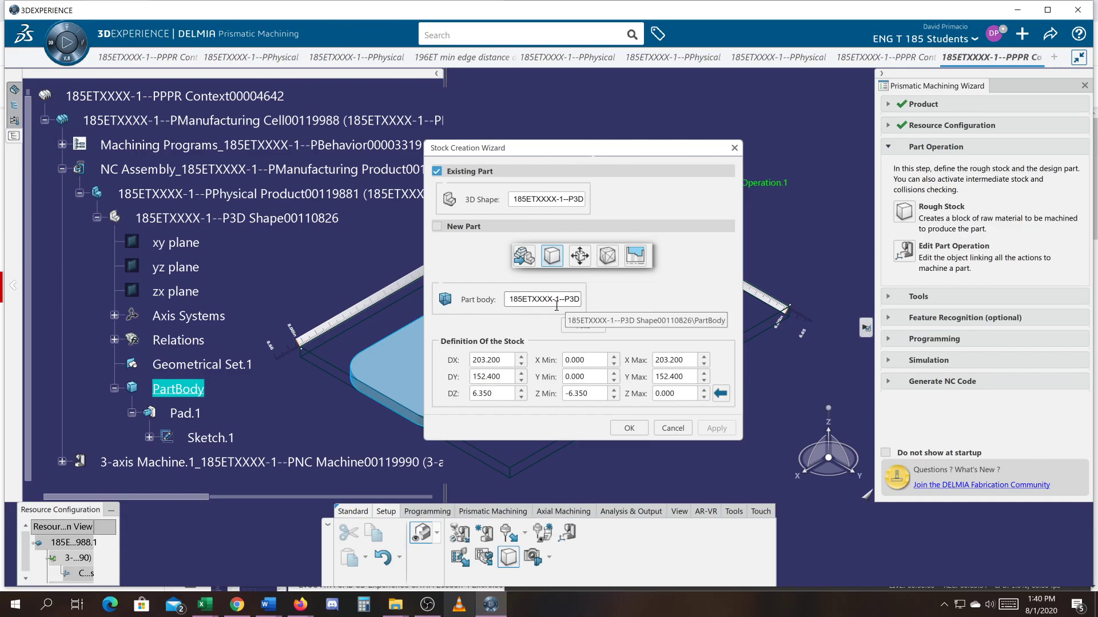
Step: Stretch the stock freehand along X to about 209 mm
{"action": "left_click_drag", "start_coordinate": [569, 154], "coordinate": [918, 105]}
{"action": "middle_click_drag", "start_coordinate": [771, 360], "coordinate": [710, 359]}
{"action": "middle_click_drag", "start_coordinate": [533, 343], "coordinate": [306, 269]}
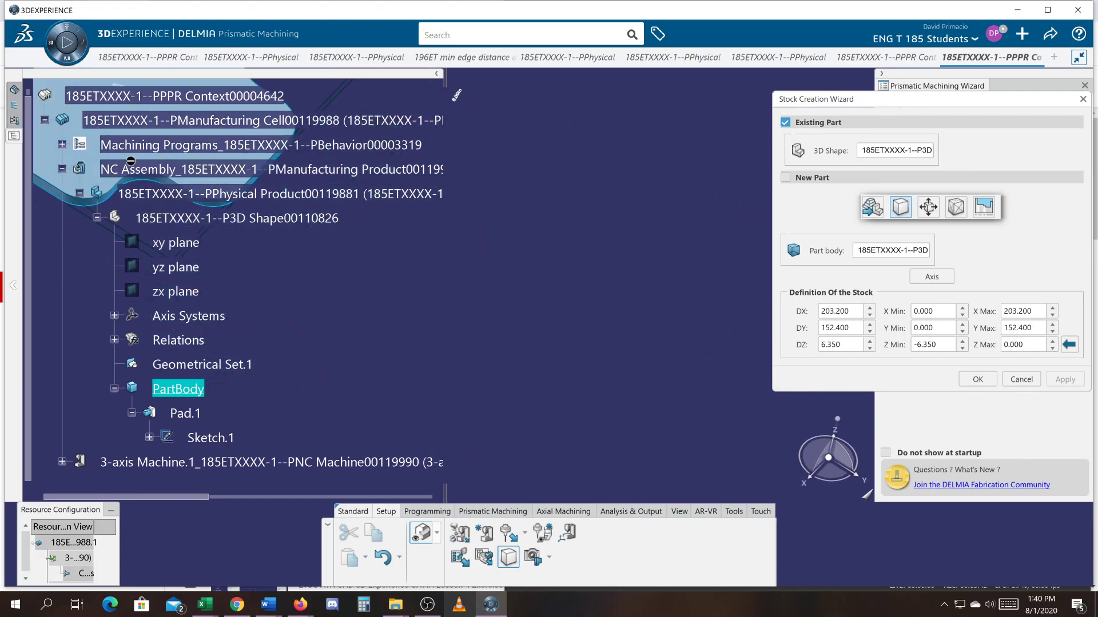
{"action": "middle_click_drag", "start_coordinate": [481, 291], "coordinate": [697, 475]}
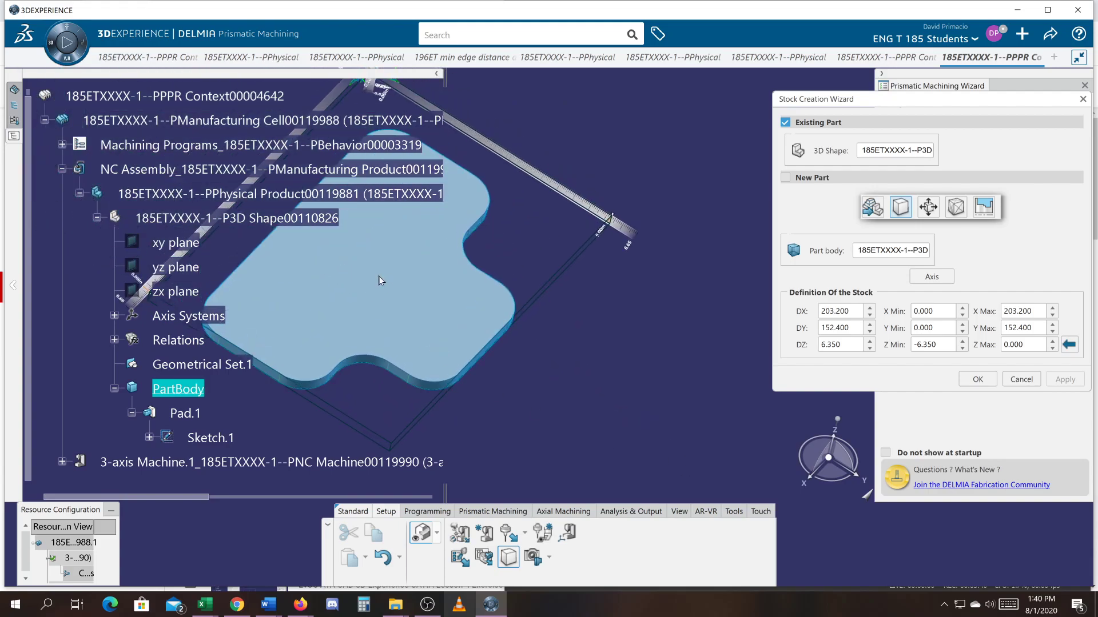
{"action": "middle_click", "coordinate": [378, 276]}
{"action": "middle_click_drag", "start_coordinate": [688, 423], "coordinate": [568, 401]}
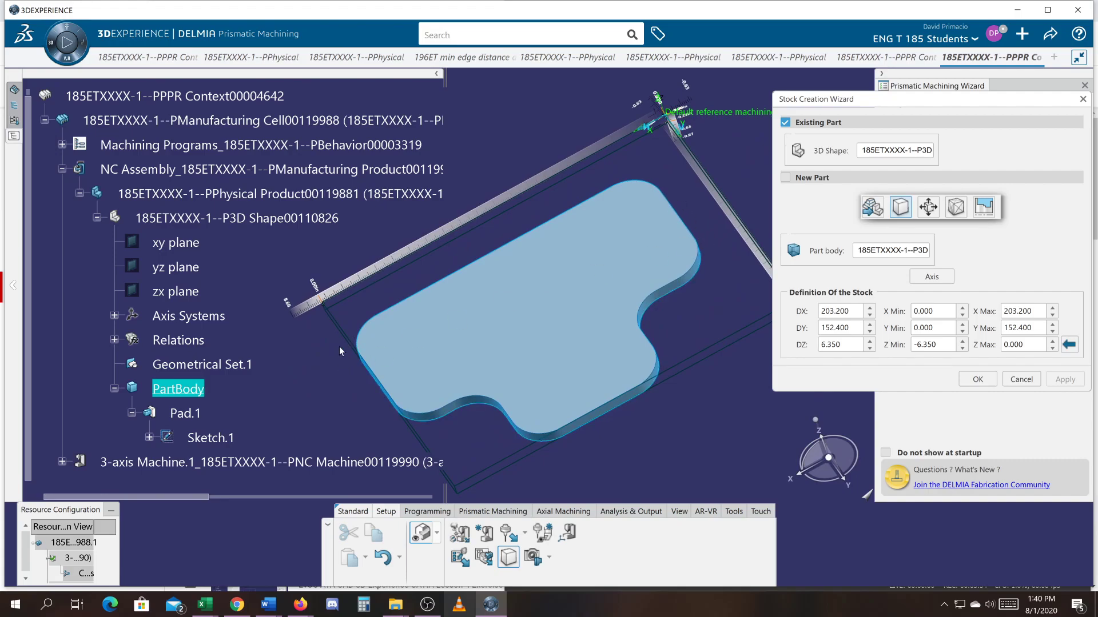
{"action": "middle_click_drag", "start_coordinate": [397, 375], "coordinate": [468, 356]}
{"action": "middle_click_drag", "start_coordinate": [400, 307], "coordinate": [566, 312]}
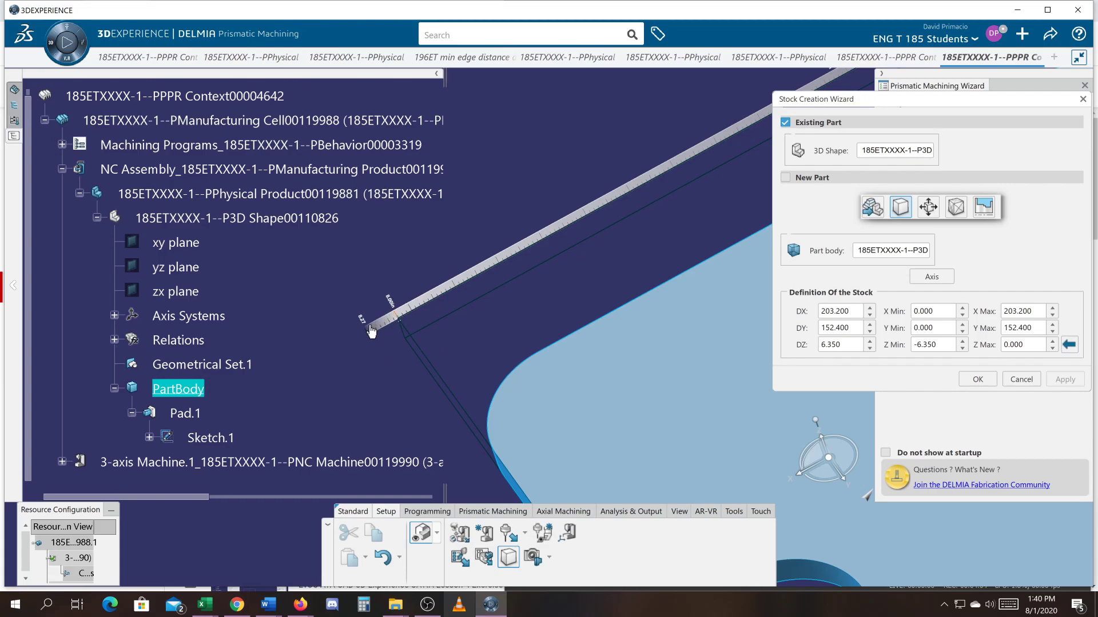
{"action": "left_click_drag", "start_coordinate": [396, 320], "coordinate": [389, 363]}
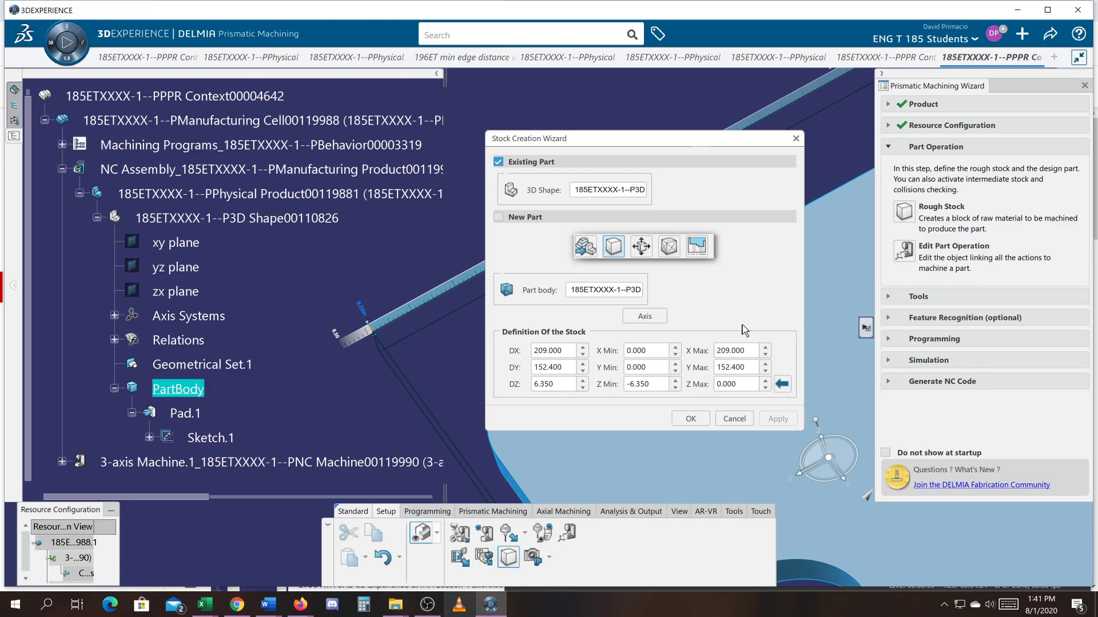
Step: Set the stock's length along X to 9 in through its dimension label in the model
{"action": "key", "text": "ctrl"}
{"action": "key", "text": "ctrl"}
{"action": "key", "text": "ctrl"}
{"action": "key", "text": "ctrl"}
{"action": "left_click", "coordinate": [364, 311]}
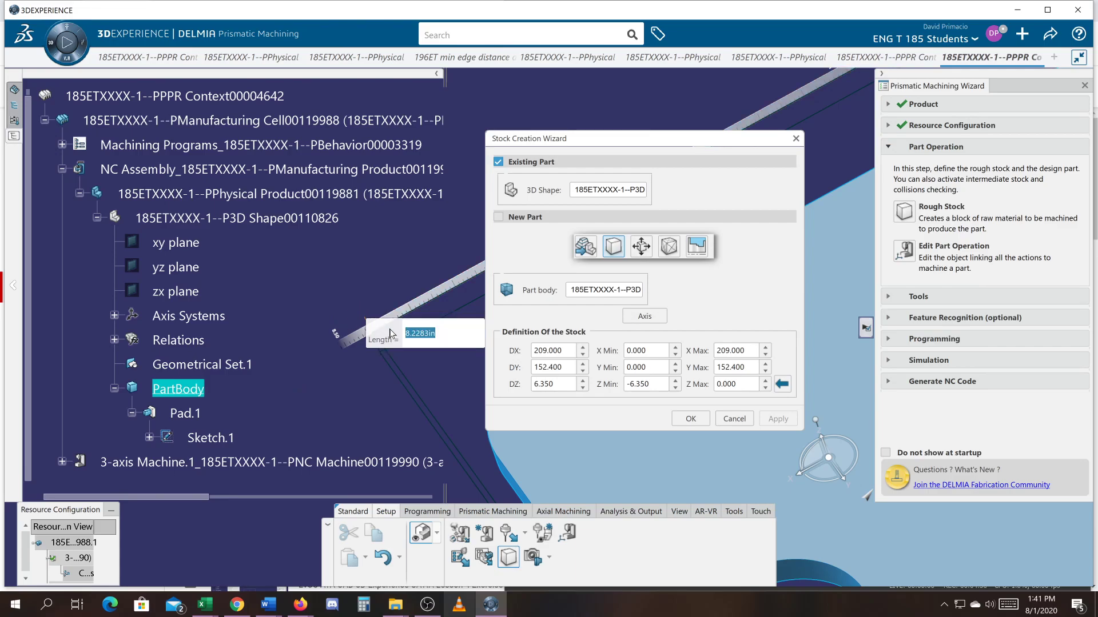
{"action": "key", "text": "BackSpace"}
{"action": "type", "text": "9"}
{"action": "key", "text": "Return"}
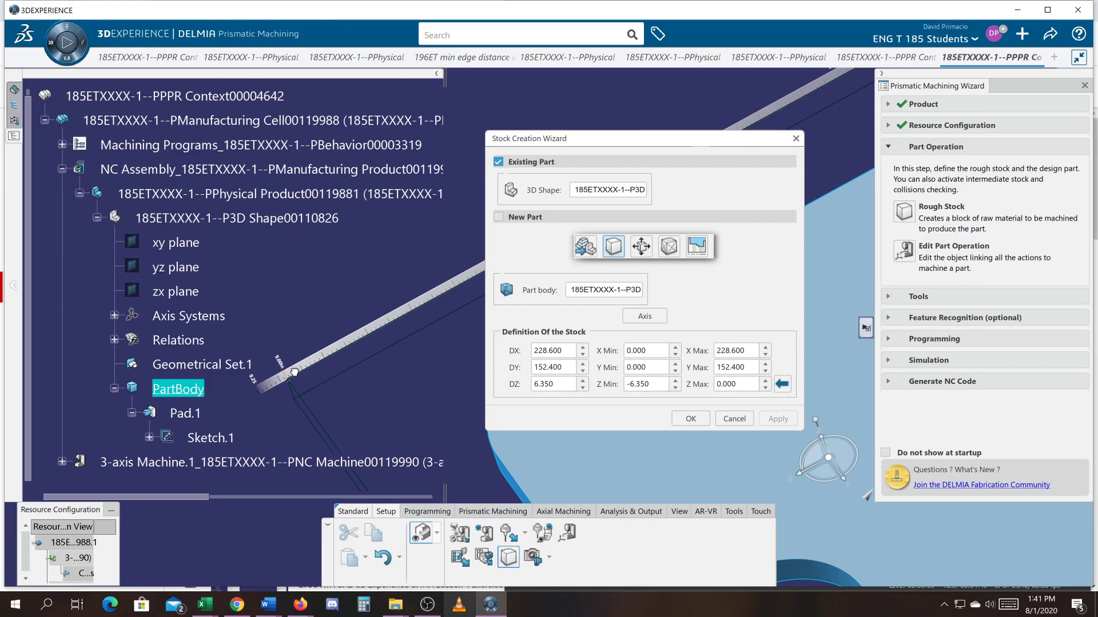
Step: Shorten the stock freehand along X, first to about 224 mm and again to about 215 mm
{"action": "left_click_drag", "start_coordinate": [304, 366], "coordinate": [290, 375]}
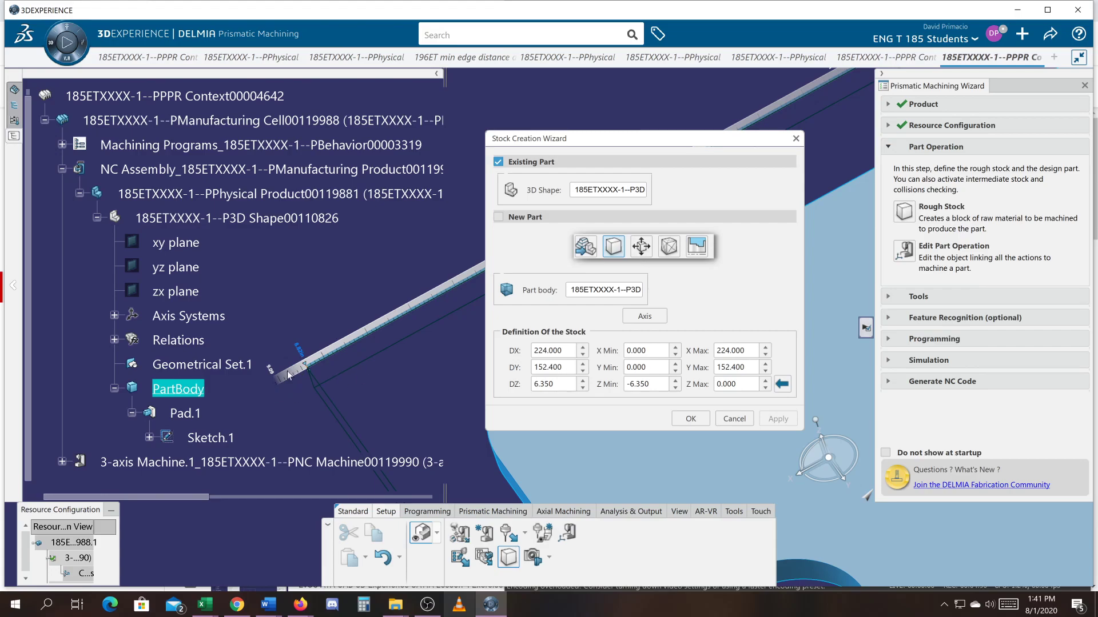
{"action": "middle_click_drag", "start_coordinate": [348, 371], "coordinate": [323, 342]}
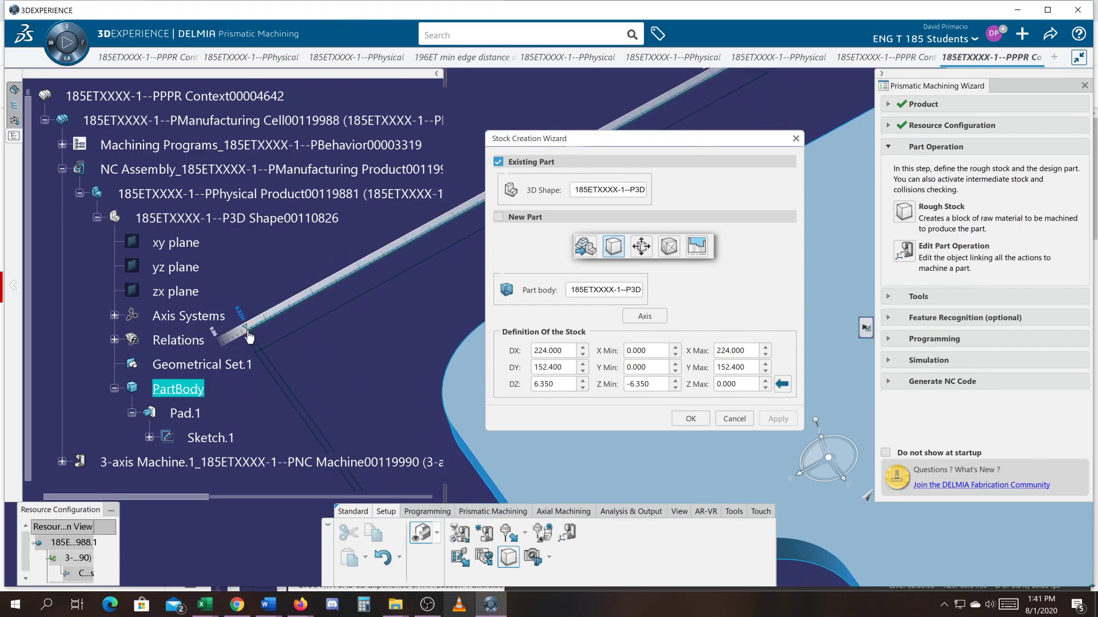
{"action": "left_click_drag", "start_coordinate": [235, 330], "coordinate": [291, 309]}
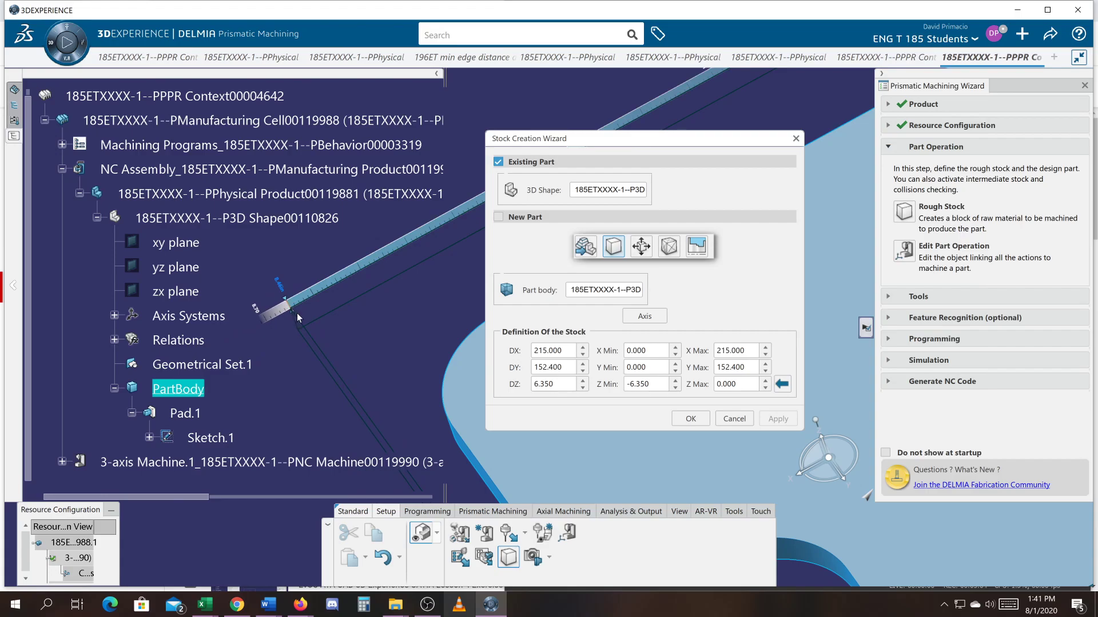
{"action": "middle_click_drag", "start_coordinate": [388, 344], "coordinate": [311, 305]}
{"action": "middle_click_drag", "start_coordinate": [447, 379], "coordinate": [282, 415]}
{"action": "scroll", "coordinate": [316, 378], "scroll_direction": "up", "scroll_amount": 2}
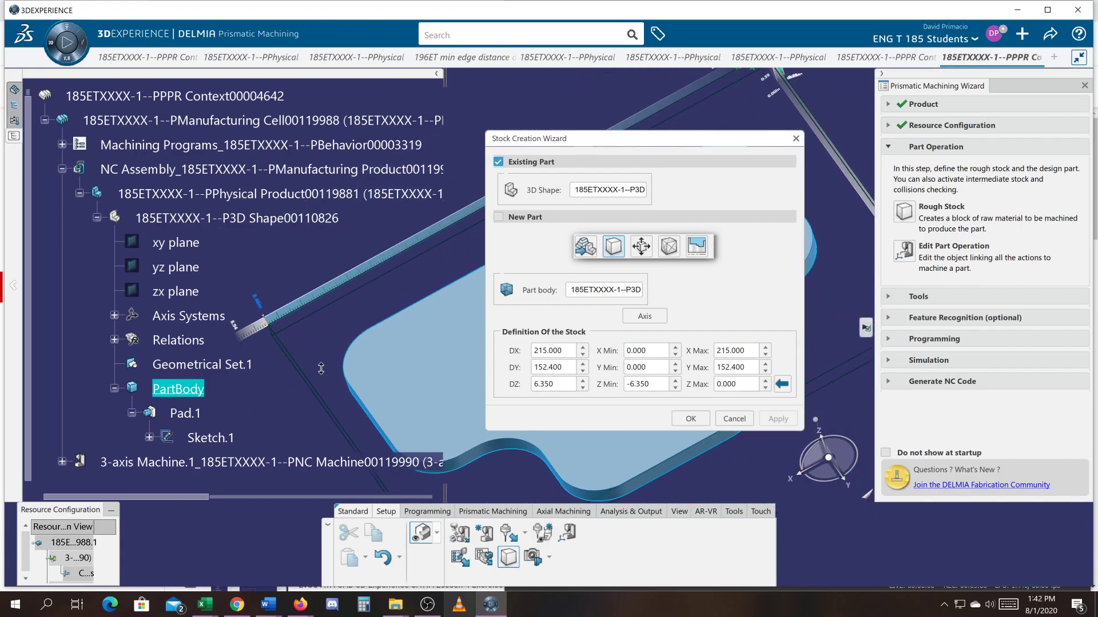
Step: Try X Max values of 200 and 220 mm for the stock
{"action": "double_click", "coordinate": [753, 351]}
{"action": "type", "text": "2"}
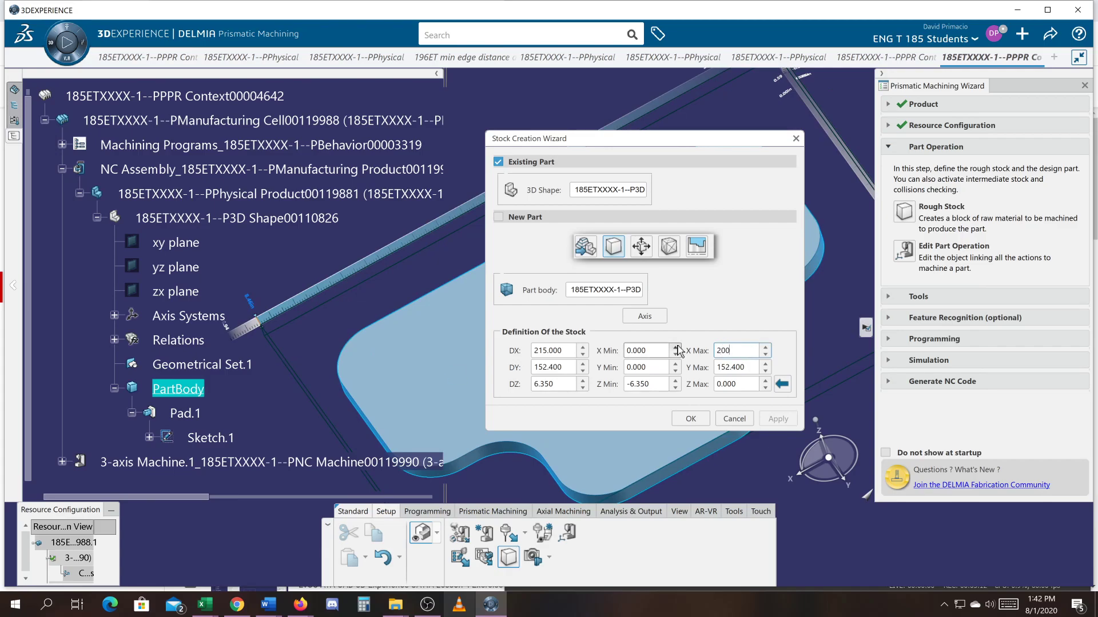
{"action": "key", "text": "Tab"}
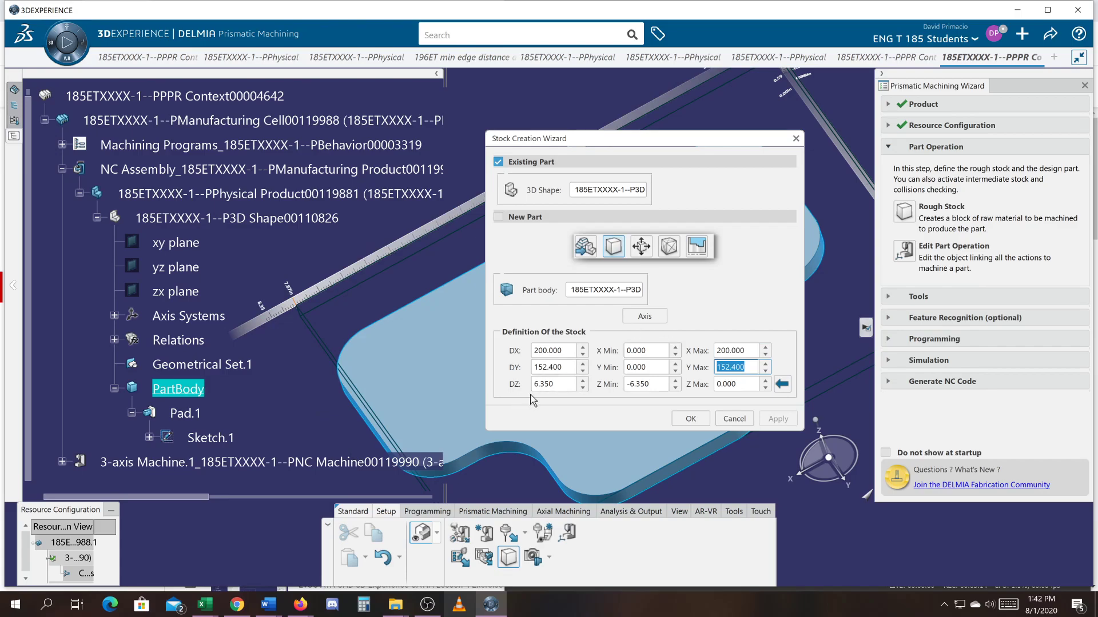
{"action": "left_click_drag", "start_coordinate": [716, 351], "coordinate": [738, 350]}
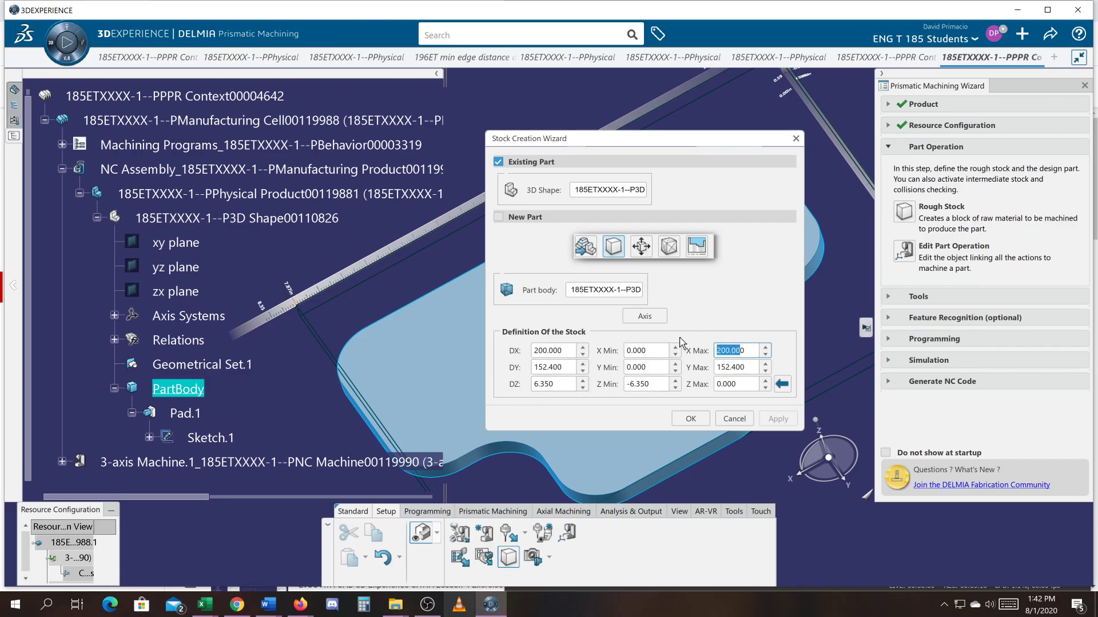
{"action": "type", "text": "220."}
{"action": "key", "text": "Tab"}
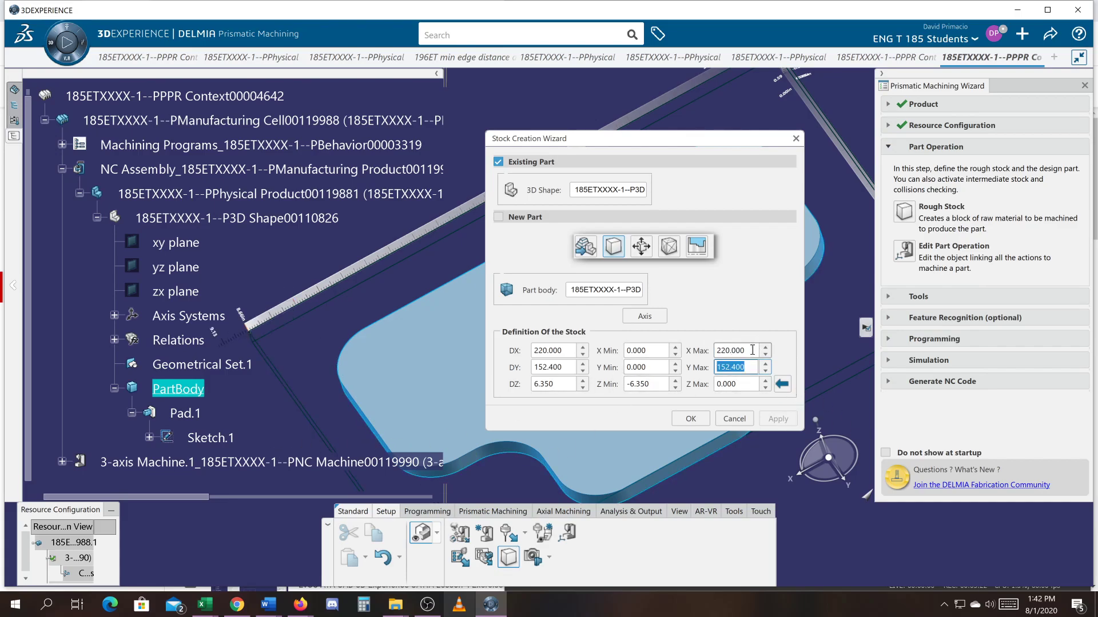
Step: Set the stock's X Max to 210 mm
{"action": "left_click_drag", "start_coordinate": [751, 350], "coordinate": [599, 369]}
{"action": "type", "text": "210"}
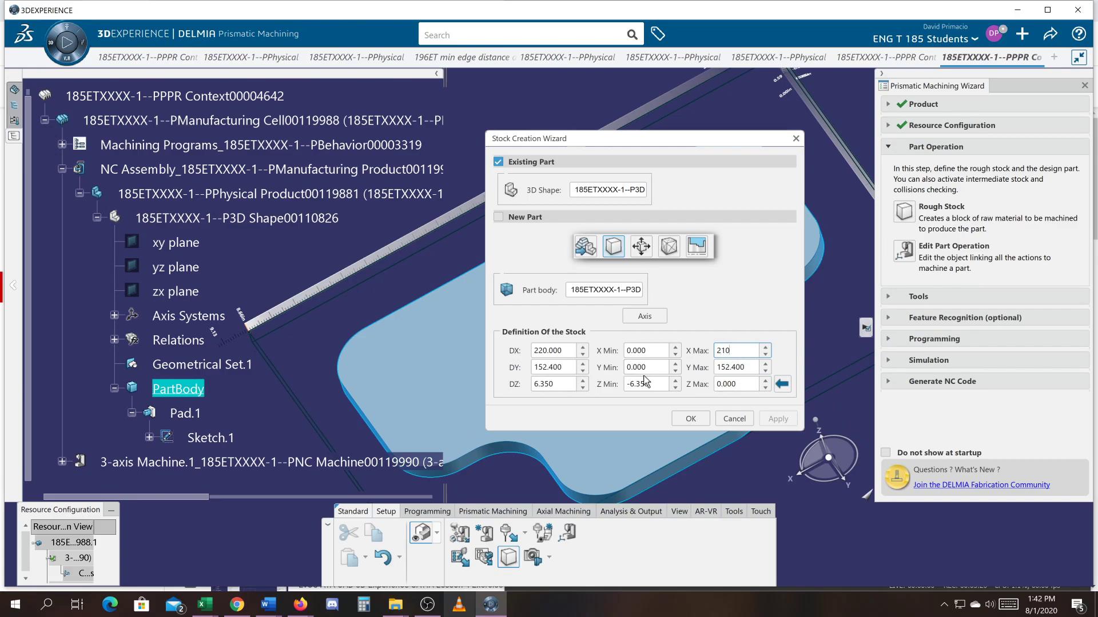
{"action": "key", "text": "Tab"}
Step: Stretch the stock freehand along Y to about 158 mm
{"action": "mouse_move", "coordinate": [382, 393]}
{"action": "middle_mouse_down"}
{"action": "mouse_move", "coordinate": [304, 358]}
{"action": "mouse_move", "coordinate": [304, 380]}
{"action": "mouse_move", "coordinate": [320, 383]}
{"action": "mouse_move", "coordinate": [260, 382]}
{"action": "mouse_move", "coordinate": [207, 400]}
{"action": "mouse_move", "coordinate": [308, 434]}
{"action": "mouse_move", "coordinate": [390, 395]}
{"action": "mouse_move", "coordinate": [390, 383]}
{"action": "middle_mouse_up"}
{"action": "left_click_drag", "start_coordinate": [526, 138], "coordinate": [757, 116]}
{"action": "middle_click_drag", "start_coordinate": [569, 297], "coordinate": [568, 276]}
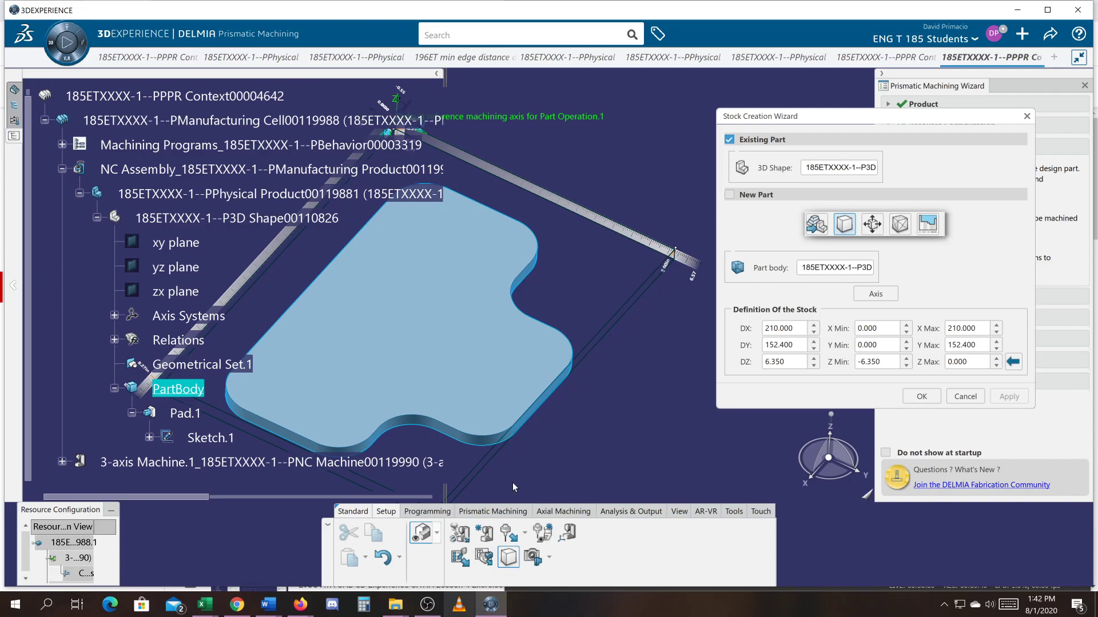
{"action": "middle_click_drag", "start_coordinate": [566, 349], "coordinate": [386, 374]}
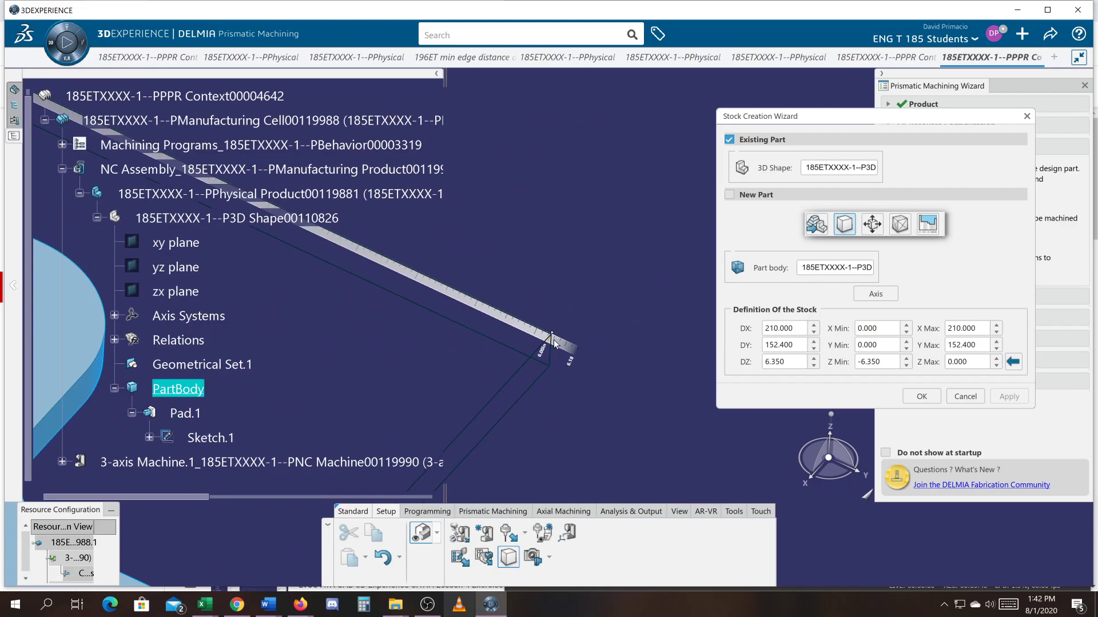
{"action": "left_click_drag", "start_coordinate": [550, 338], "coordinate": [585, 356]}
{"action": "mouse_move", "coordinate": [584, 356]}
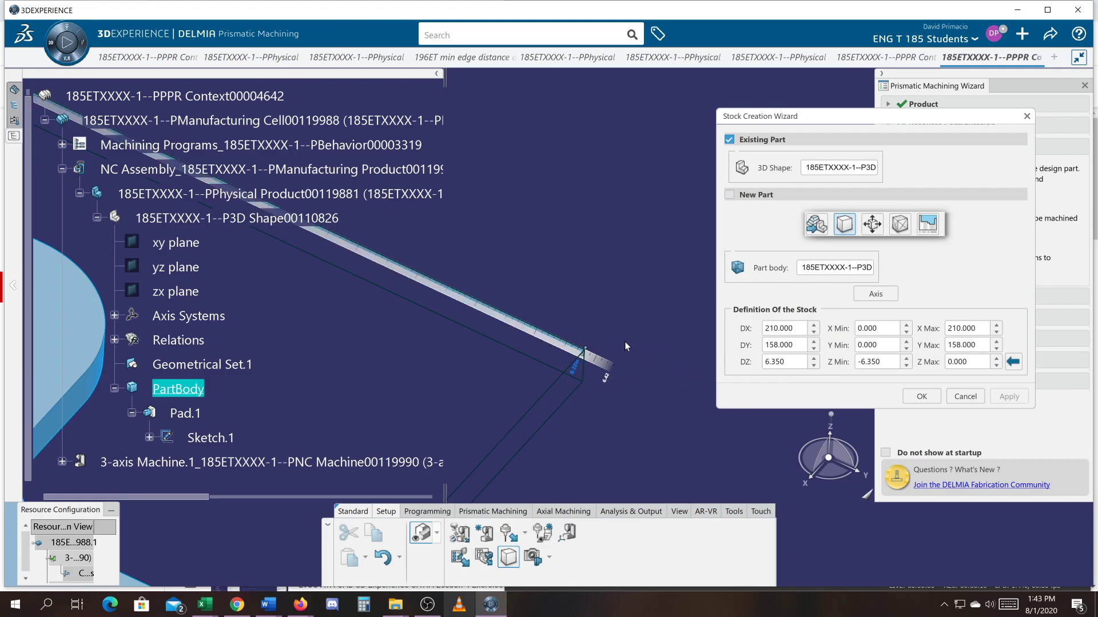
Step: Set the stock's Y Max to 170 mm and check the enlarged outline around the plate
{"action": "middle_click_drag", "start_coordinate": [538, 329], "coordinate": [616, 209]}
{"action": "mouse_move", "coordinate": [489, 353]}
{"action": "middle_mouse_down"}
{"action": "mouse_move", "coordinate": [718, 183]}
{"action": "mouse_move", "coordinate": [723, 204]}
{"action": "mouse_move", "coordinate": [643, 337]}
{"action": "middle_mouse_up"}
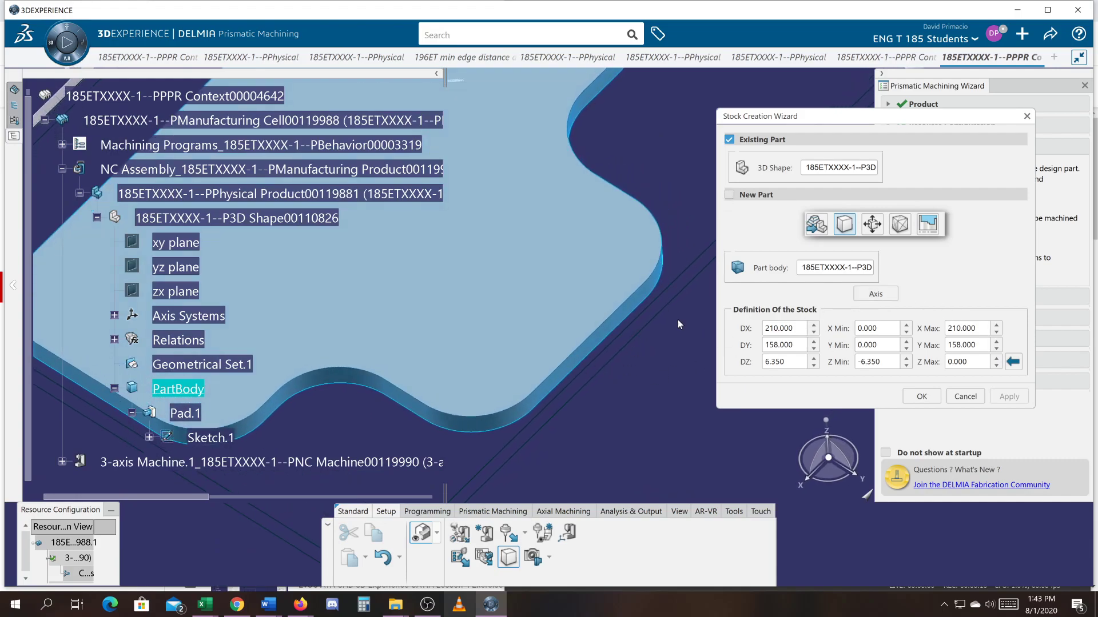
{"action": "scroll", "coordinate": [606, 364], "scroll_direction": "up", "scroll_amount": 3}
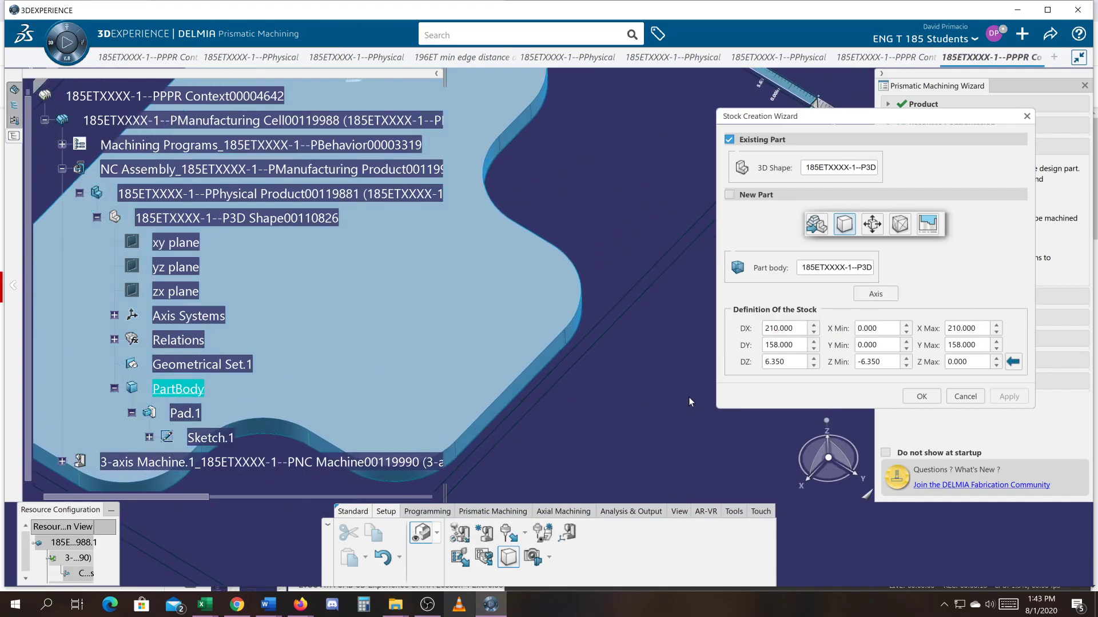
{"action": "double_click", "coordinate": [983, 345]}
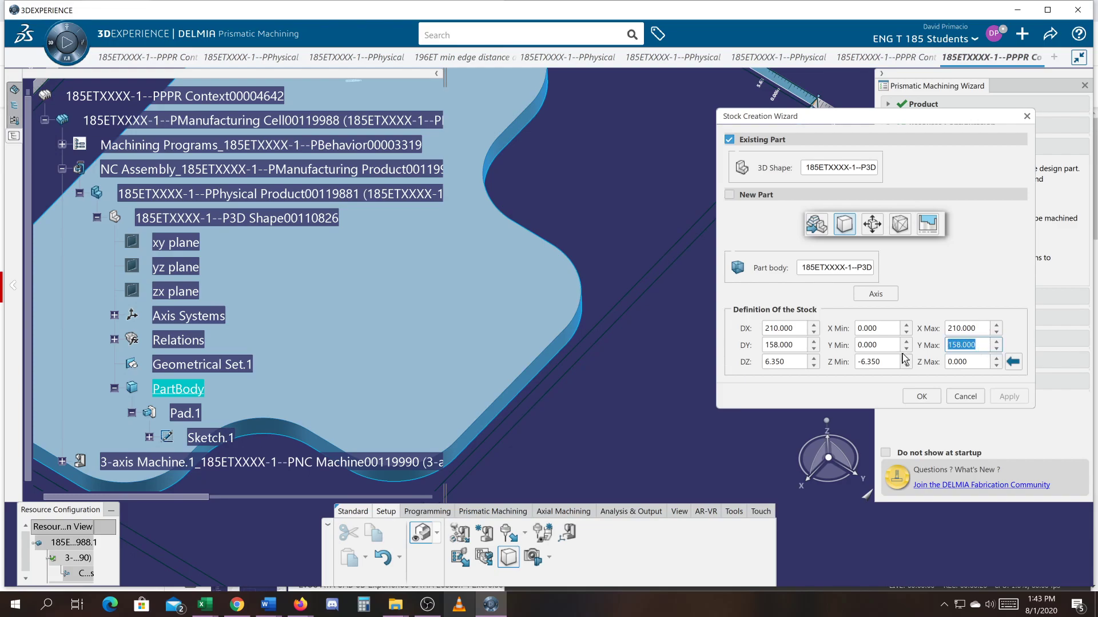
{"action": "type", "text": "170"}
{"action": "key", "text": "Return"}
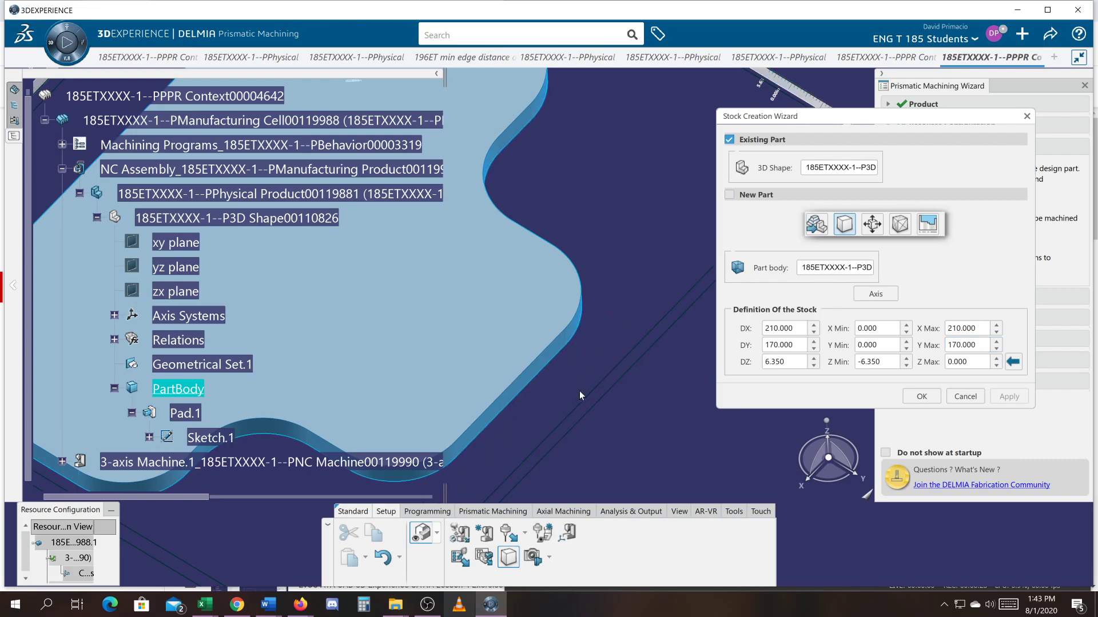
{"action": "middle_click_drag", "start_coordinate": [556, 364], "coordinate": [496, 333]}
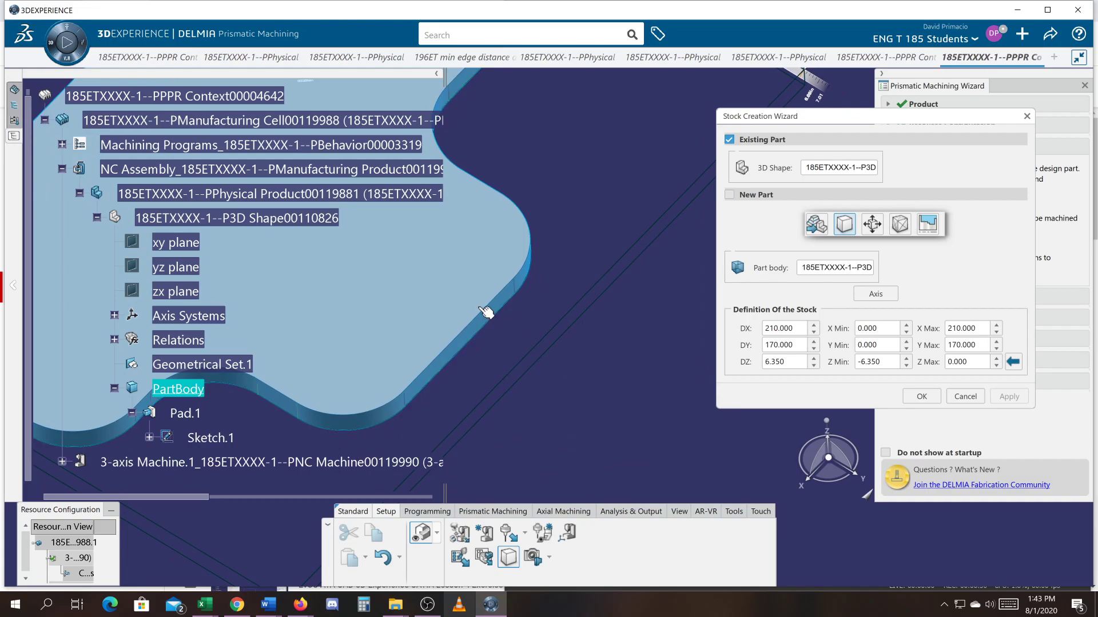
{"action": "middle_click_drag", "start_coordinate": [575, 434], "coordinate": [670, 384]}
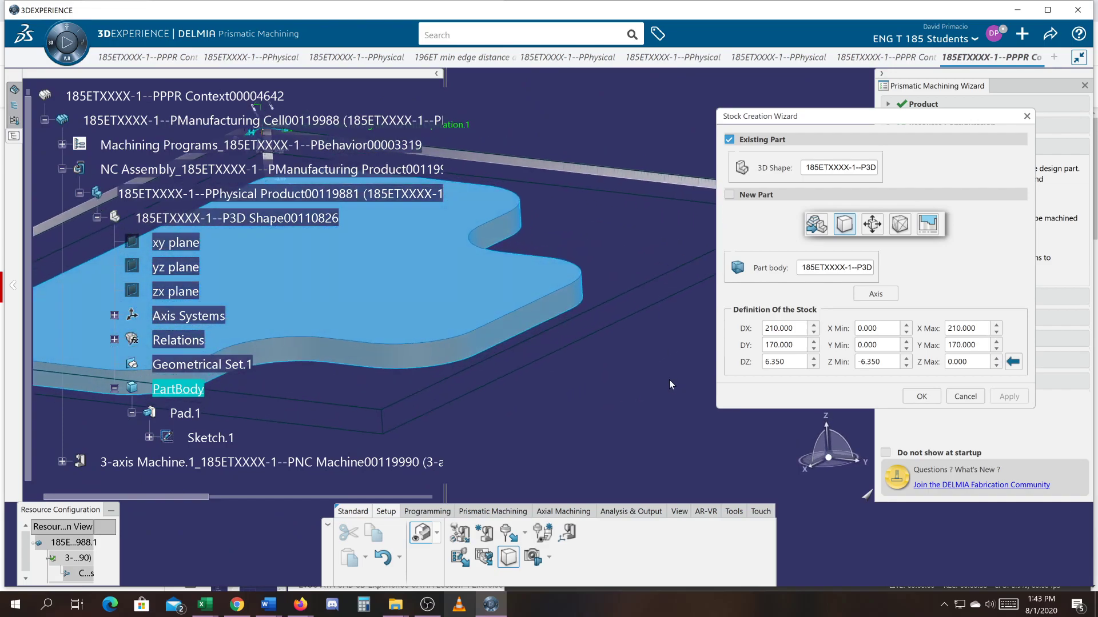
Step: Create the oversized rough stock around the plate from the defined dimensions and review the resulting block
{"action": "middle_click_drag", "start_coordinate": [521, 374], "coordinate": [640, 389]}
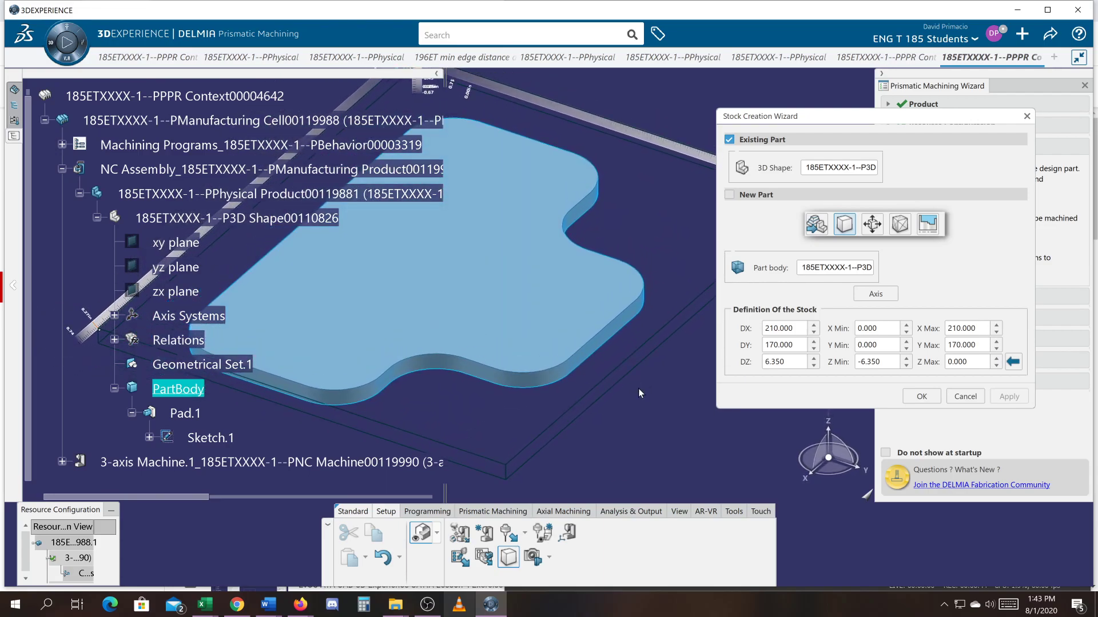
{"action": "left_click", "coordinate": [920, 397]}
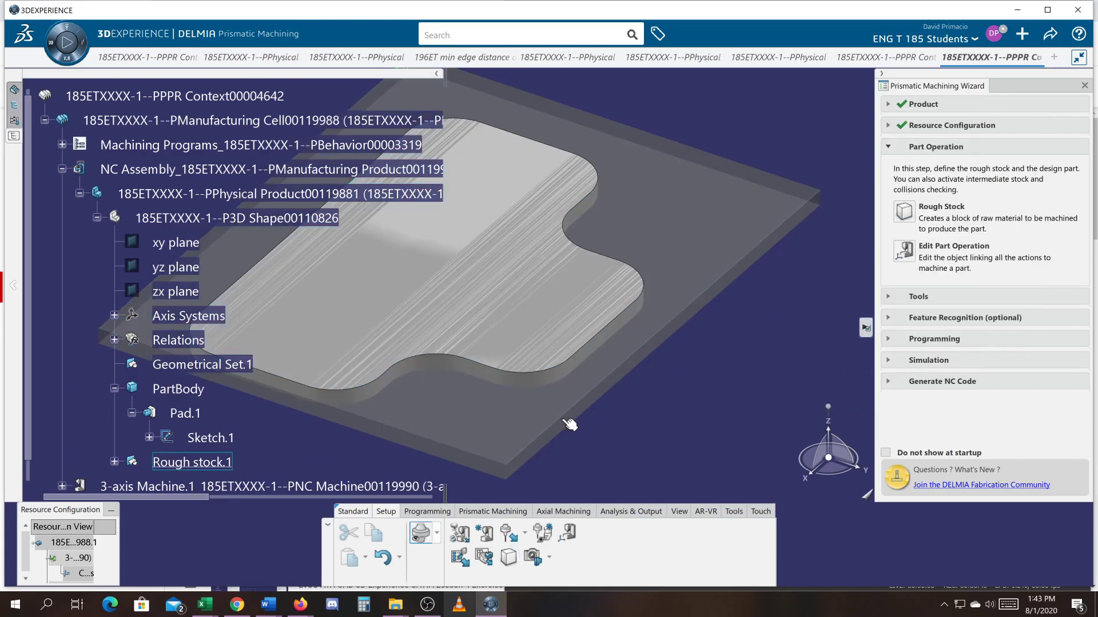
{"action": "middle_click_drag", "start_coordinate": [706, 435], "coordinate": [810, 448]}
{"action": "scroll", "coordinate": [756, 429], "scroll_direction": "down", "scroll_amount": 2}
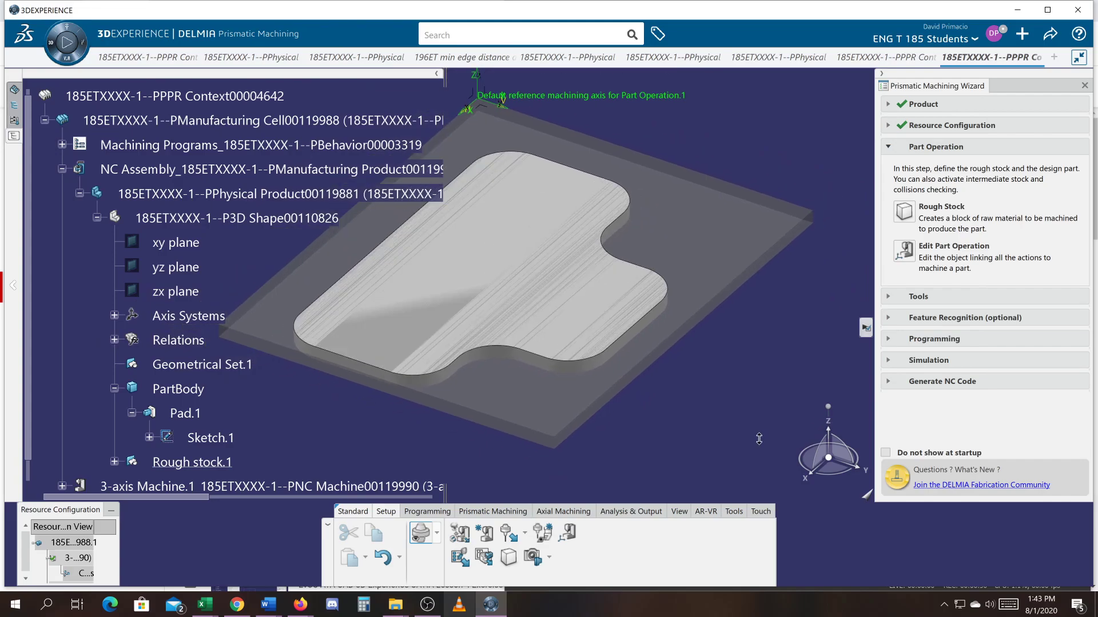
{"action": "middle_click_drag", "start_coordinate": [705, 417], "coordinate": [696, 430]}
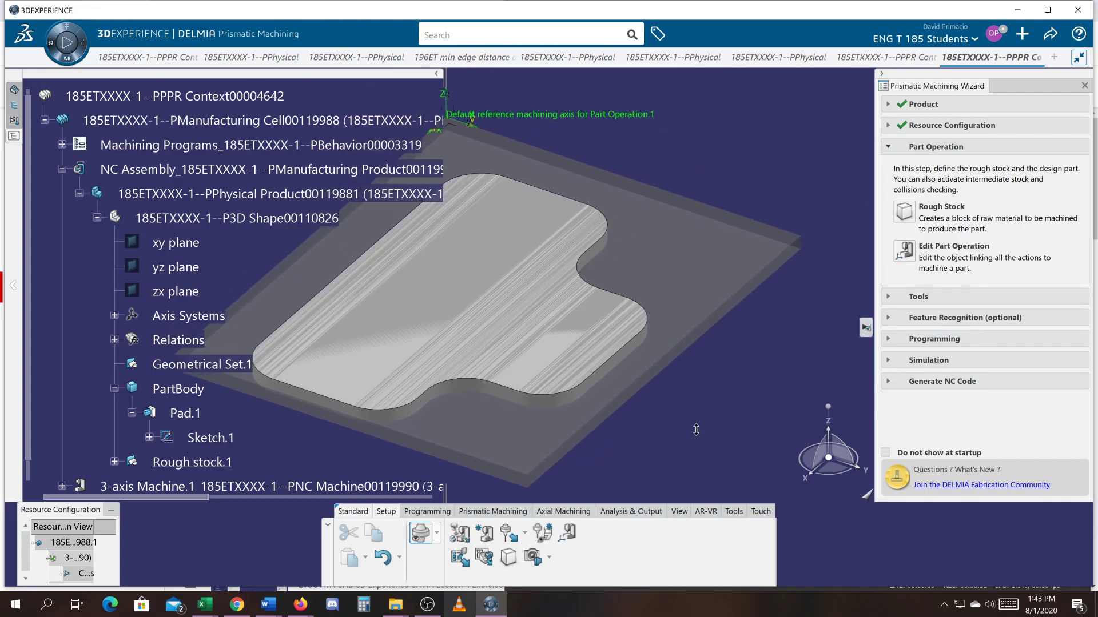
Step: In the contoured plate's Part Design document, create a plane offset 0.25 in from the xy plane
{"action": "left_click", "coordinate": [908, 255]}
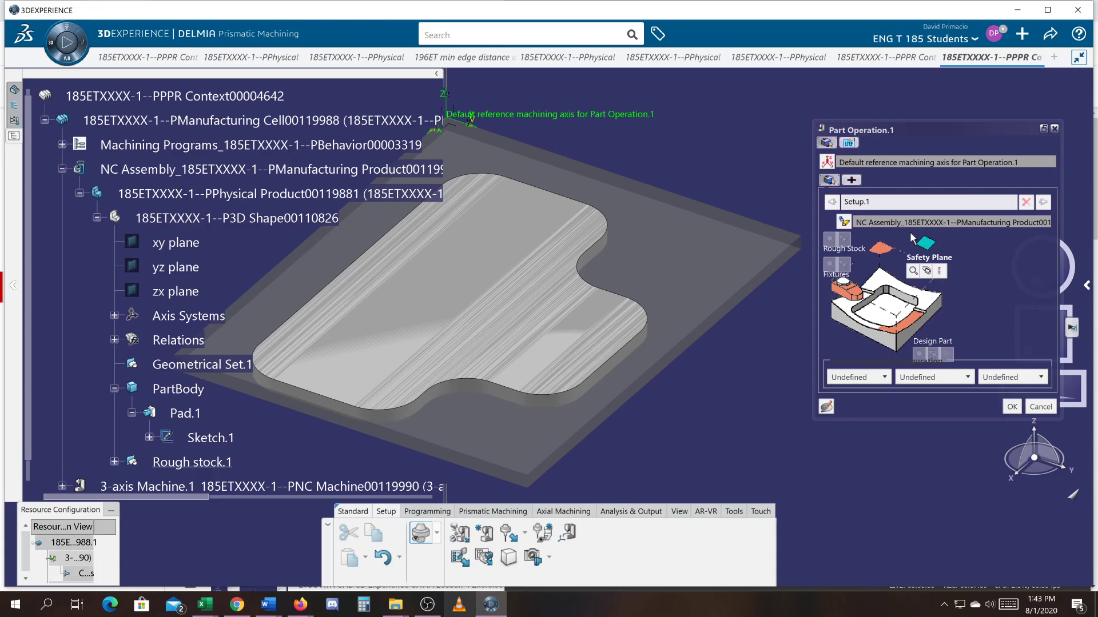
{"action": "left_click", "coordinate": [747, 60]}
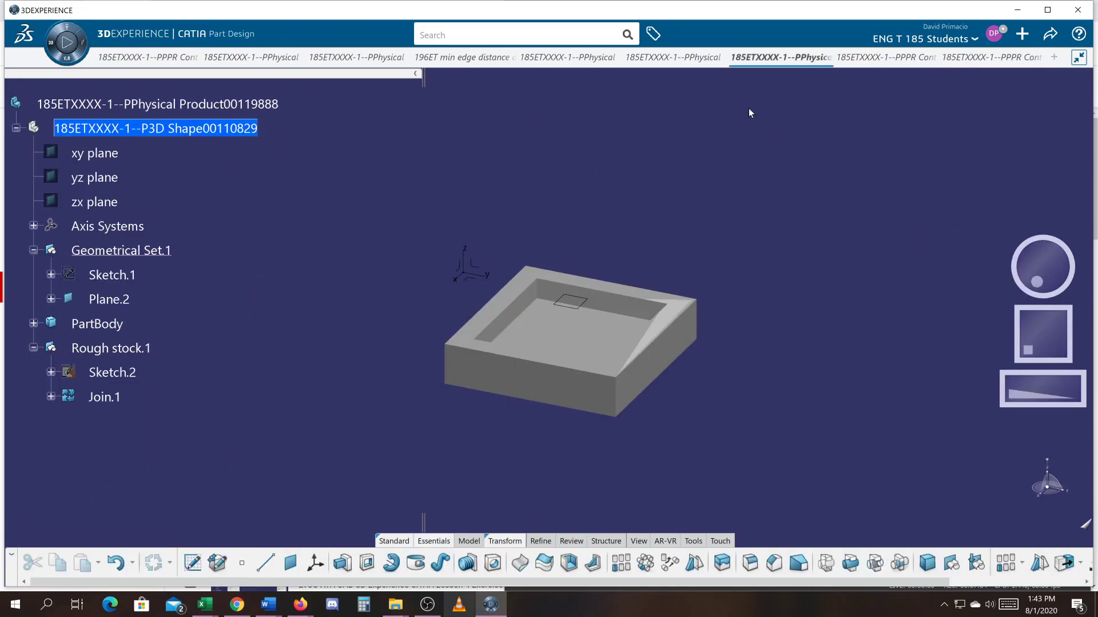
{"action": "left_click", "coordinate": [669, 57]}
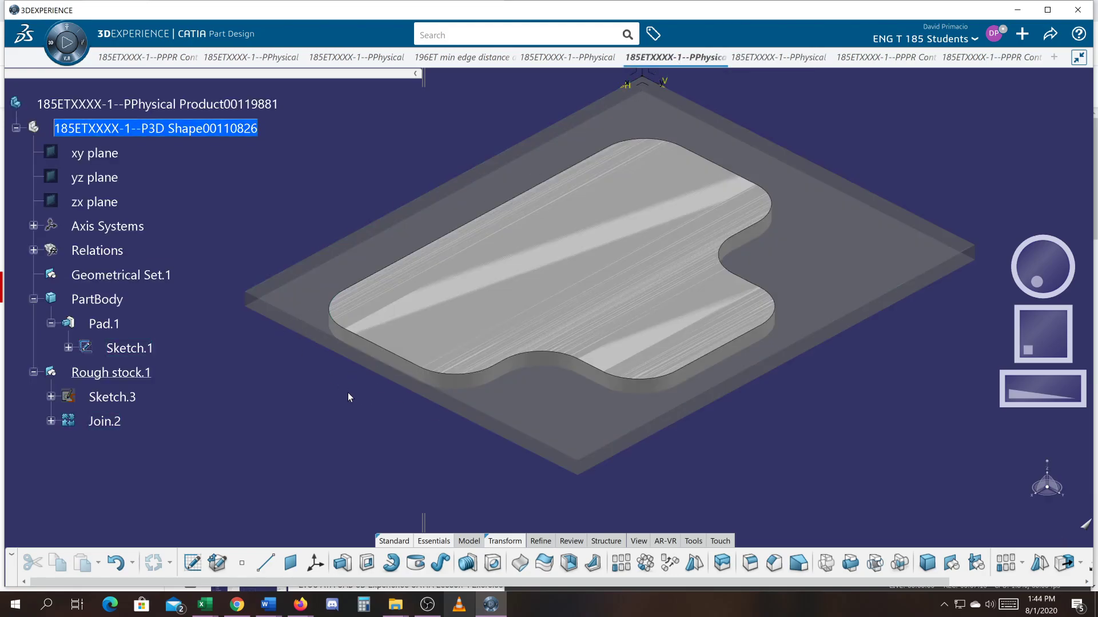
{"action": "left_click", "coordinate": [290, 563]}
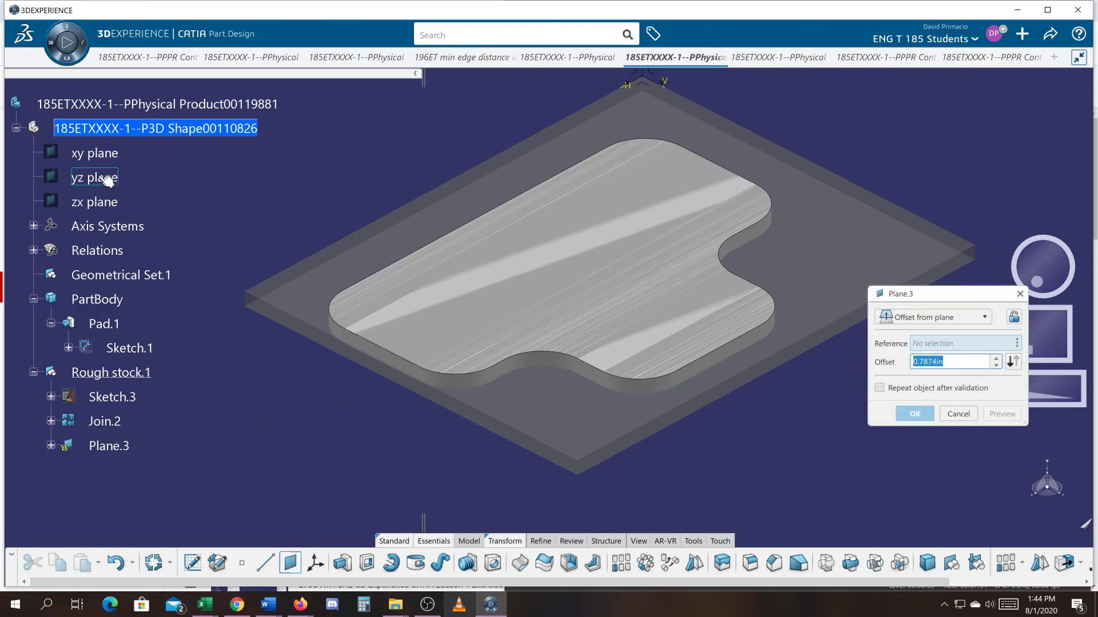
{"action": "left_click", "coordinate": [94, 156]}
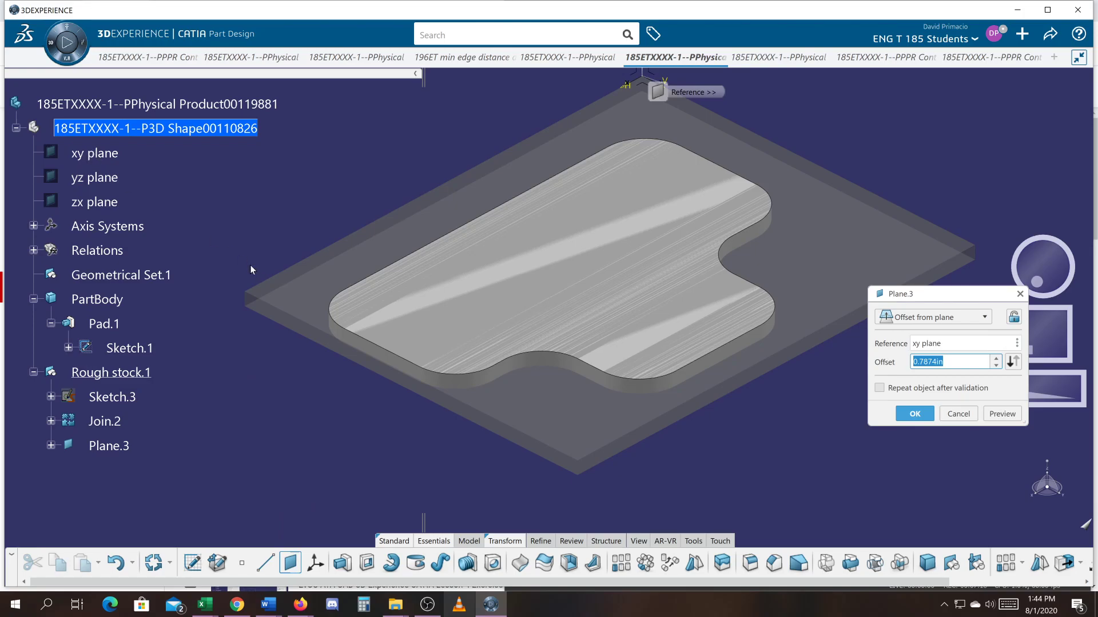
{"action": "middle_click_drag", "start_coordinate": [290, 384], "coordinate": [274, 441]}
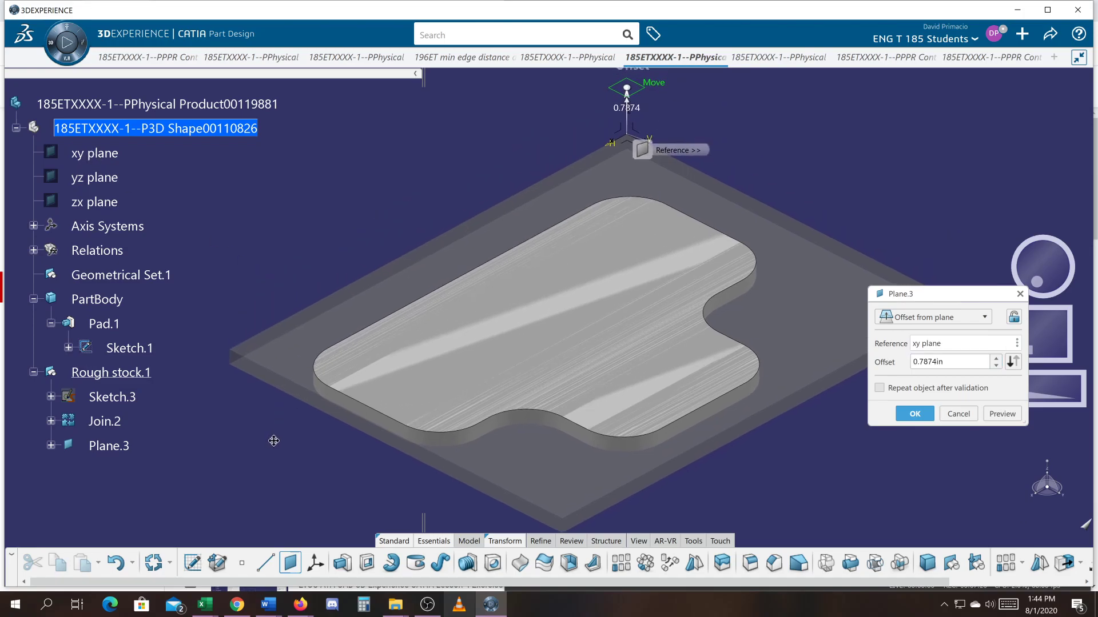
{"action": "scroll", "coordinate": [274, 441], "scroll_direction": "down", "scroll_amount": 3}
{"action": "double_click", "coordinate": [943, 362]}
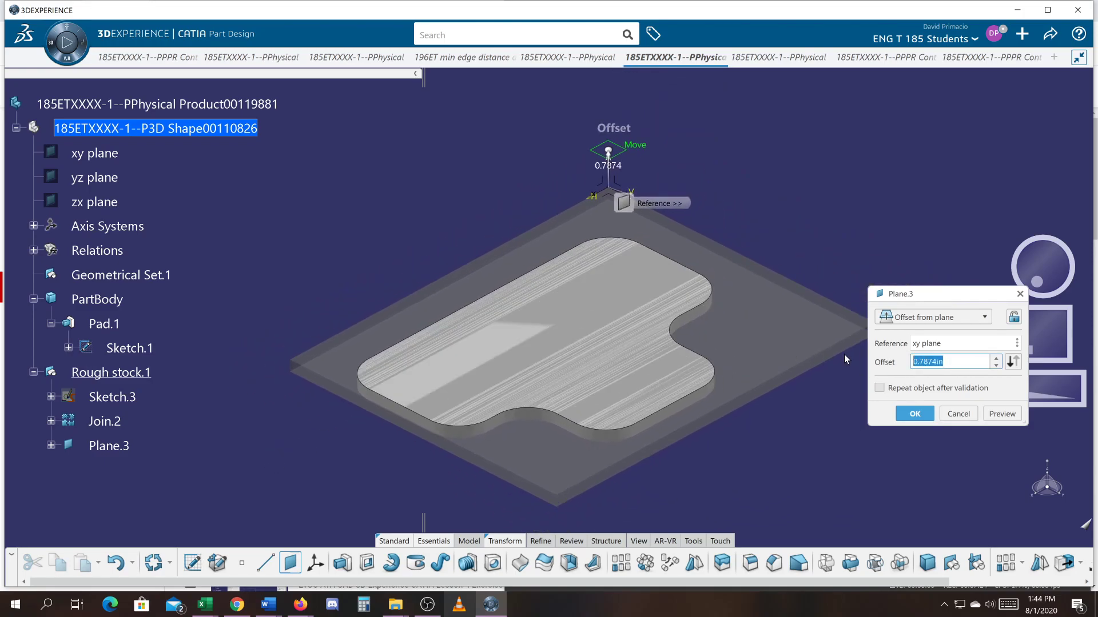
{"action": "type", "text": ".25"}
{"action": "key", "text": "Return"}
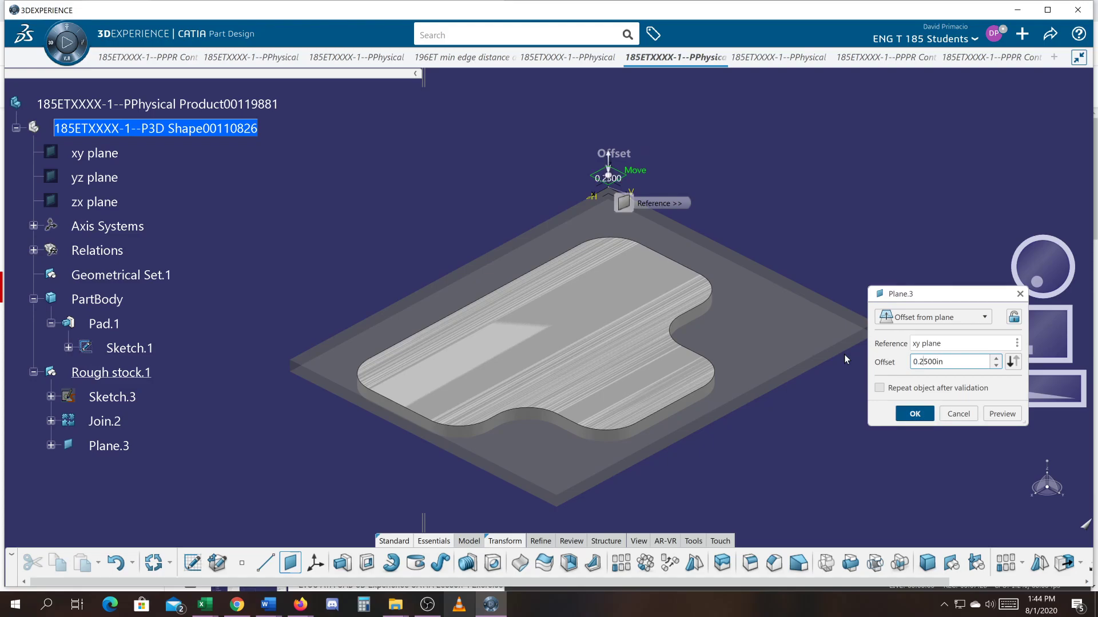
{"action": "middle_click_drag", "start_coordinate": [772, 410], "coordinate": [701, 328]}
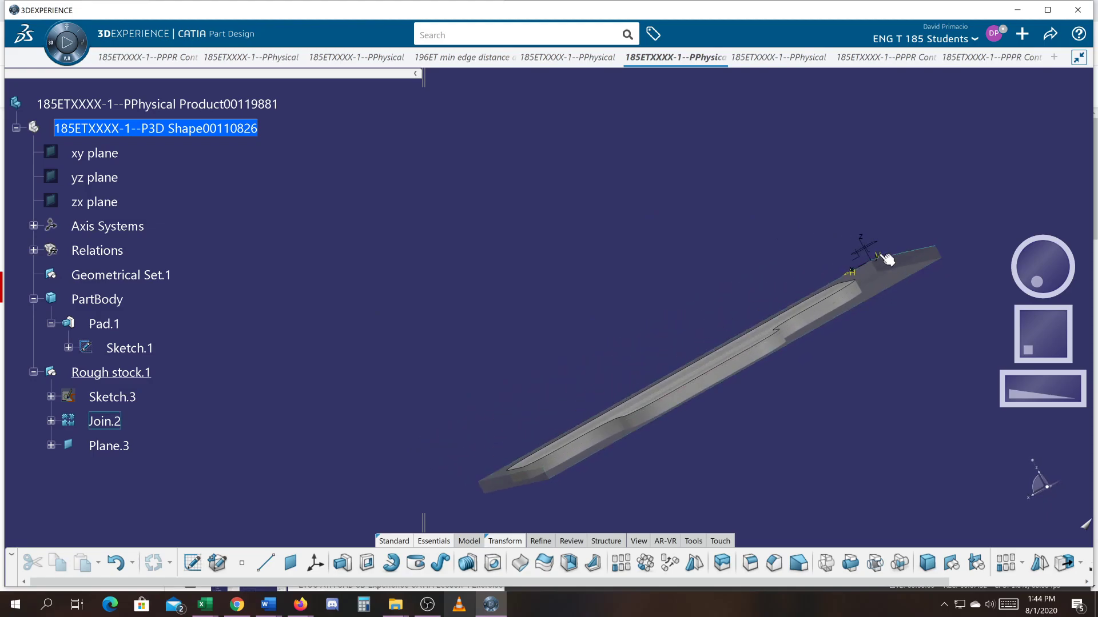
{"action": "middle_click_drag", "start_coordinate": [877, 409], "coordinate": [739, 471]}
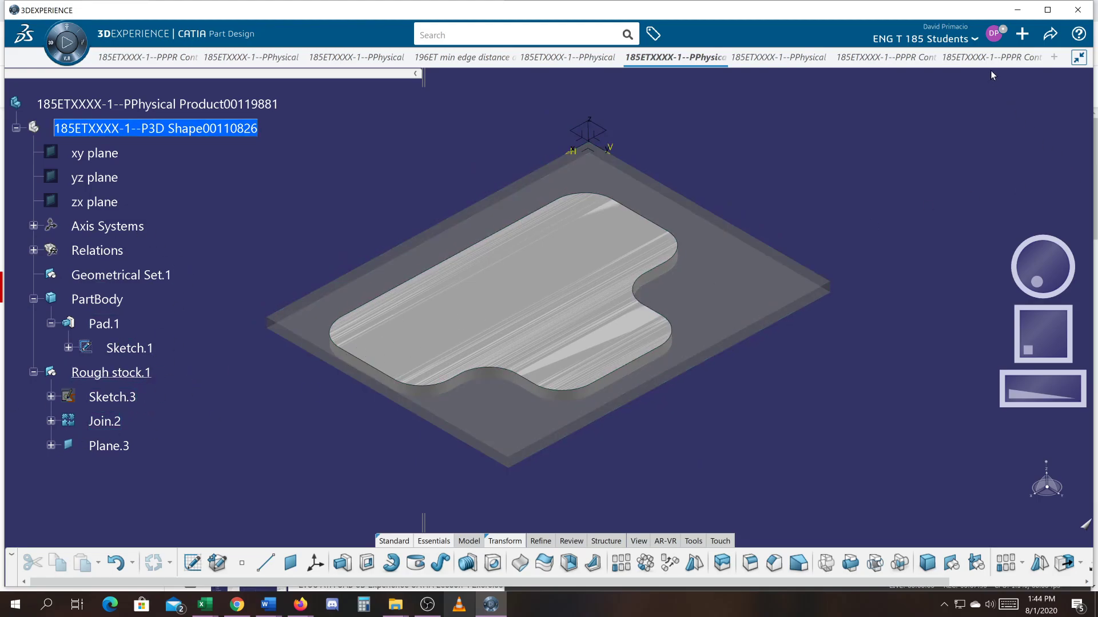
Step: Return to the plate's Prismatic Machining document and assign the offset plane above the stock as the safety plane of Part Operation.1
{"action": "left_click", "coordinate": [977, 57]}
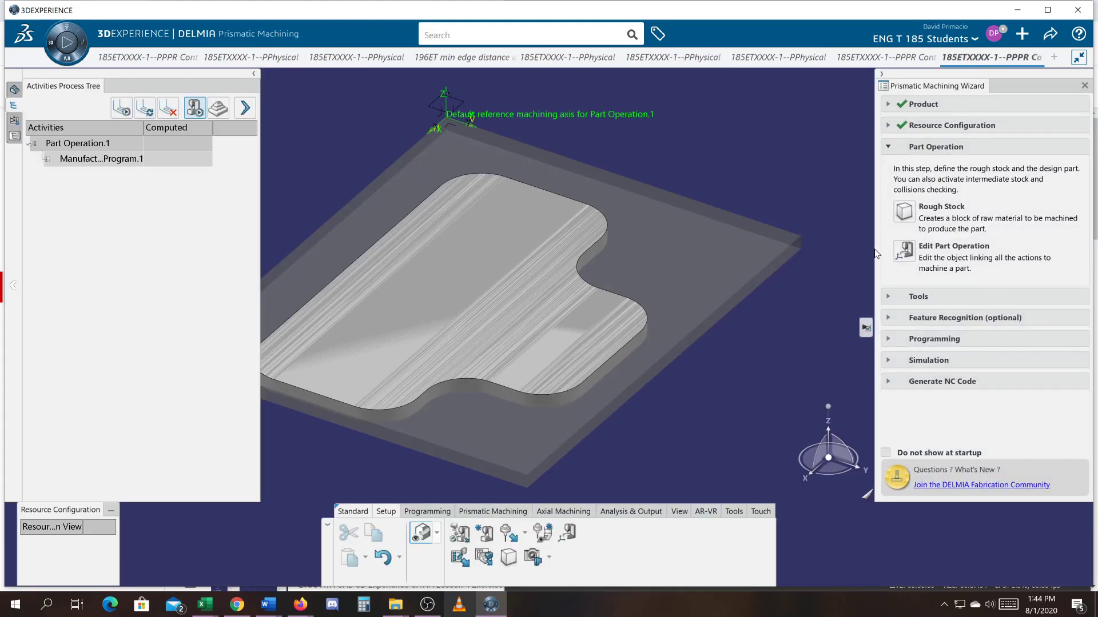
{"action": "left_click", "coordinate": [904, 250]}
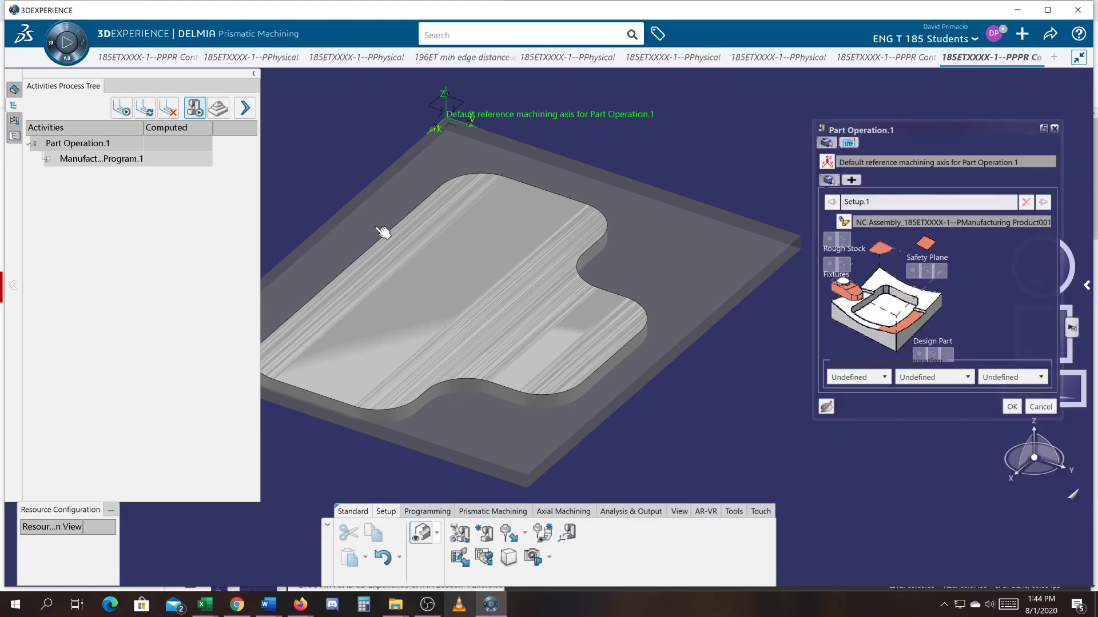
{"action": "mouse_move", "coordinate": [422, 353]}
{"action": "middle_mouse_down"}
{"action": "mouse_move", "coordinate": [429, 385]}
{"action": "mouse_move", "coordinate": [429, 370]}
{"action": "middle_mouse_up"}
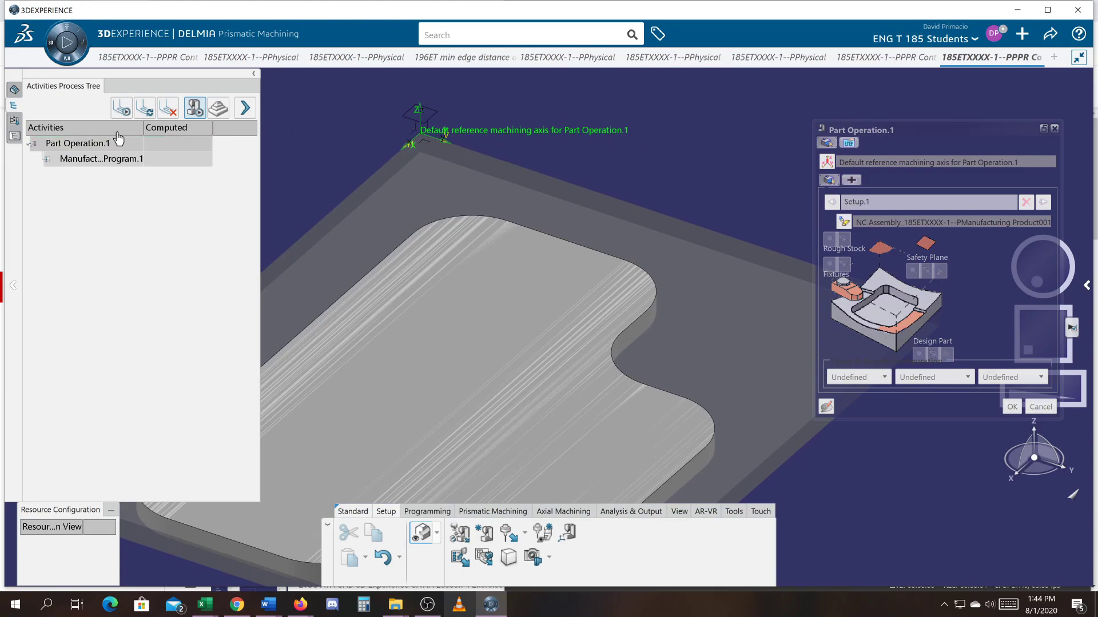
{"action": "left_click", "coordinate": [925, 245]}
{"action": "left_click", "coordinate": [551, 183]}
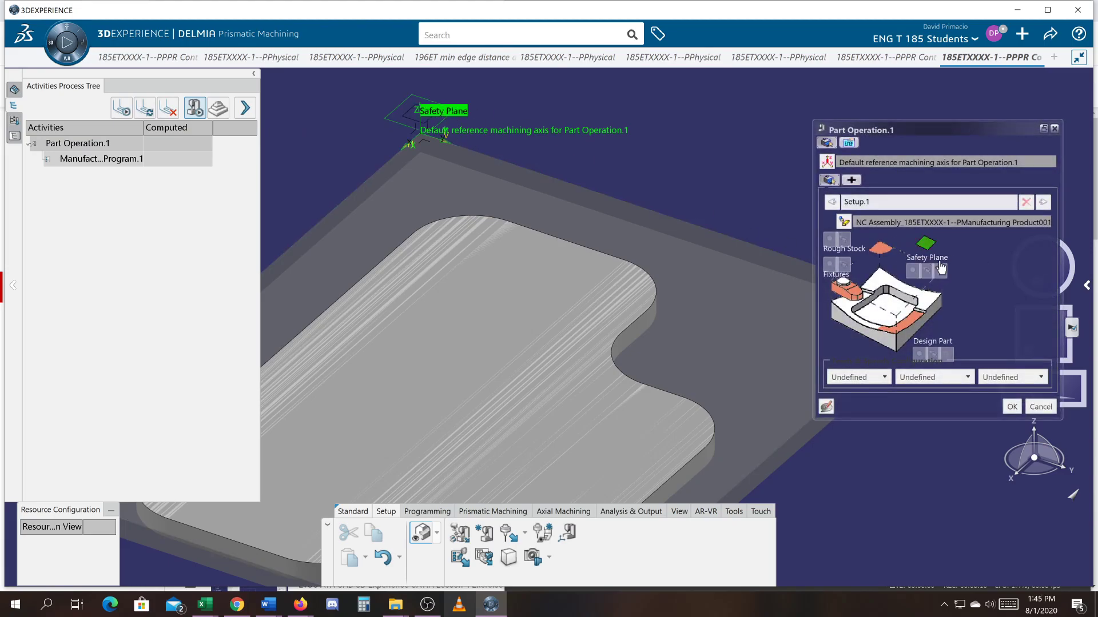
{"action": "left_click", "coordinate": [921, 246]}
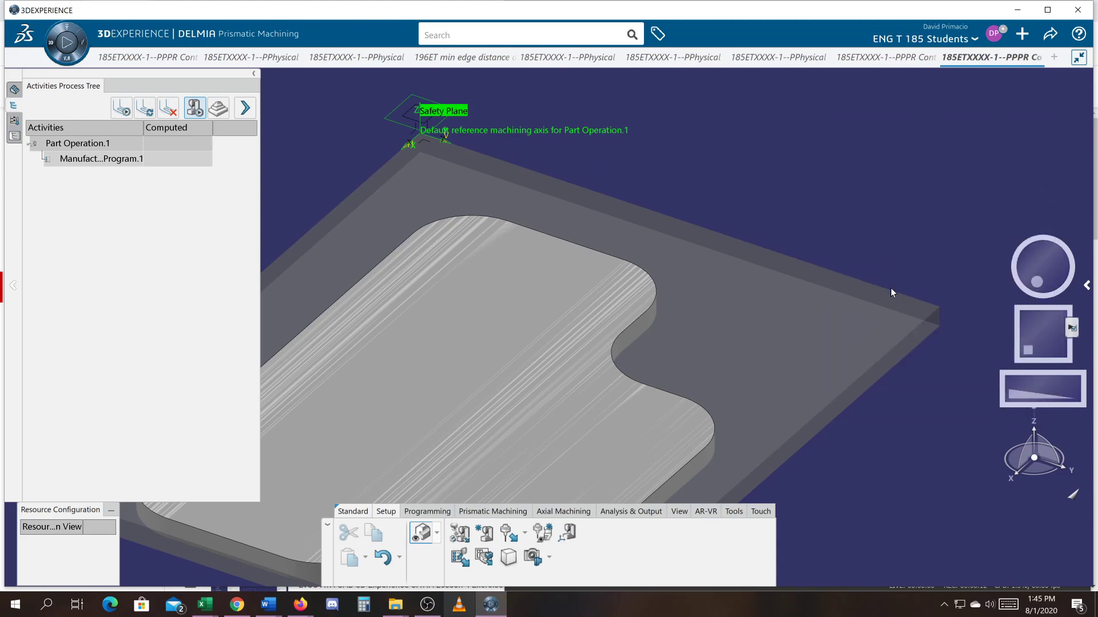
{"action": "left_click", "coordinate": [805, 312]}
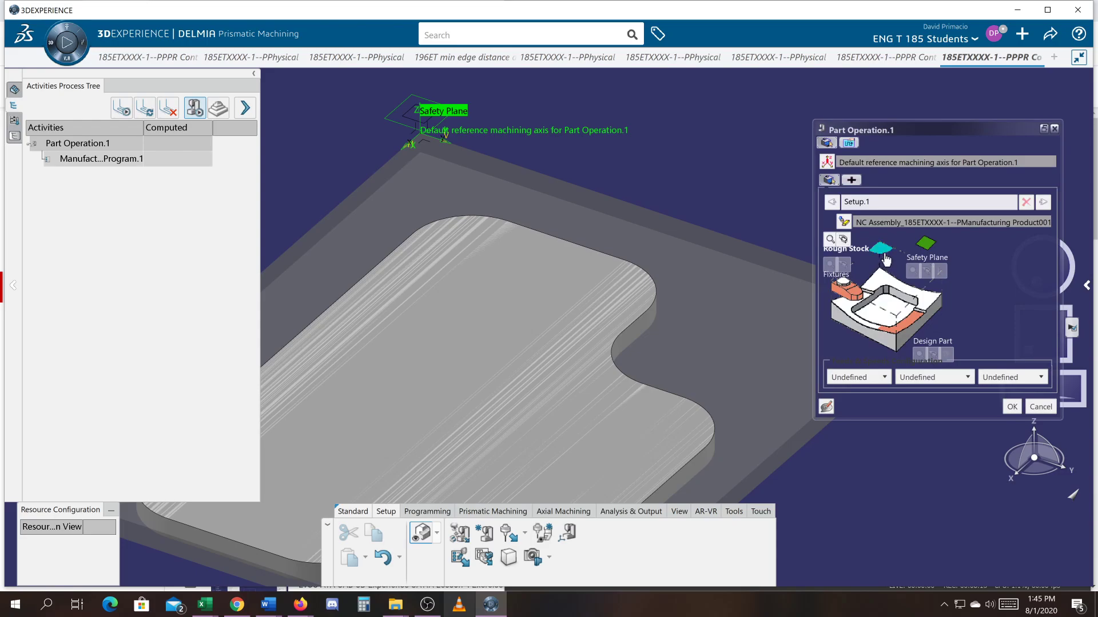
Step: Assign the translucent block around the plate as the rough stock of Part Operation.1
{"action": "left_click", "coordinate": [884, 255]}
{"action": "left_click", "coordinate": [769, 331]}
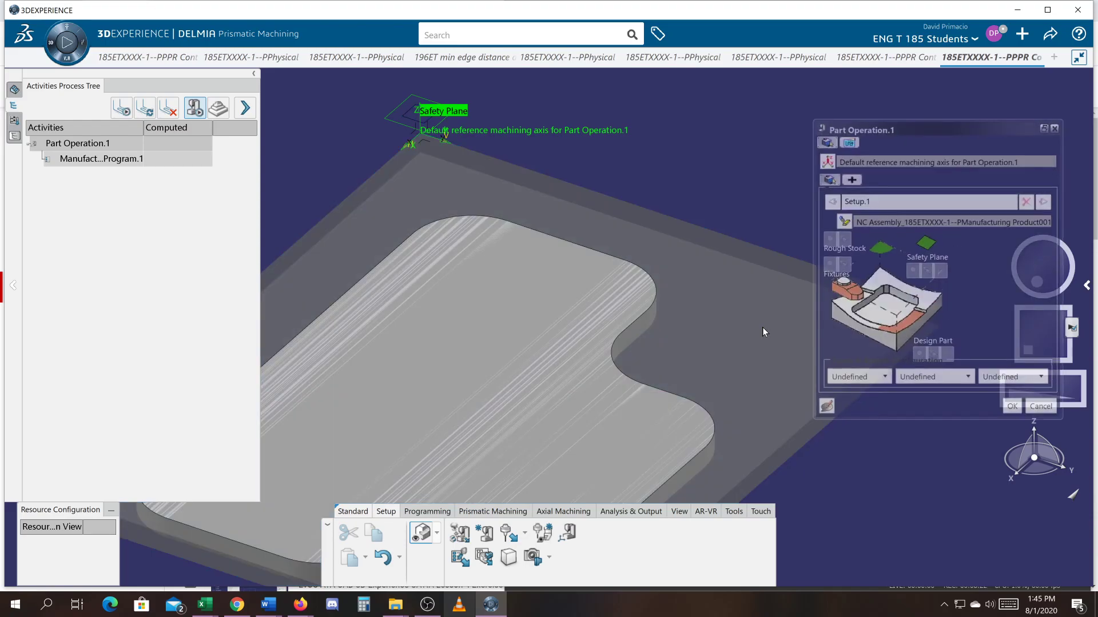
{"action": "middle_click_drag", "start_coordinate": [792, 437], "coordinate": [711, 442]}
{"action": "middle_click_drag", "start_coordinate": [718, 383], "coordinate": [720, 407]}
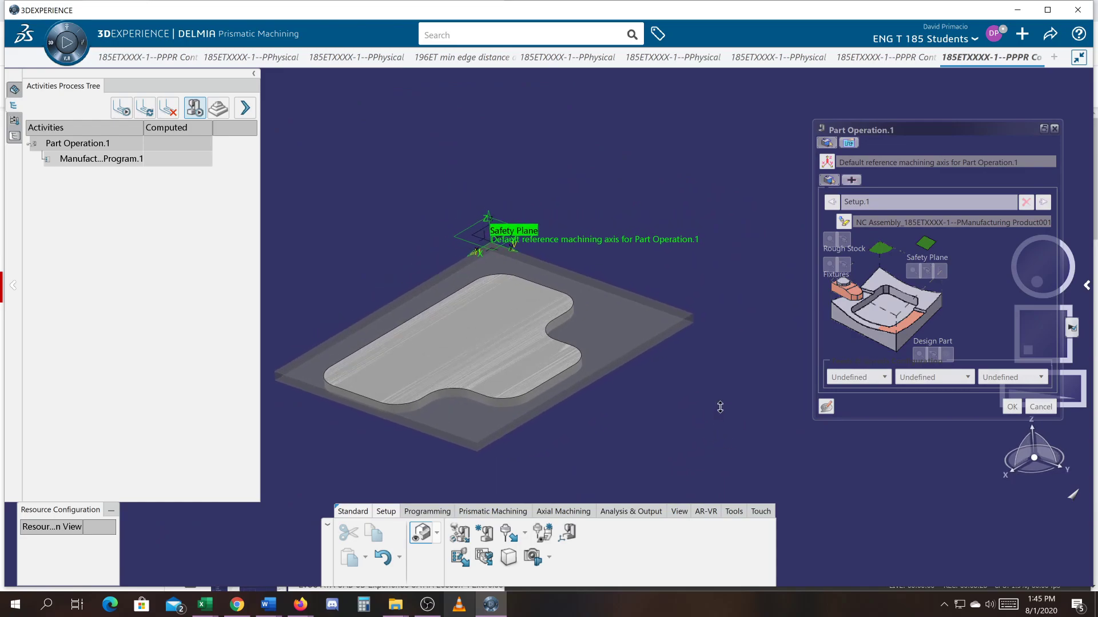
{"action": "scroll", "coordinate": [721, 407], "scroll_direction": "up", "scroll_amount": 2}
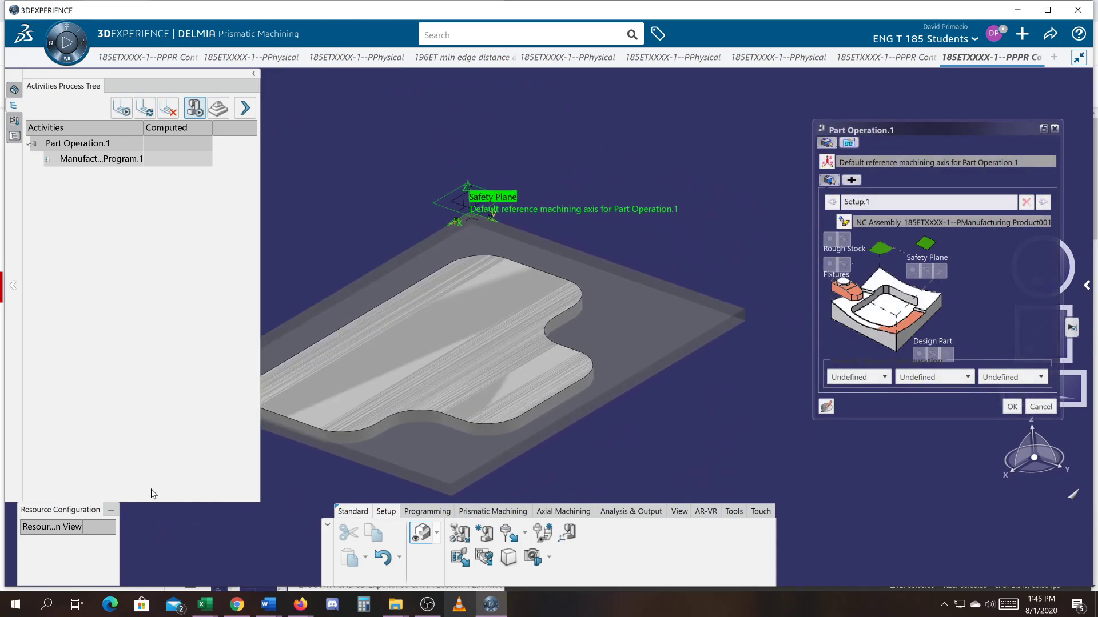
Step: Hide Rough stock.1, set the plate body as the design part, and accept the Part Operation.1 definition
{"action": "left_click_drag", "start_coordinate": [46, 84], "coordinate": [97, 446]}
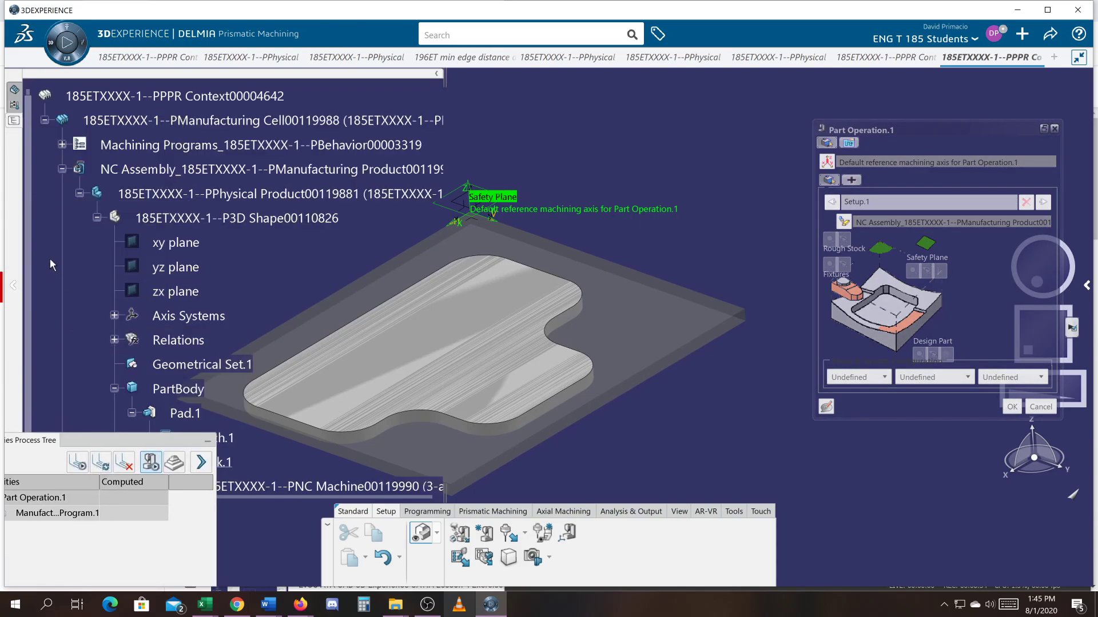
{"action": "scroll", "coordinate": [98, 387], "scroll_direction": "down", "scroll_amount": 1}
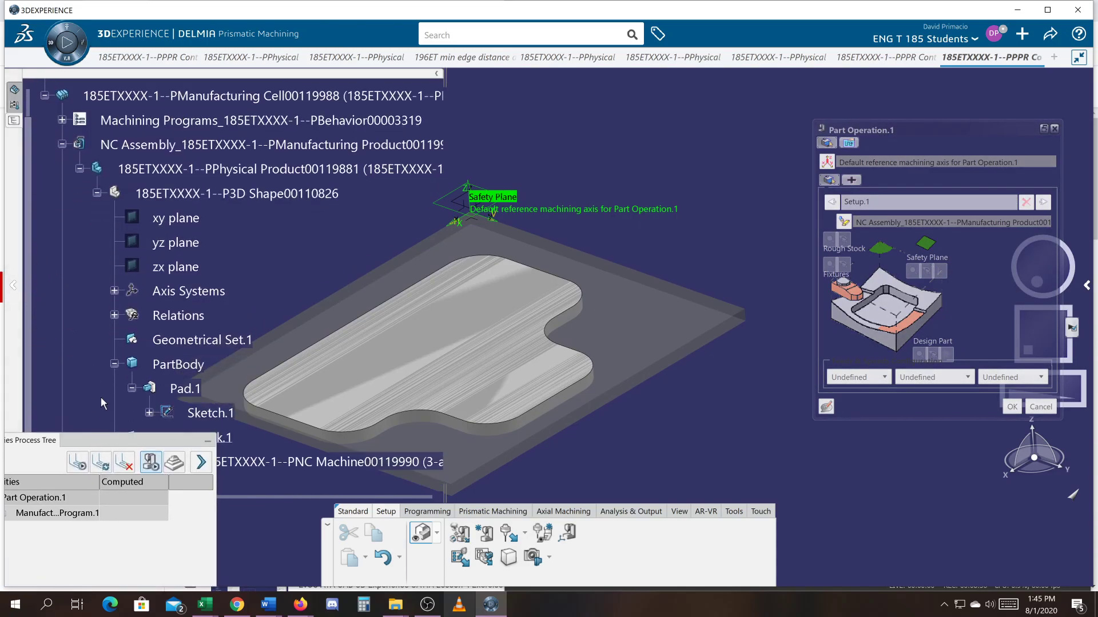
{"action": "left_click_drag", "start_coordinate": [112, 439], "coordinate": [112, 474]}
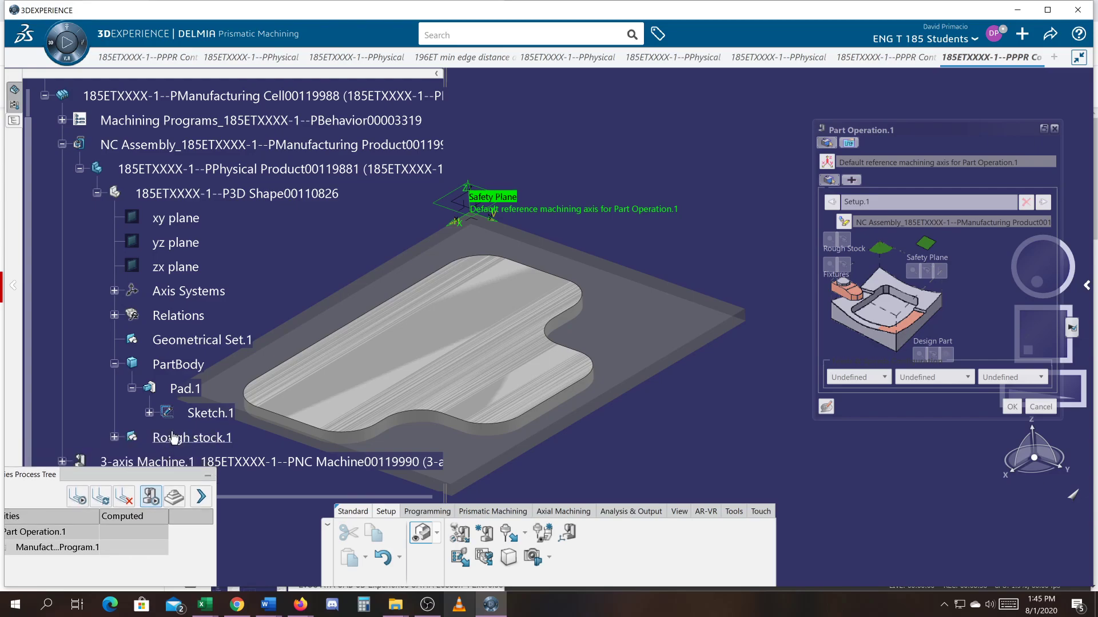
{"action": "right_click", "coordinate": [173, 438]}
{"action": "left_click", "coordinate": [249, 428]}
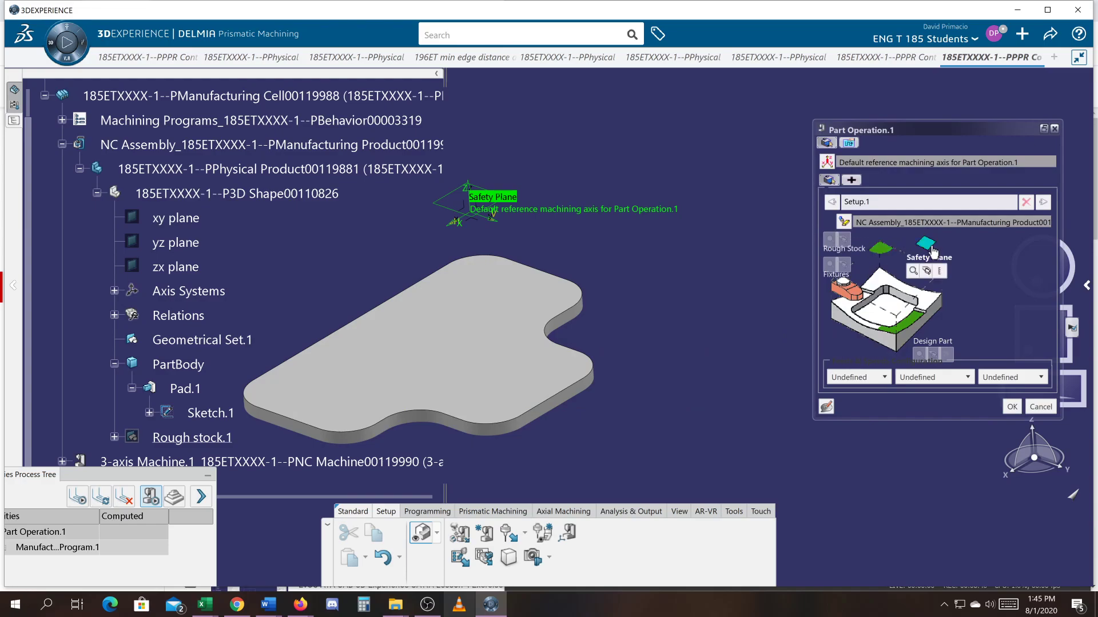
{"action": "left_click", "coordinate": [1011, 407]}
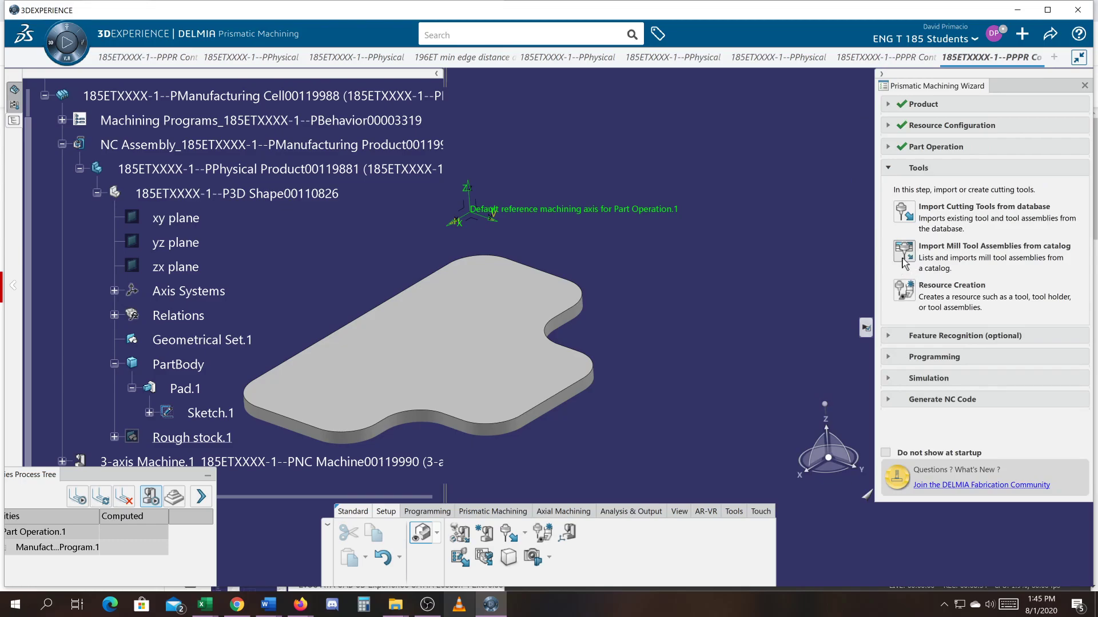
Step: Create a new end mill from the milling items as a cutting tool resource
{"action": "left_click", "coordinate": [903, 291]}
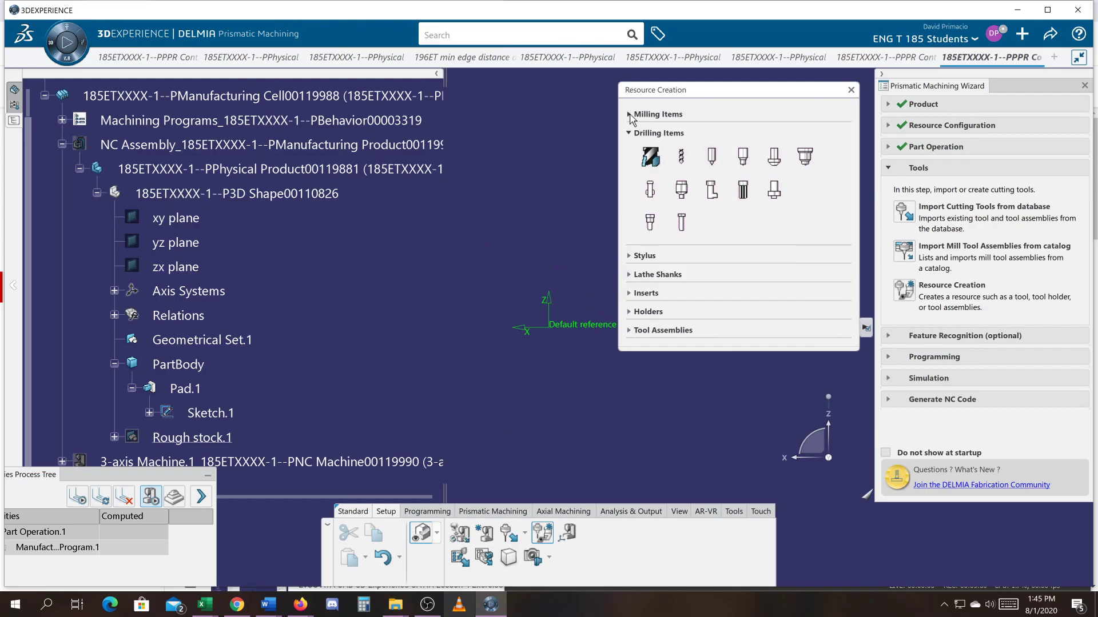
{"action": "left_click", "coordinate": [629, 114]}
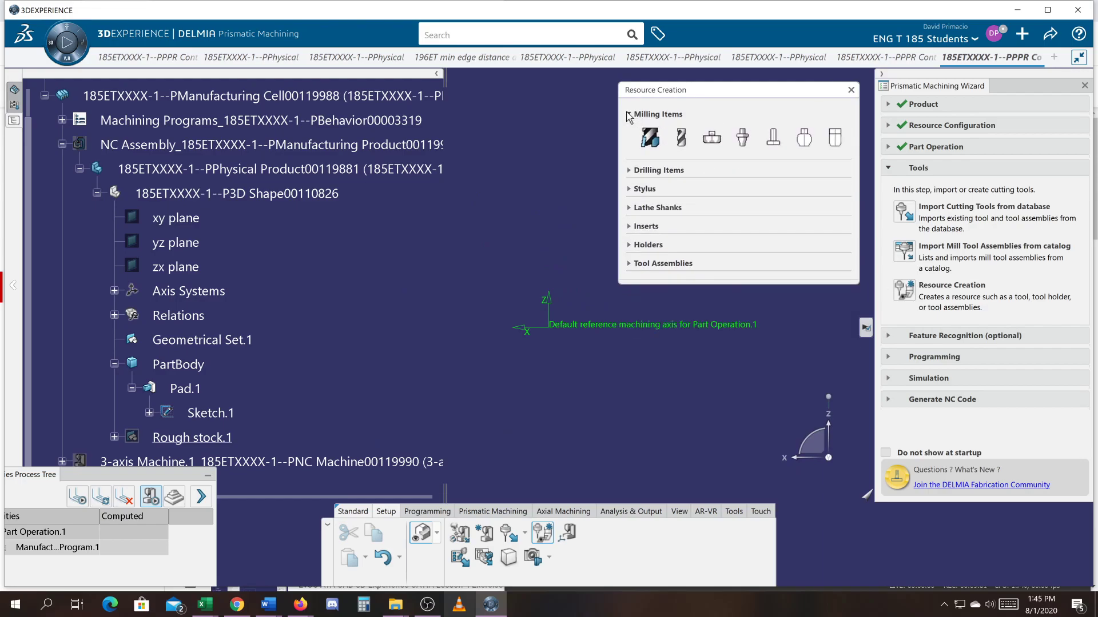
{"action": "left_click", "coordinate": [681, 140]}
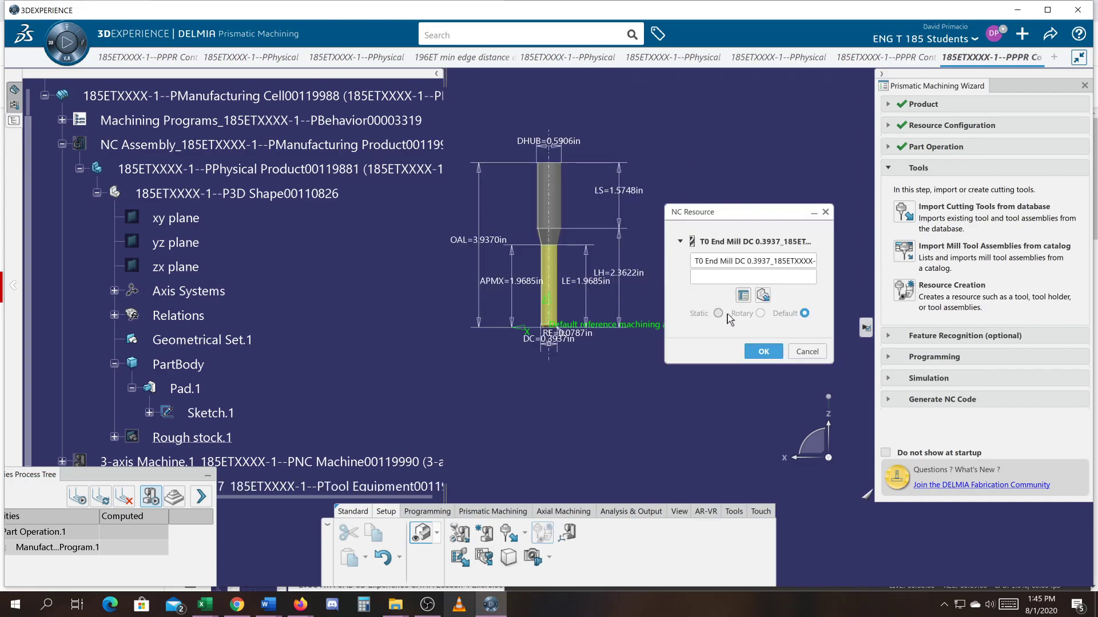
Step: Open the end mill's definition, try to rename it "T0 End Mill DC1.00 cutter", and show its geometry parameters
{"action": "left_click", "coordinate": [743, 296]}
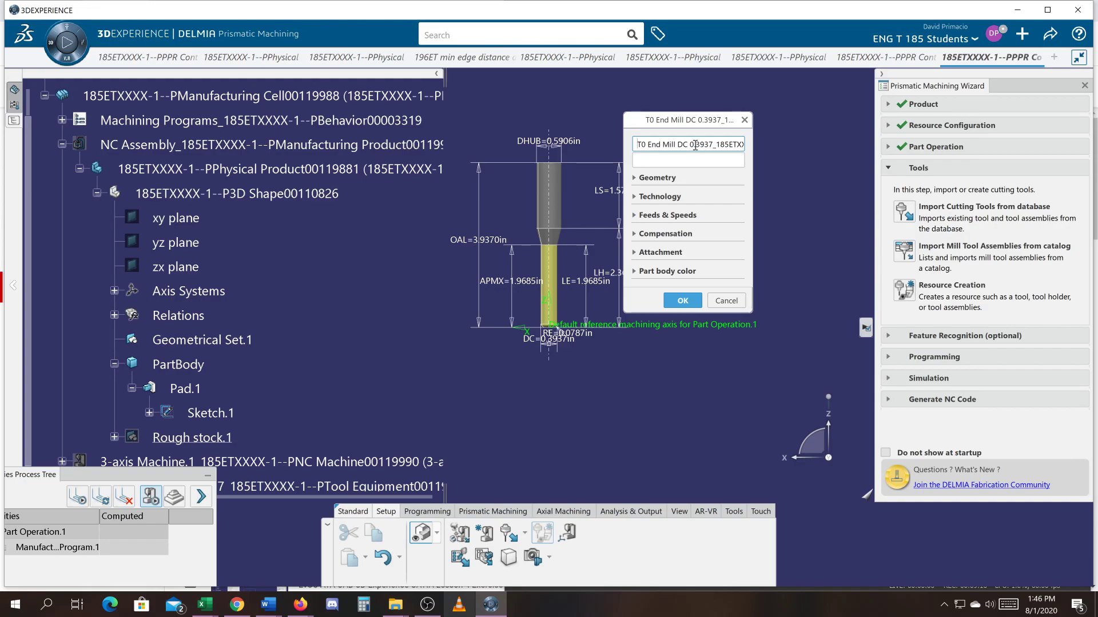
{"action": "key", "text": "ctrl+a"}
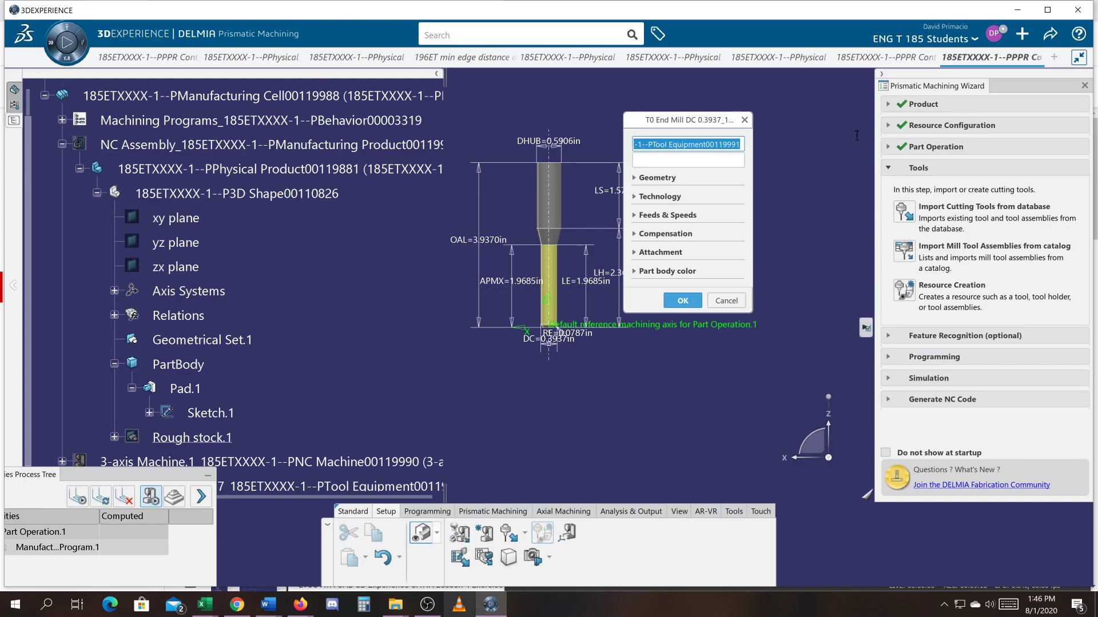
{"action": "type", "text": "T0 End Mill DC1.00"}
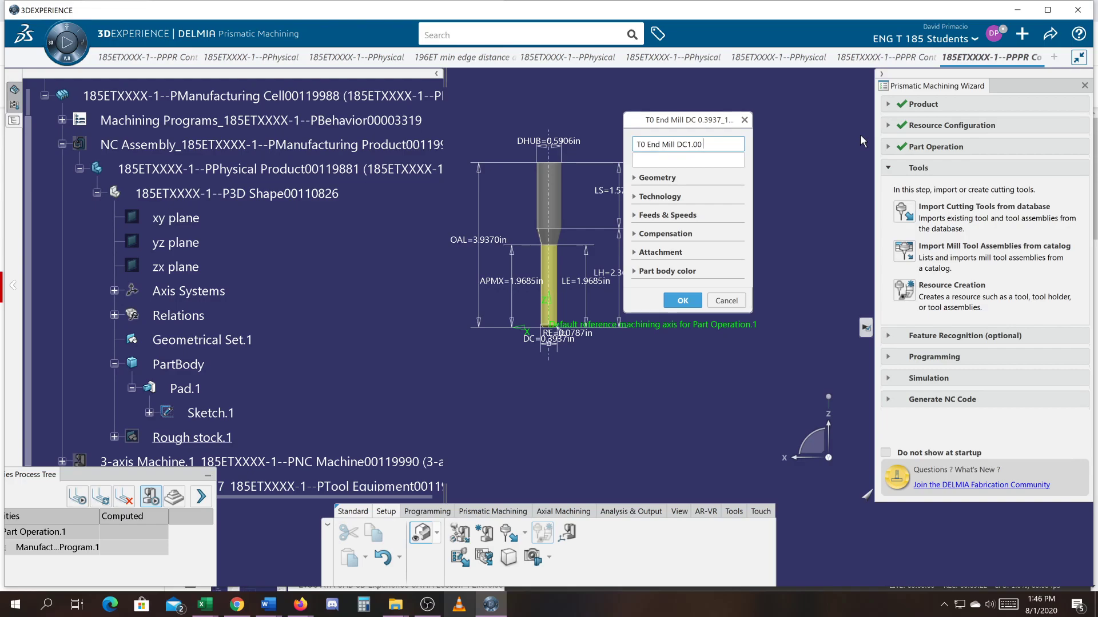
{"action": "type", "text": " cutter"}
{"action": "left_click", "coordinate": [635, 178]}
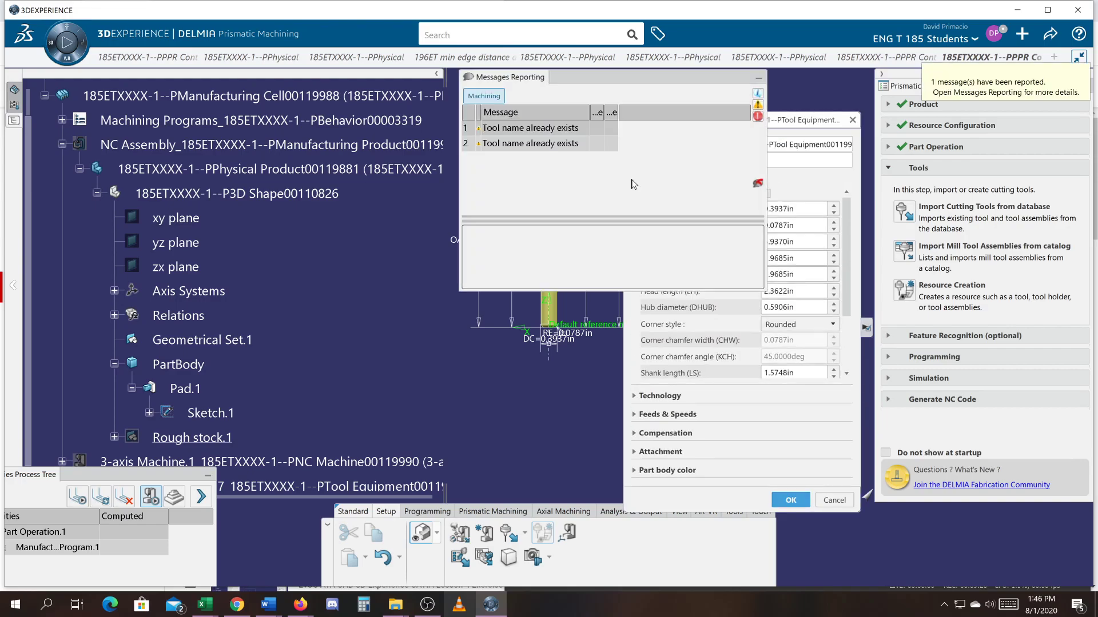
{"action": "left_click", "coordinate": [758, 78]}
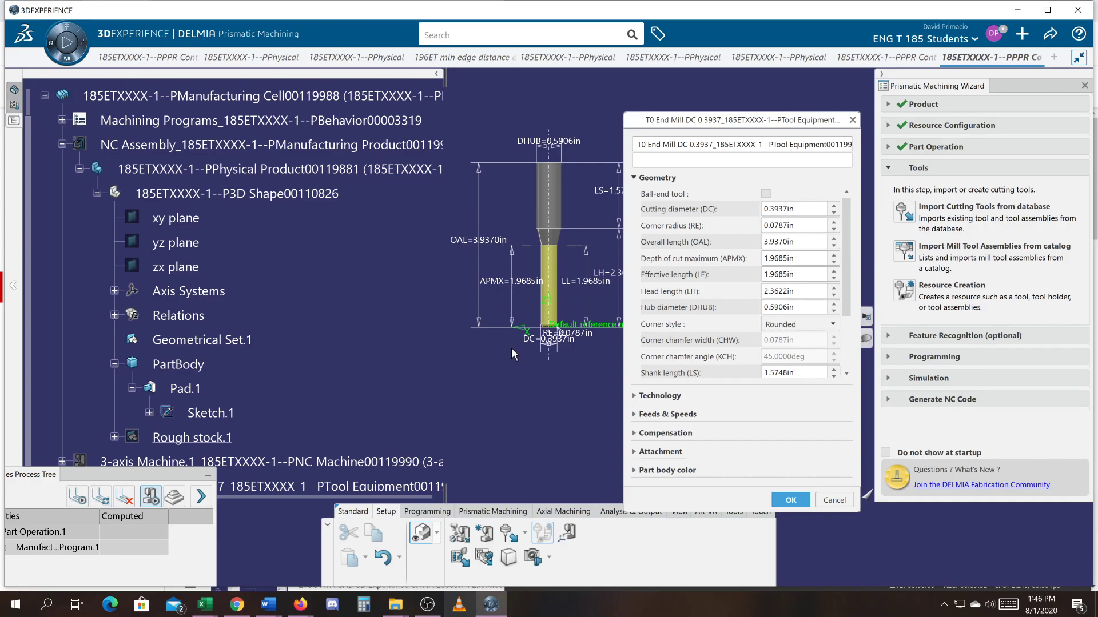
Step: Set the end mill's cutting diameter to 1 in and its corner radius to 0.125 in
{"action": "middle_click_drag", "start_coordinate": [495, 377], "coordinate": [421, 413]}
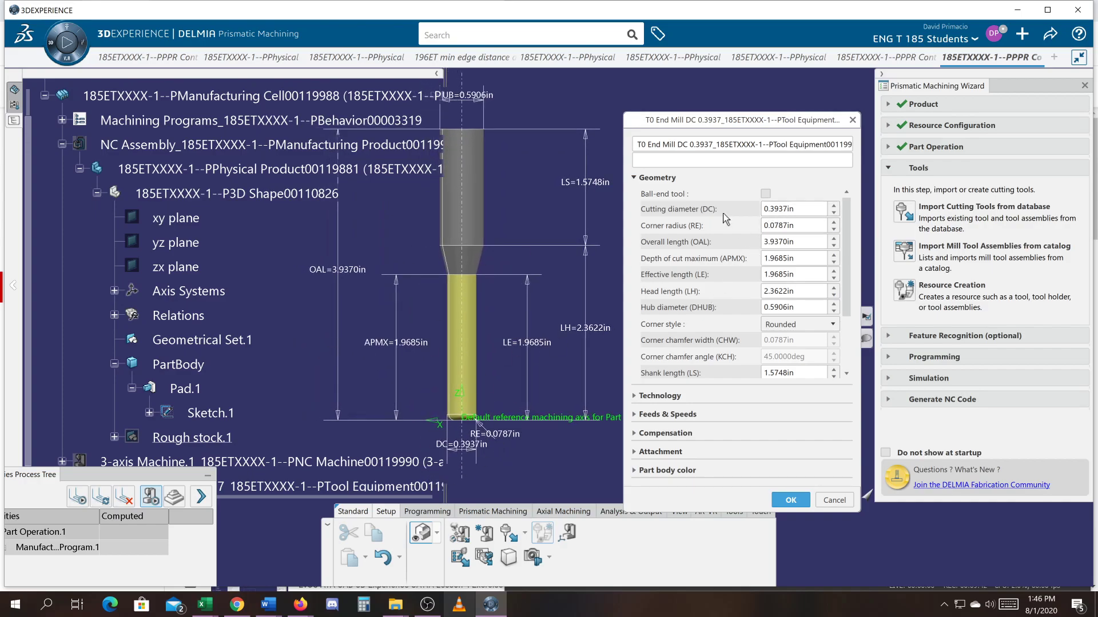
{"action": "left_click_drag", "start_coordinate": [776, 210], "coordinate": [714, 214]}
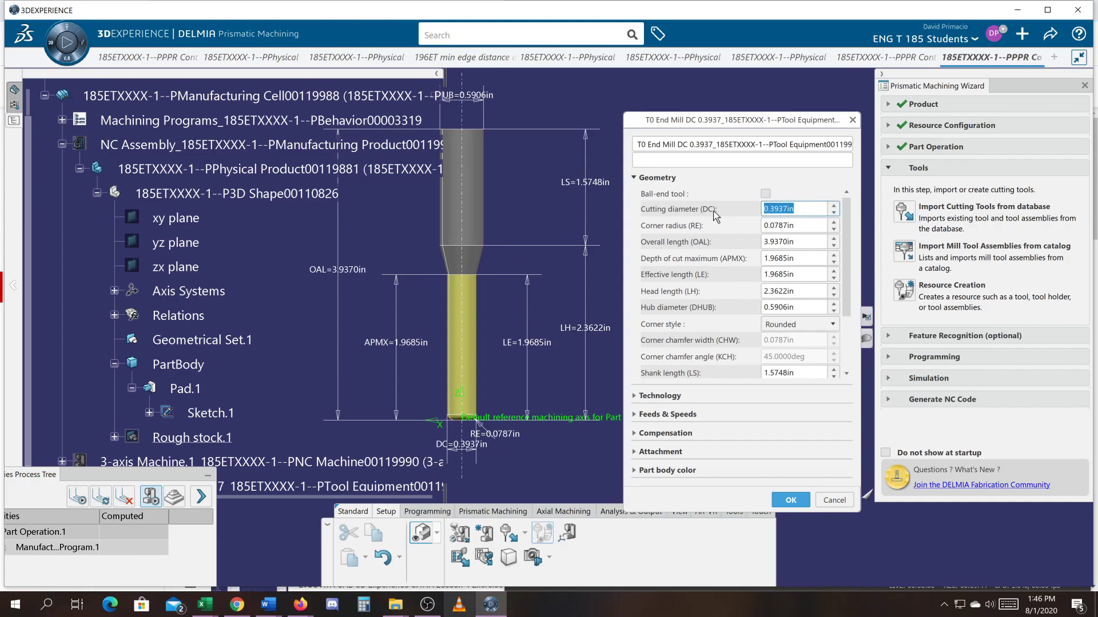
{"action": "type", "text": "1"}
{"action": "key", "text": "Tab"}
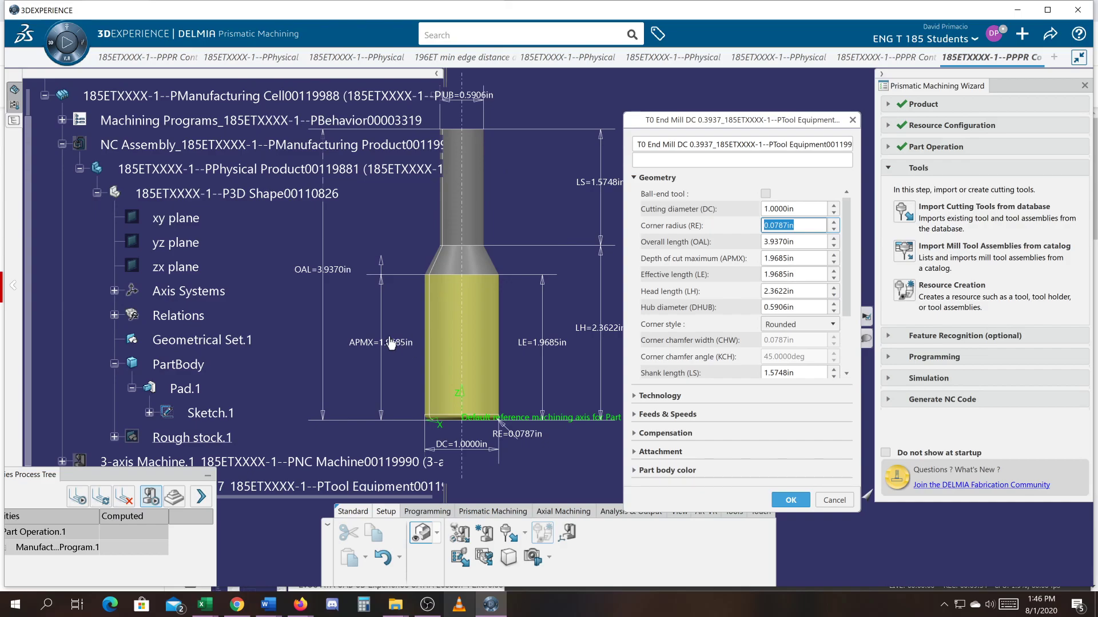
{"action": "double_click", "coordinate": [519, 436]}
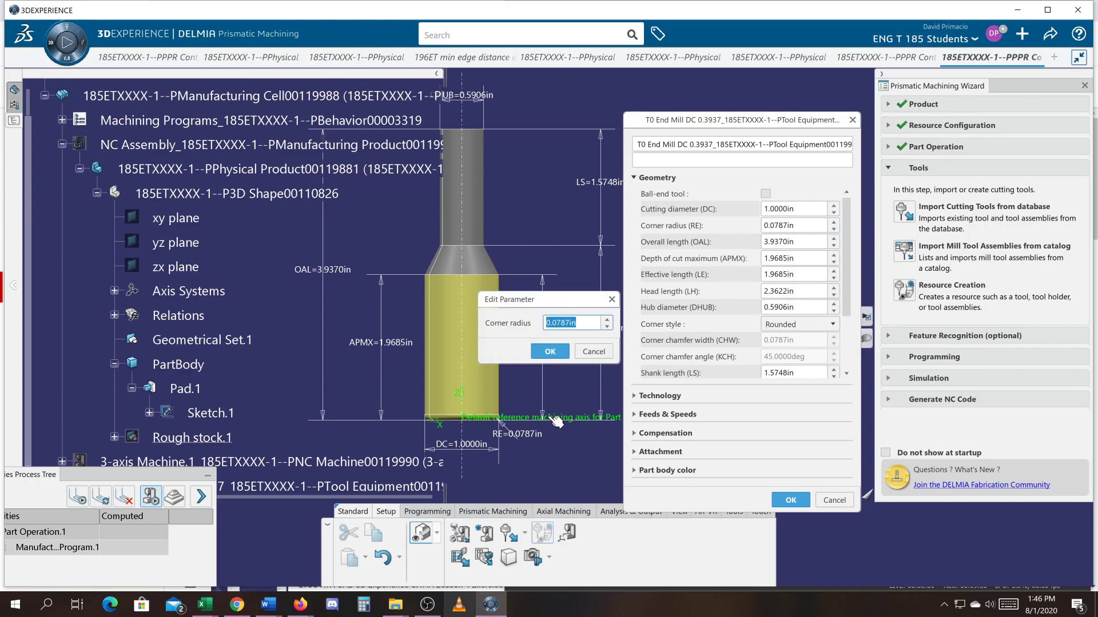
{"action": "type", "text": ".125"}
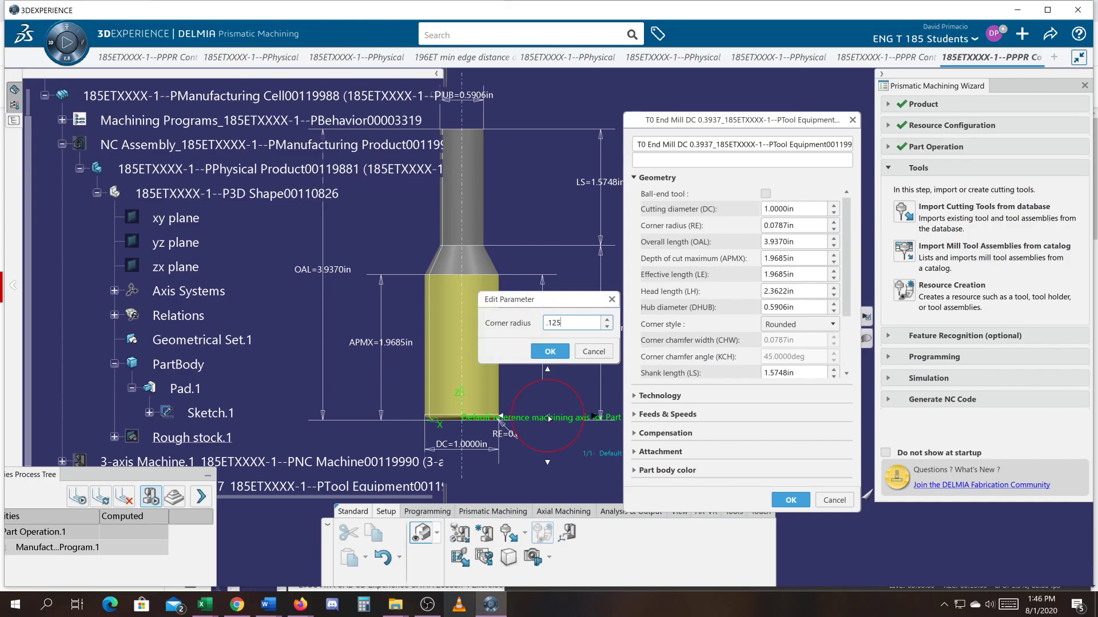
{"action": "key", "text": "Return"}
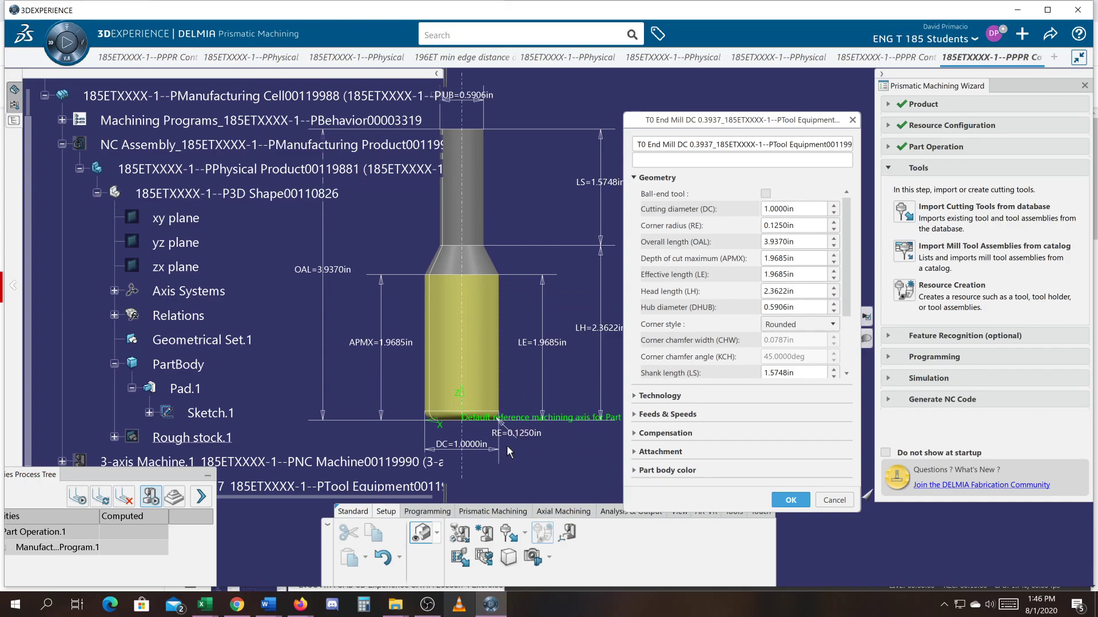
Step: Examine the rounded corner at the end mill's cutting tip and its radius dimension up close
{"action": "scroll", "coordinate": [543, 400], "scroll_direction": "up", "scroll_amount": 4}
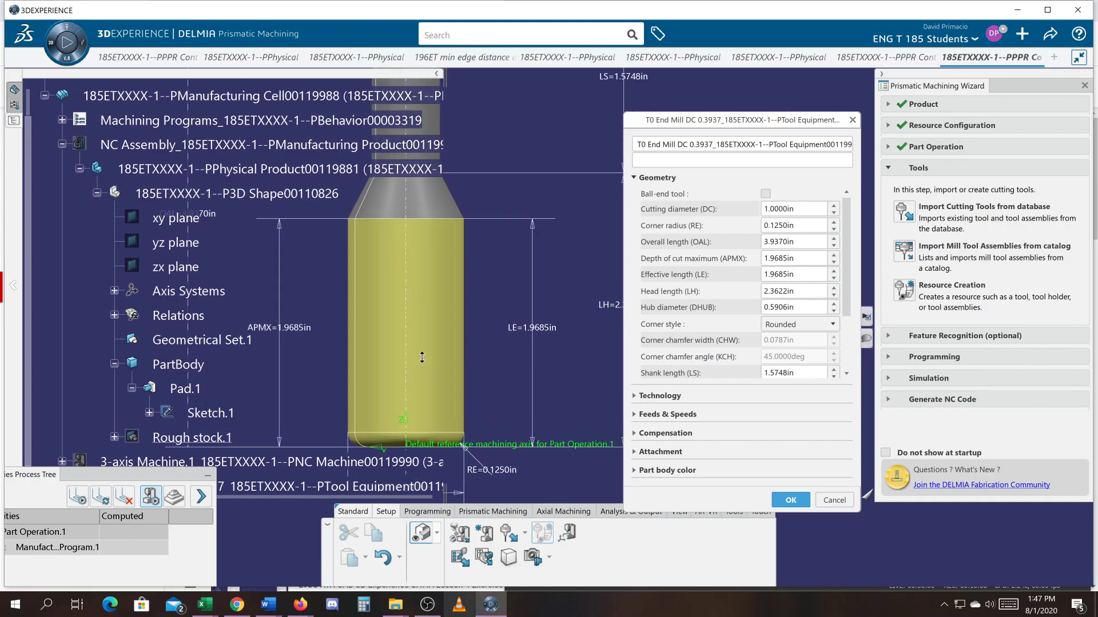
{"action": "scroll", "coordinate": [515, 383], "scroll_direction": "up", "scroll_amount": 5}
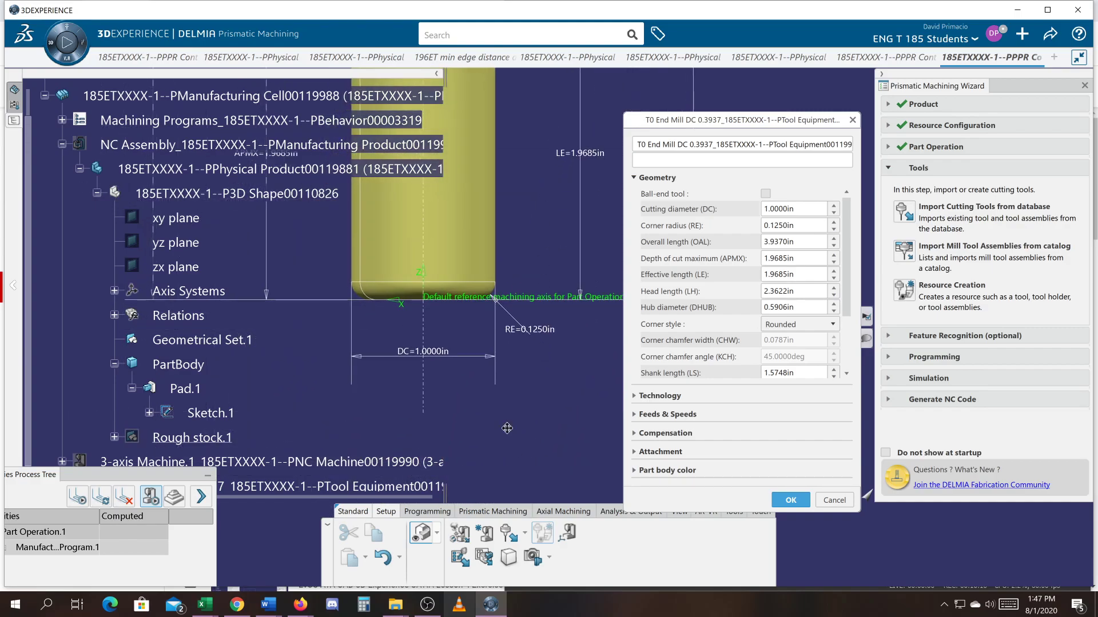
{"action": "scroll", "coordinate": [515, 383], "scroll_direction": "up", "scroll_amount": 1}
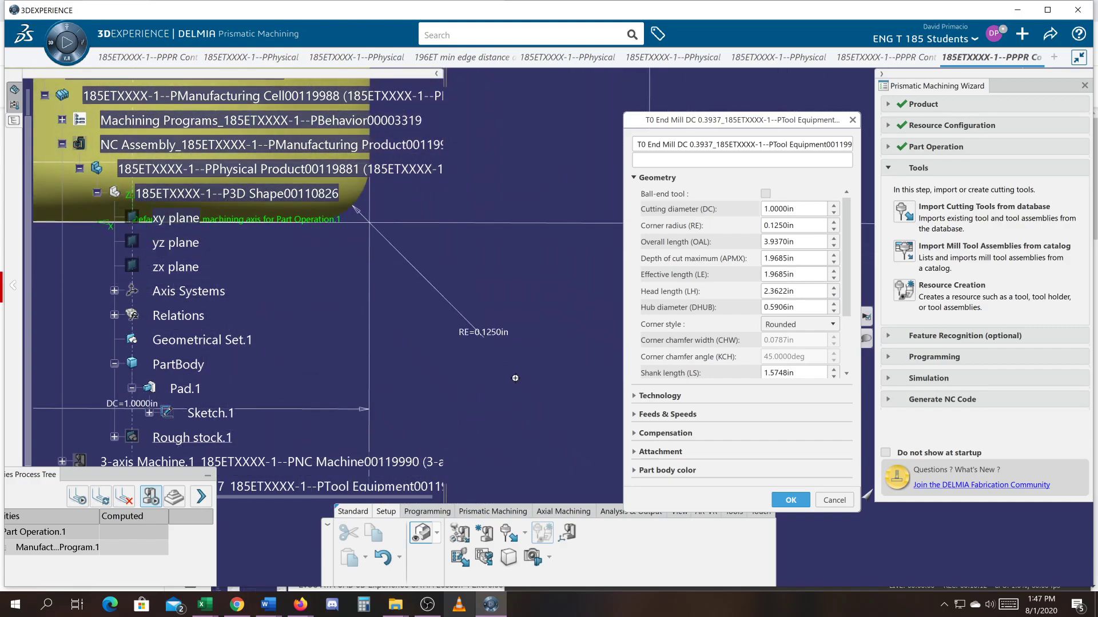
{"action": "middle_click_drag", "start_coordinate": [413, 313], "coordinate": [450, 380]}
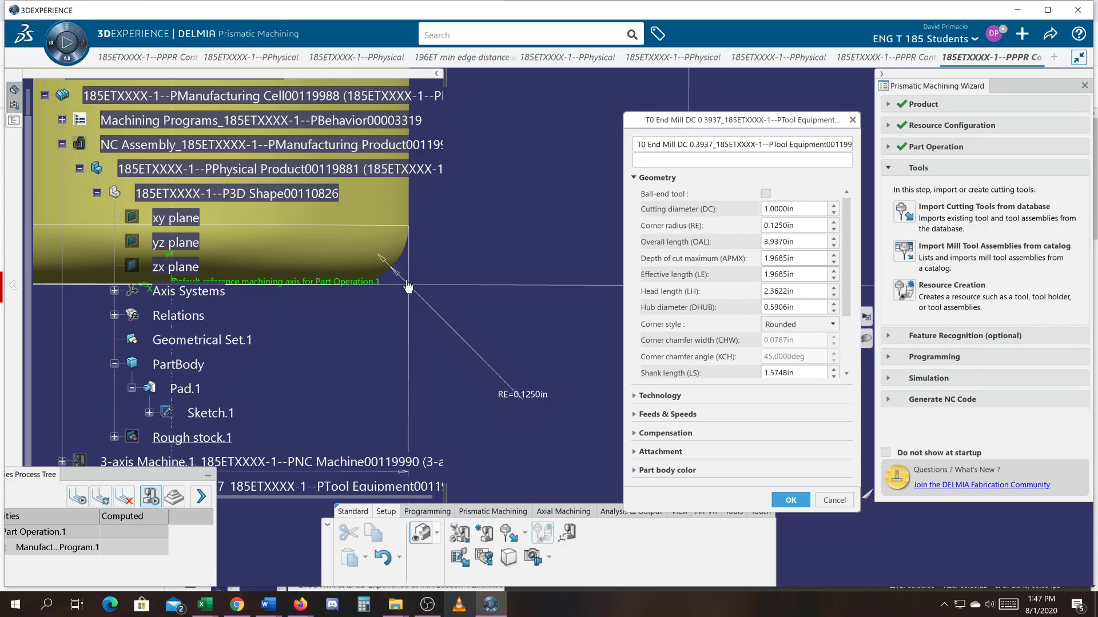
{"action": "middle_click_drag", "start_coordinate": [388, 306], "coordinate": [388, 407]}
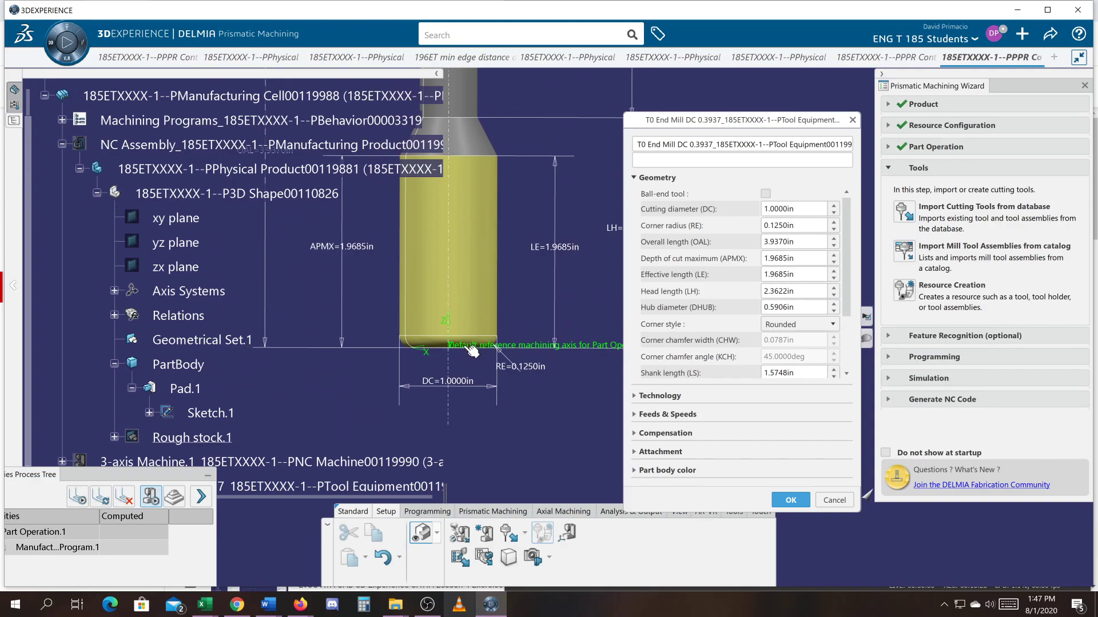
{"action": "middle_click_drag", "start_coordinate": [478, 435], "coordinate": [473, 466]}
{"action": "middle_click_drag", "start_coordinate": [372, 341], "coordinate": [373, 385]}
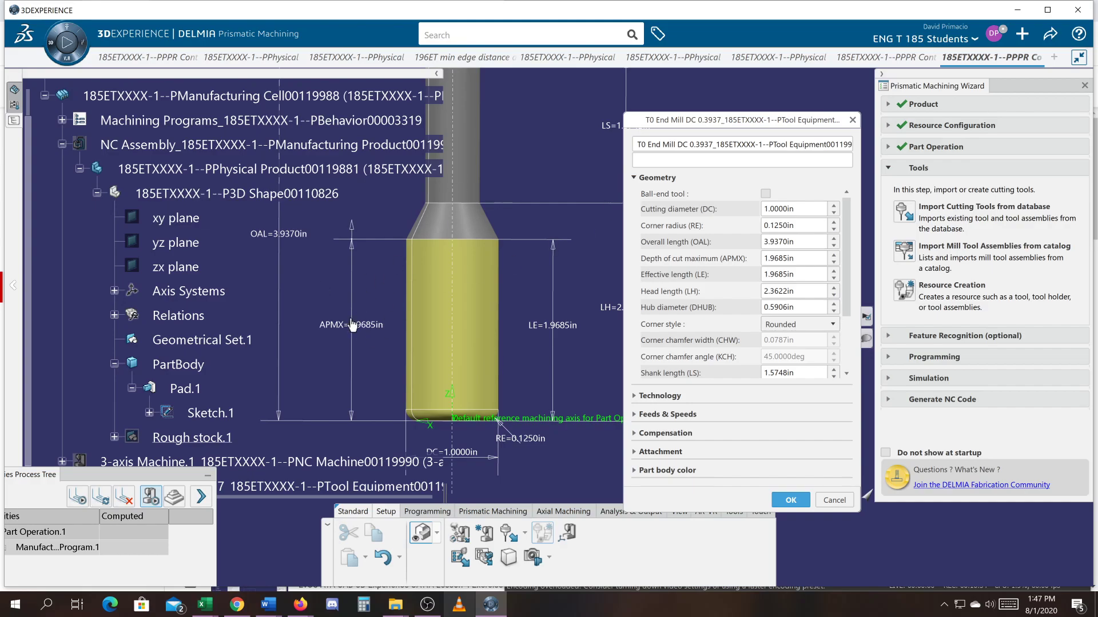
{"action": "double_click", "coordinate": [353, 330]}
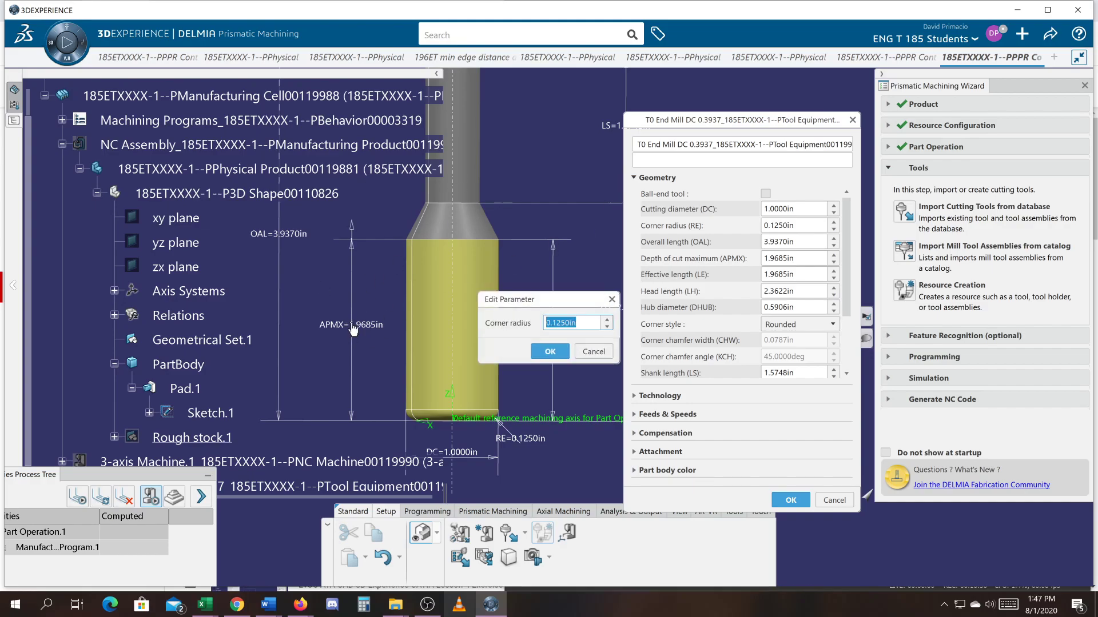
{"action": "middle_click_drag", "start_coordinate": [316, 310], "coordinate": [272, 351]}
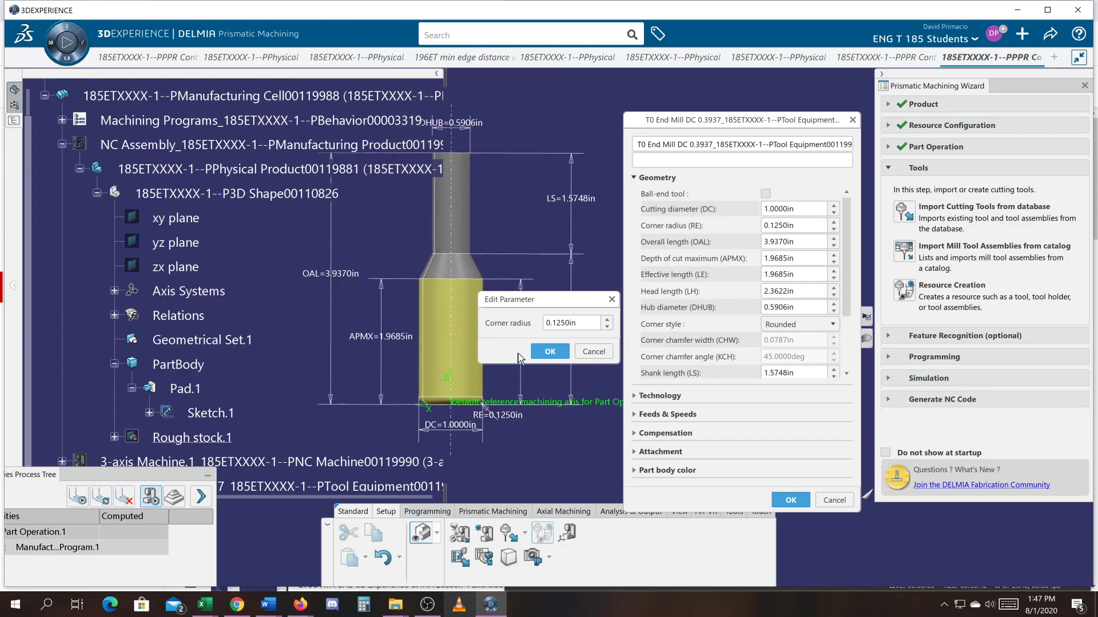
{"action": "left_click", "coordinate": [549, 352]}
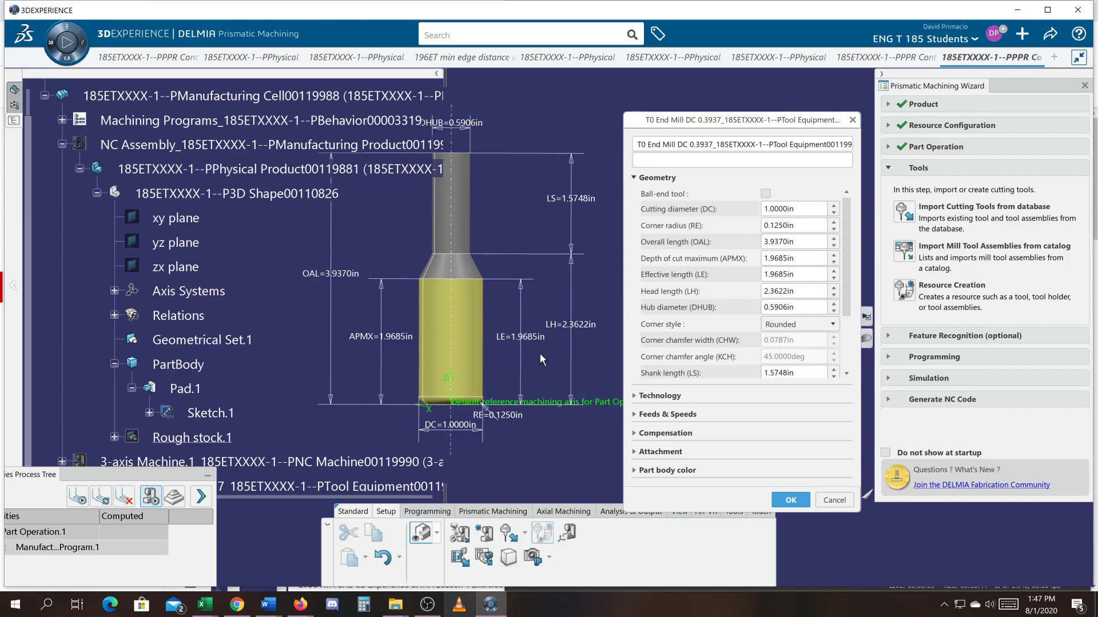
Step: Set the end mill's shank length to 1.5 in and its head length to 2.5 in
{"action": "double_click", "coordinate": [554, 201]}
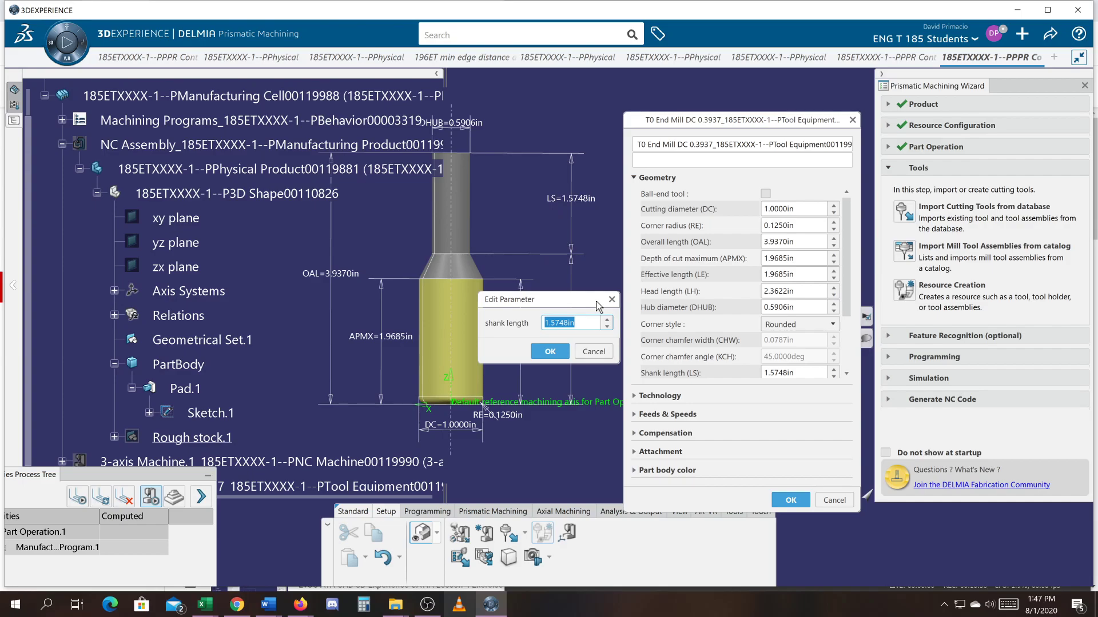
{"action": "type", "text": "1.5"}
{"action": "key", "text": "Return"}
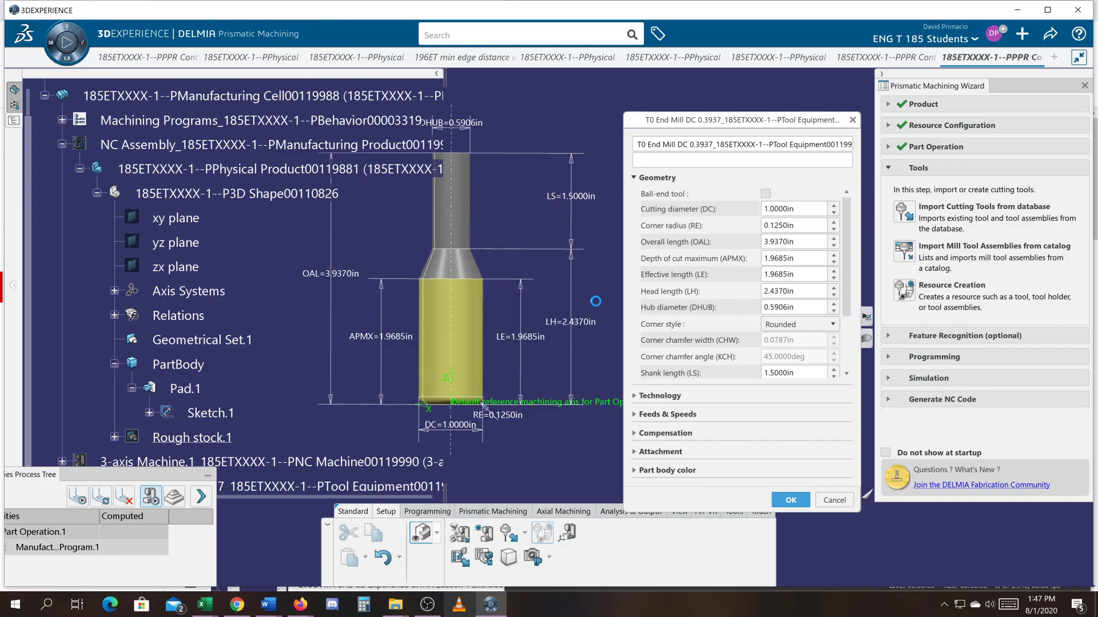
{"action": "double_click", "coordinate": [556, 332]}
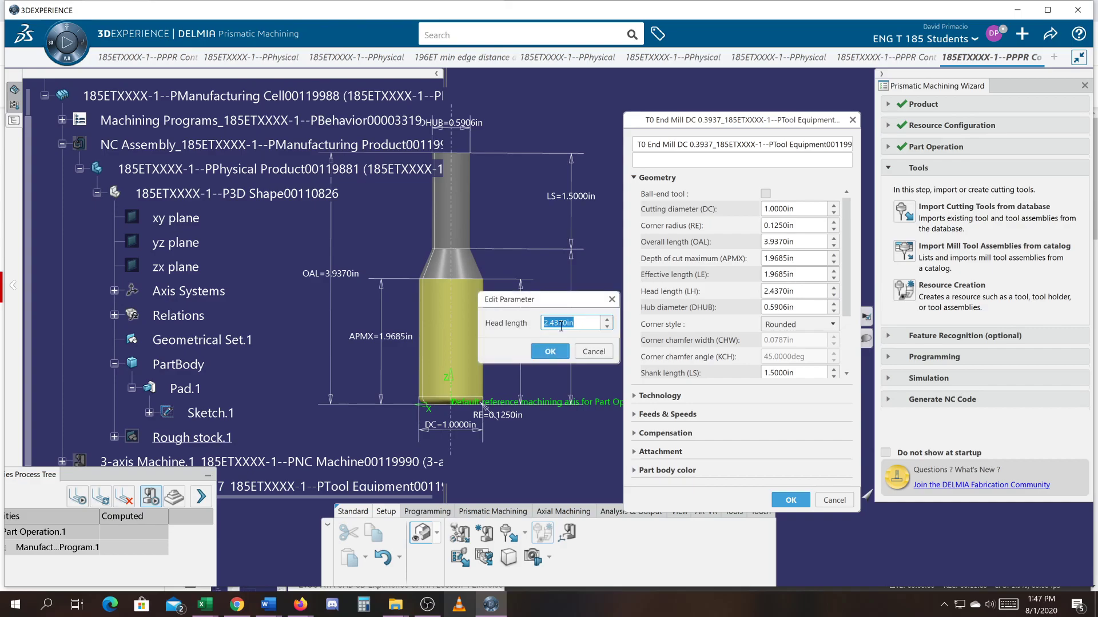
{"action": "type", "text": "2.5"}
{"action": "key", "text": "Return"}
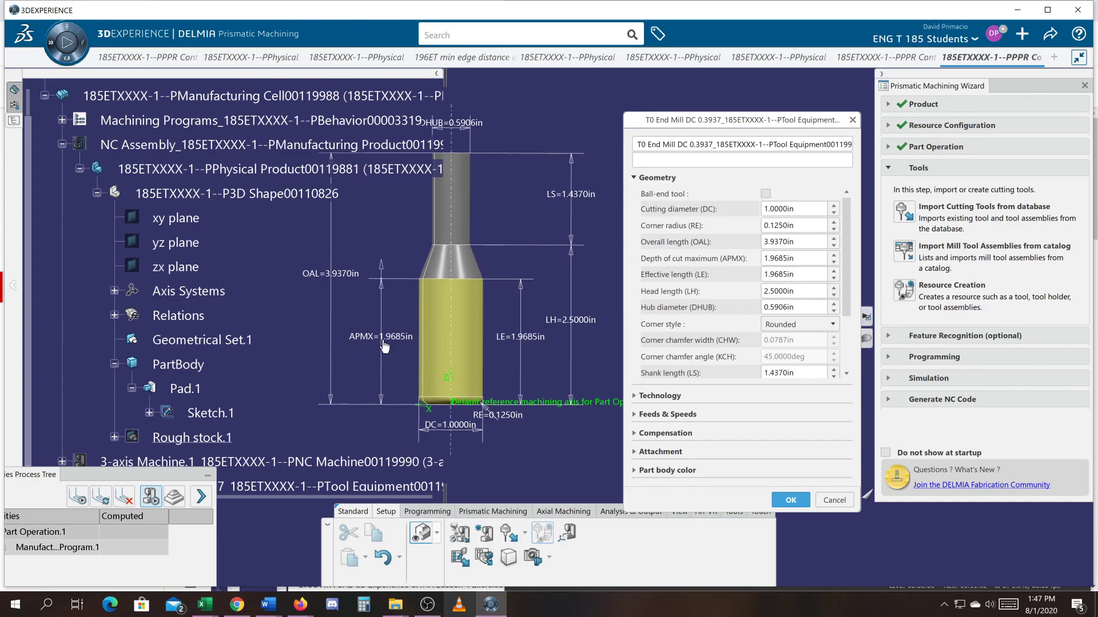
Step: Set the end mill's maximum depth of cut to 2 in and overall length to 4 in, and accept the geometry
{"action": "double_click", "coordinate": [386, 342]}
{"action": "type", "text": "2"}
{"action": "key", "text": "Return"}
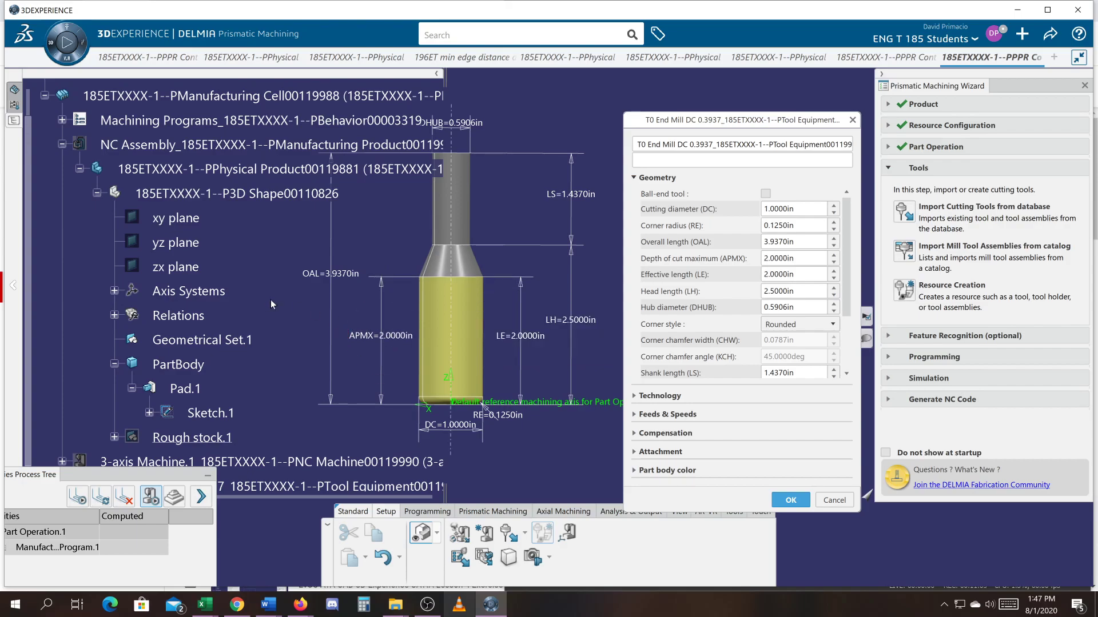
{"action": "double_click", "coordinate": [320, 282]}
{"action": "type", "text": "4"}
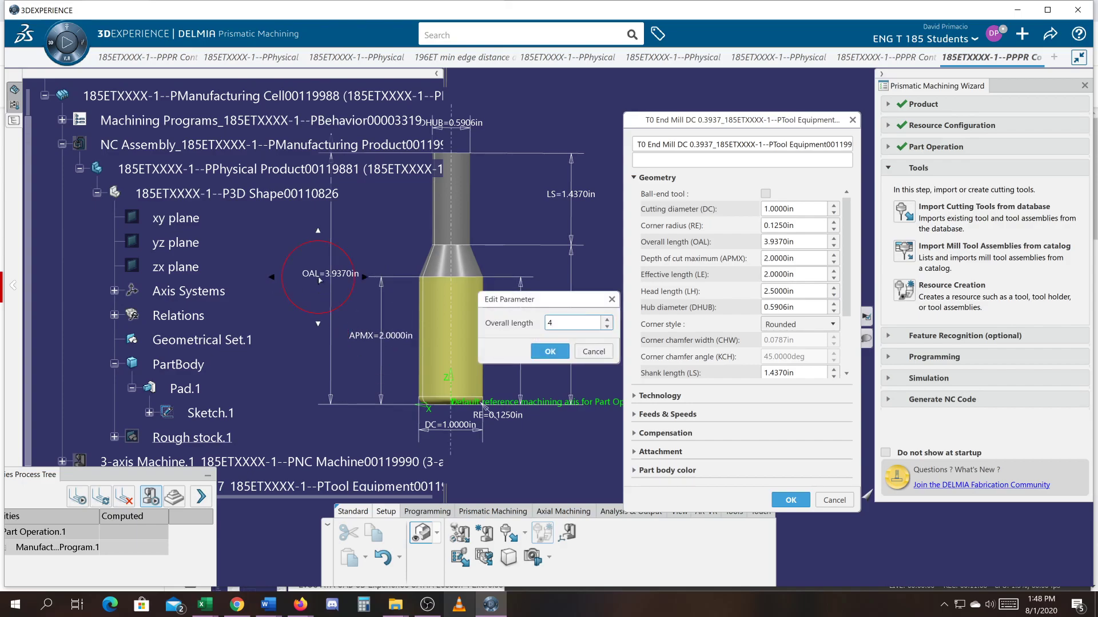
{"action": "key", "text": "Return"}
{"action": "middle_click_drag", "start_coordinate": [371, 351], "coordinate": [393, 314]}
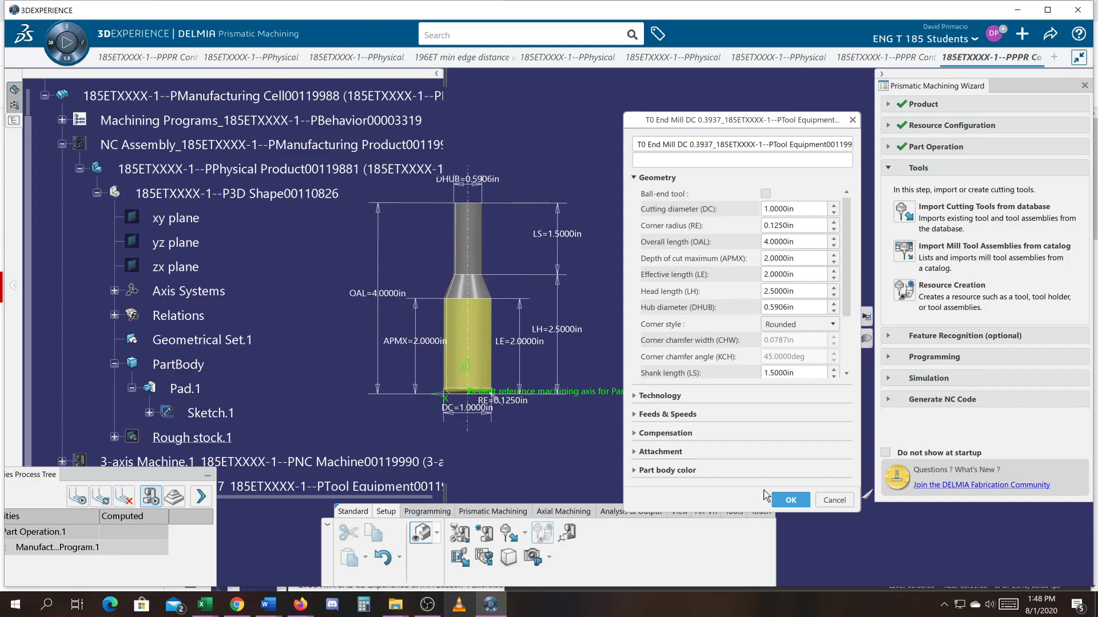
{"action": "left_click", "coordinate": [791, 499]}
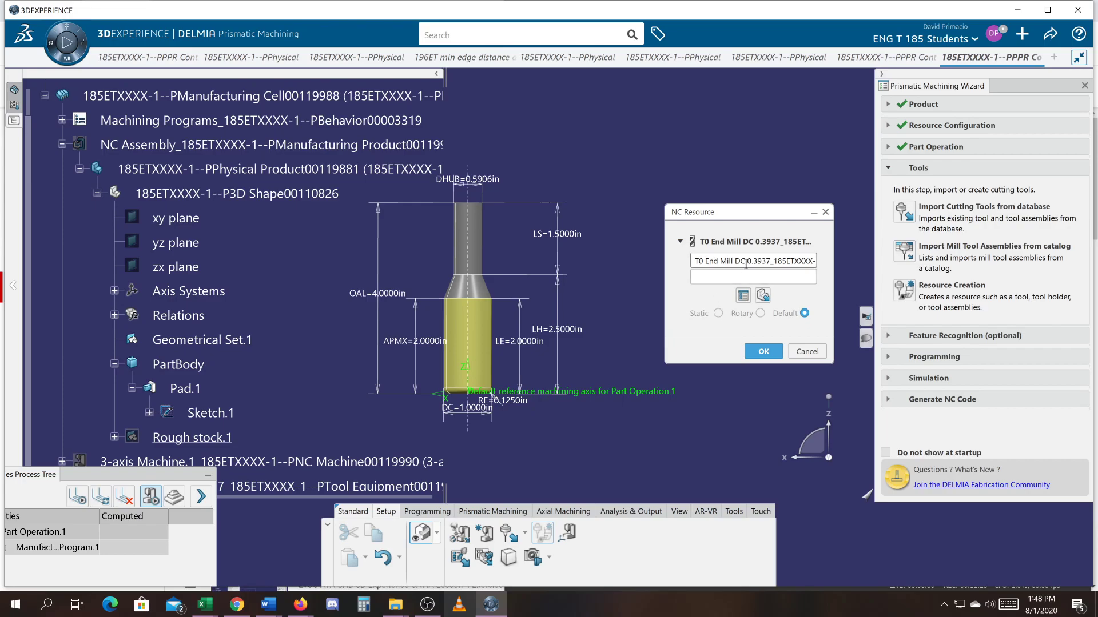
Step: Rename the end mill resource "T0 End Mill DC 1.00 Cutter" and accept its definition
{"action": "left_click_drag", "start_coordinate": [694, 260], "coordinate": [827, 263]}
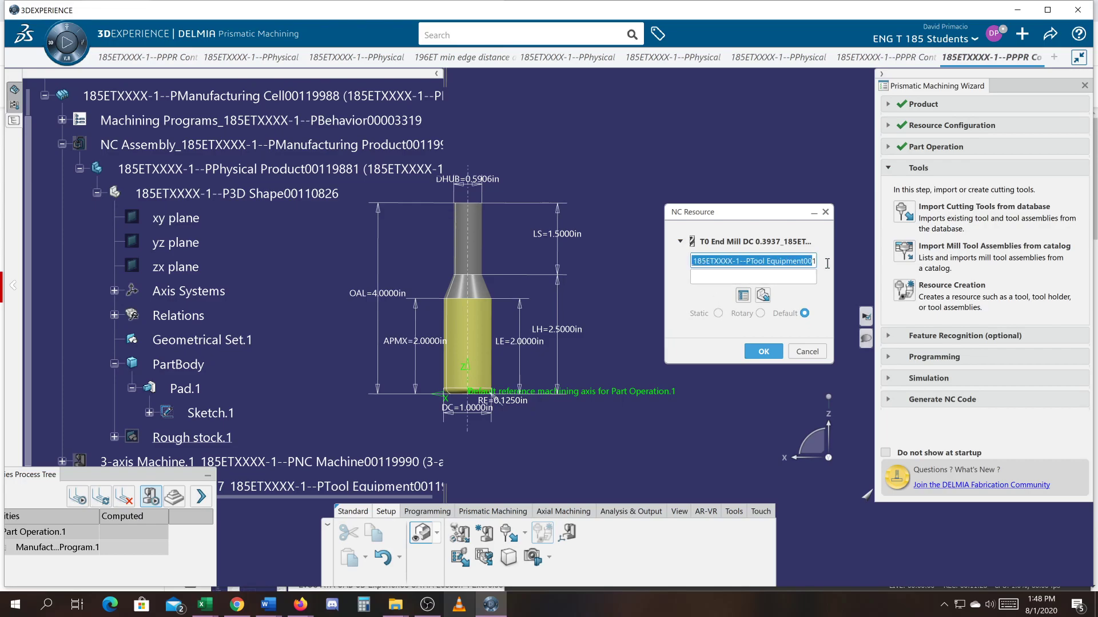
{"action": "left_click", "coordinate": [795, 264]}
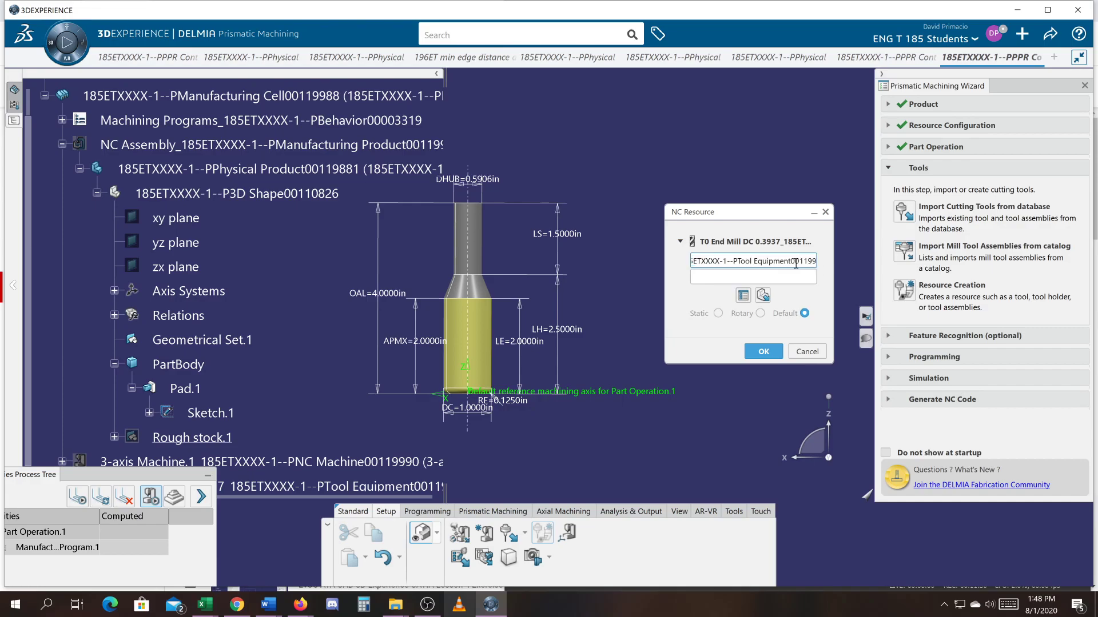
{"action": "left_click_drag", "start_coordinate": [703, 262], "coordinate": [612, 262]}
{"action": "left_click", "coordinate": [710, 264]}
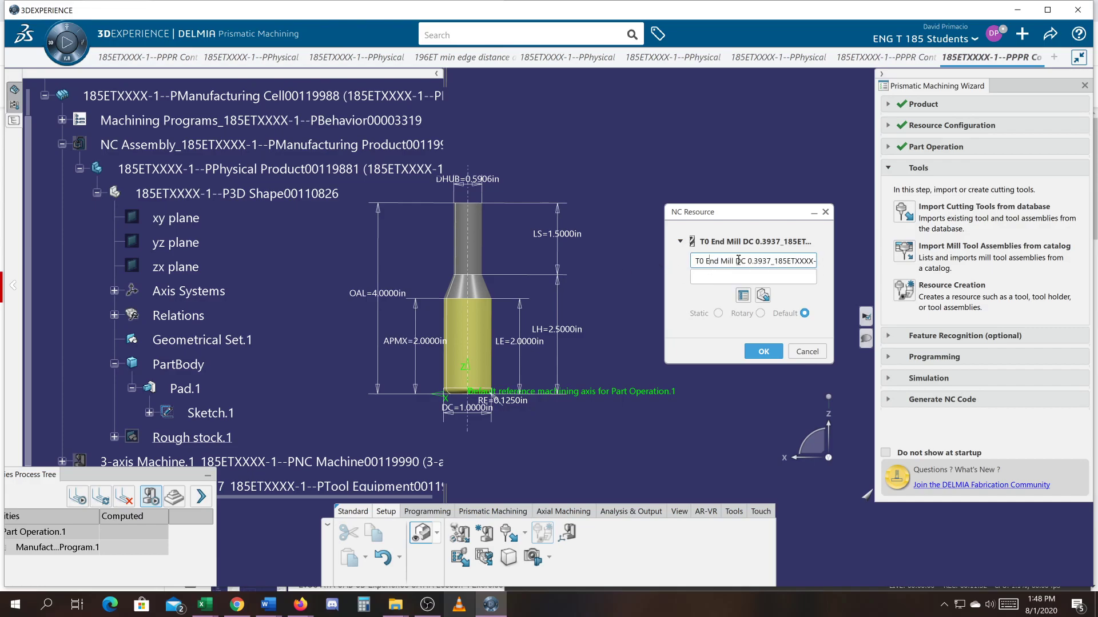
{"action": "left_click_drag", "start_coordinate": [748, 261], "coordinate": [1001, 261]}
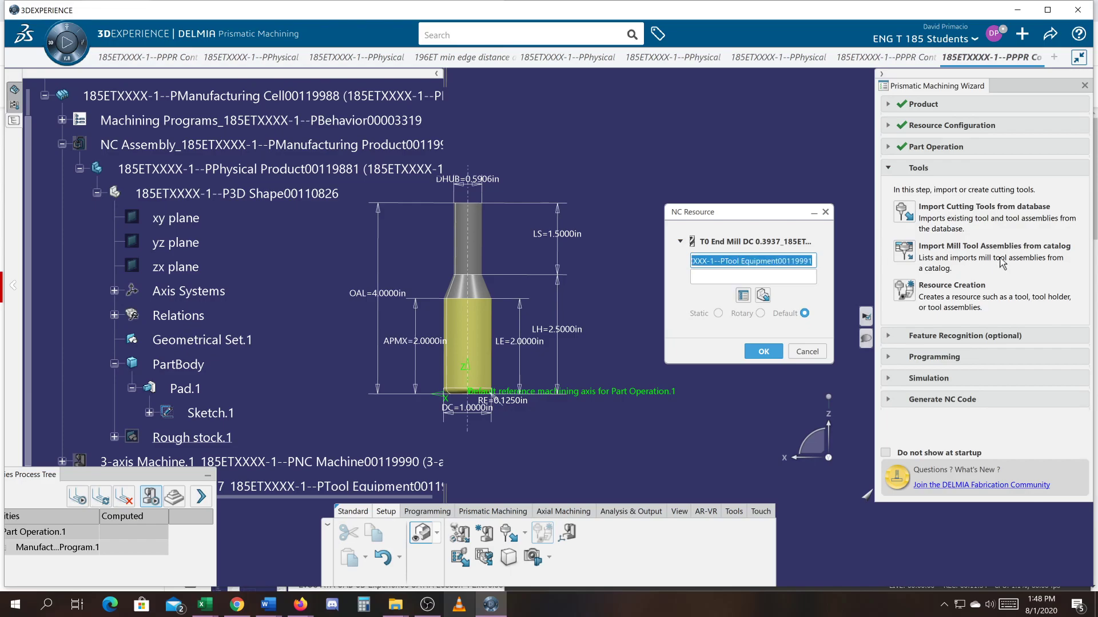
{"action": "type", "text": "1.00 Cutter"}
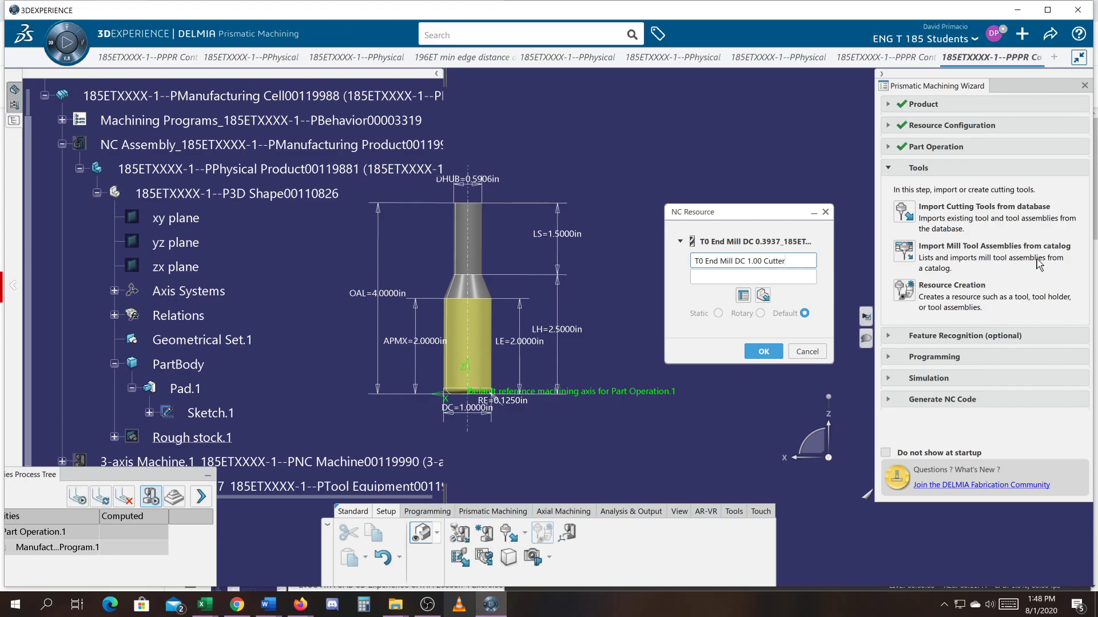
{"action": "left_click", "coordinate": [764, 351]}
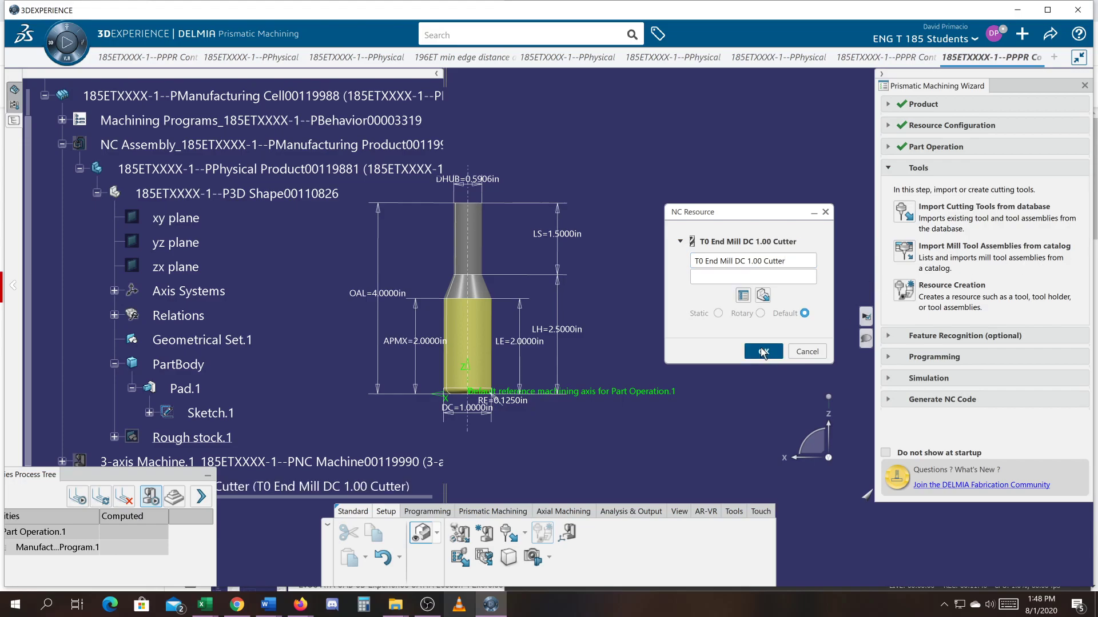
Step: Move the Activities Process Tree out of the way of the specification tree and close the Resource Creation window
{"action": "left_click_drag", "start_coordinate": [33, 480], "coordinate": [41, 520]}
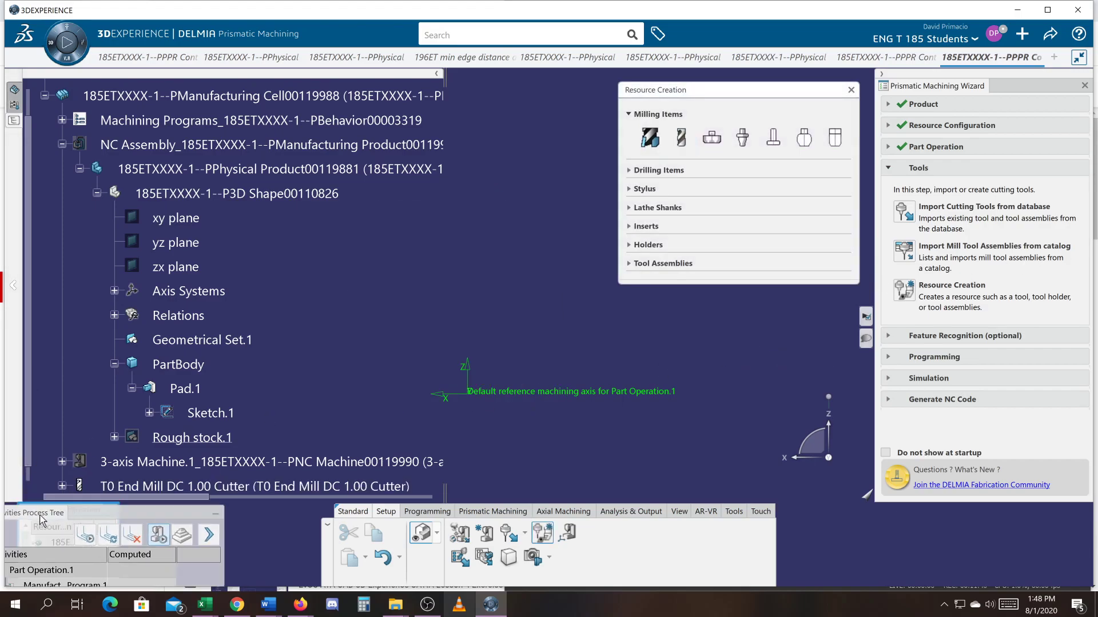
{"action": "scroll", "coordinate": [28, 477], "scroll_direction": "down", "scroll_amount": 1}
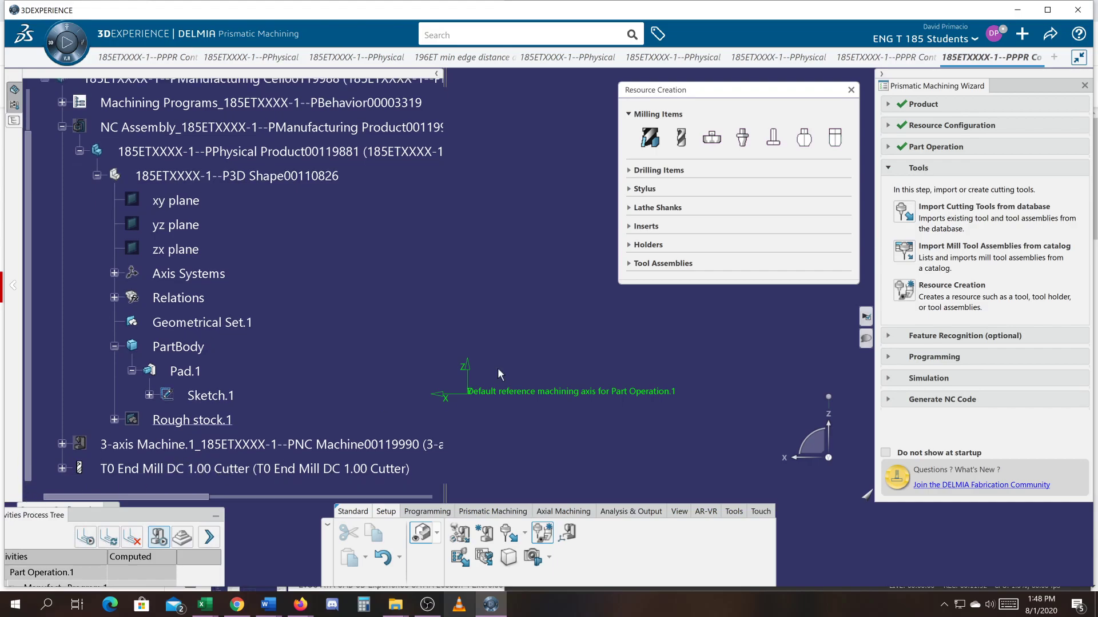
{"action": "left_click", "coordinate": [851, 89]}
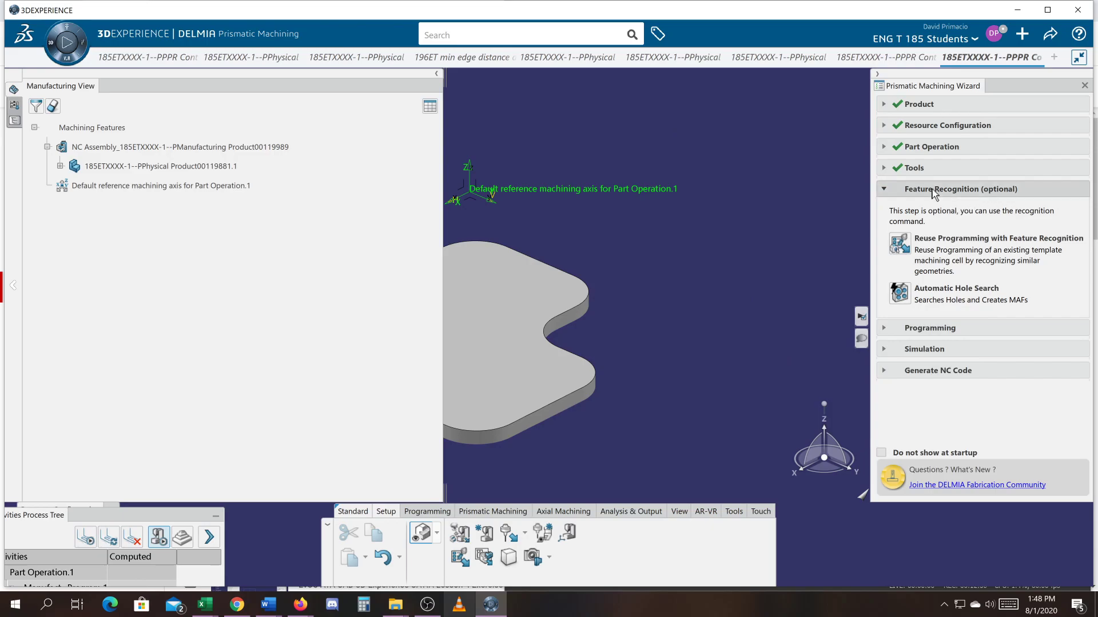
Step: Advance the machining wizard past optional feature recognition to Programming and bring up the prismatic machining operations
{"action": "left_click", "coordinate": [883, 192]}
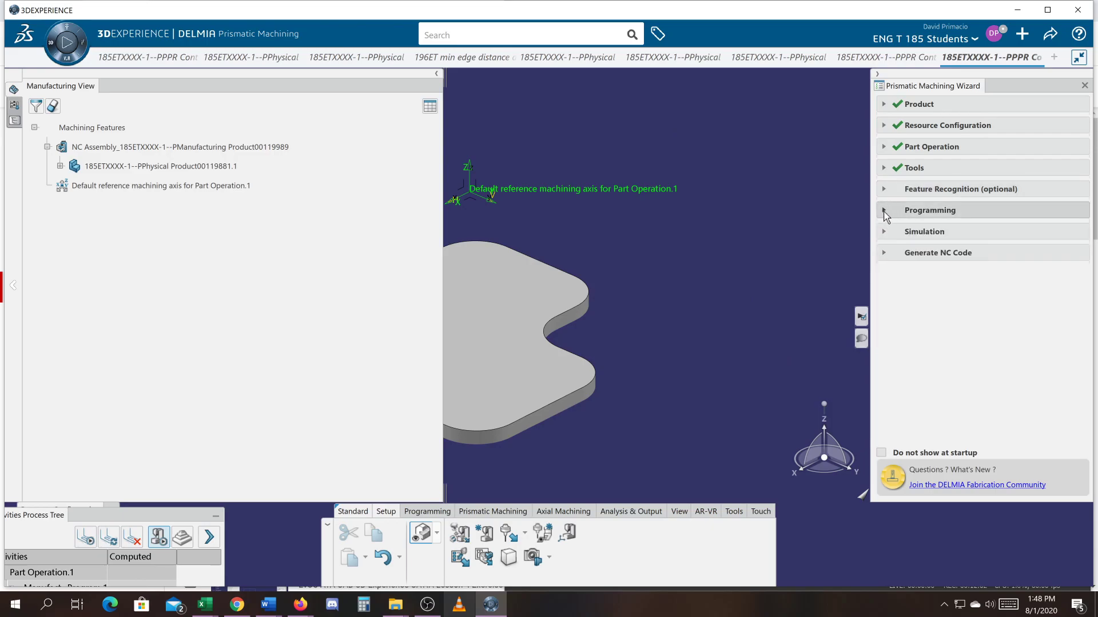
{"action": "left_click", "coordinate": [885, 212]}
{"action": "left_click", "coordinate": [903, 334]}
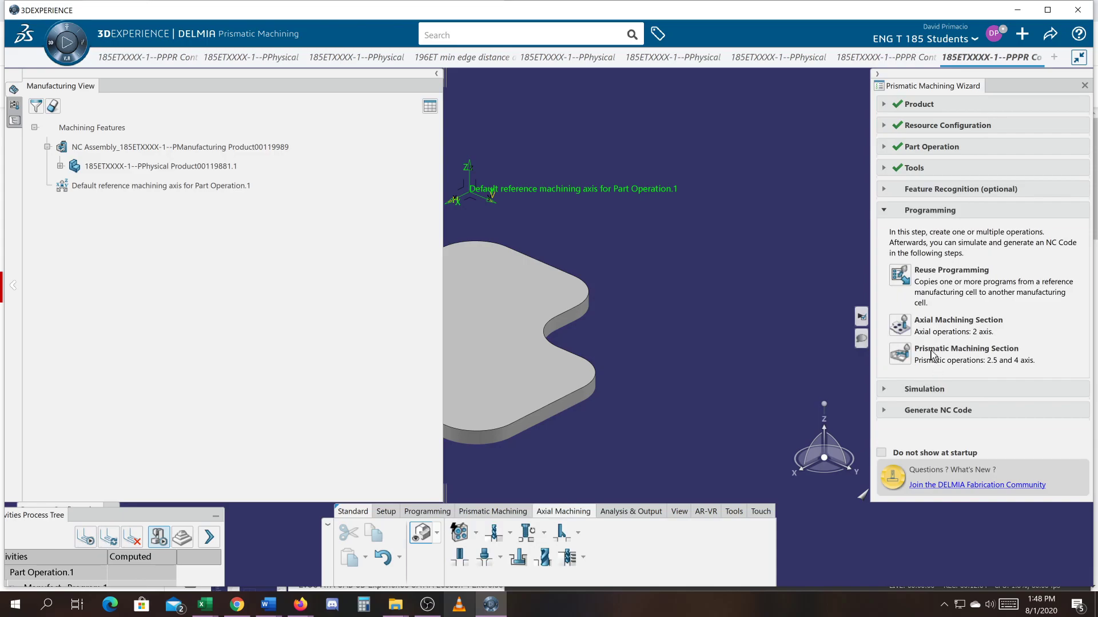
{"action": "left_click", "coordinate": [966, 351]}
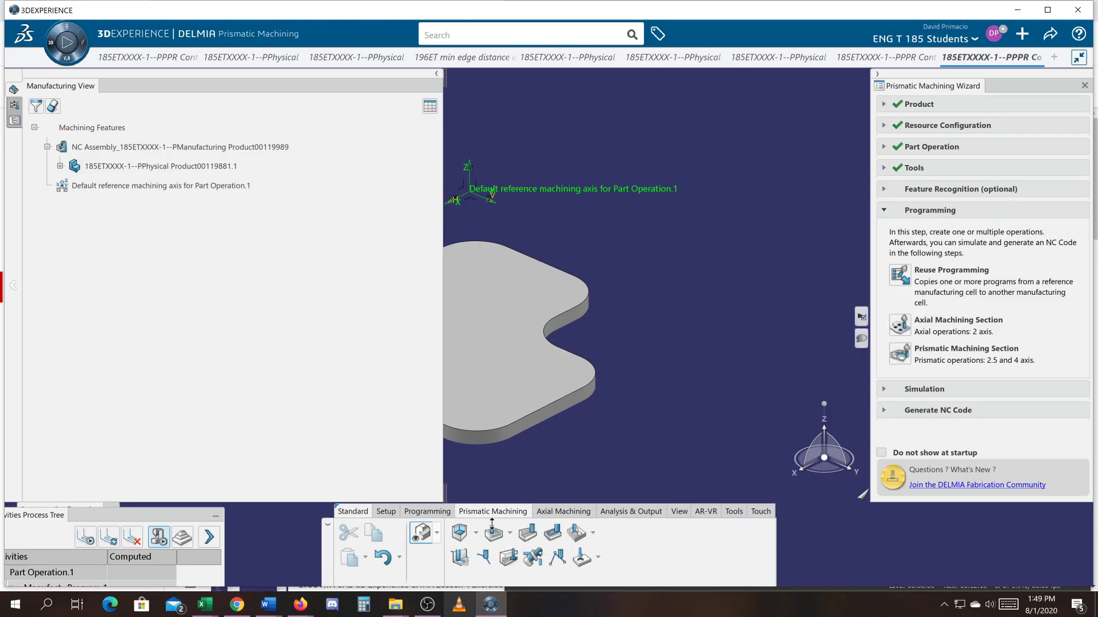
Step: Start the Profile Contouring command and dock the Manufacturing View beside the specification tree, with the machining wizard uncovered
{"action": "left_click", "coordinate": [523, 541]}
{"action": "left_click_drag", "start_coordinate": [356, 96], "coordinate": [176, 515]}
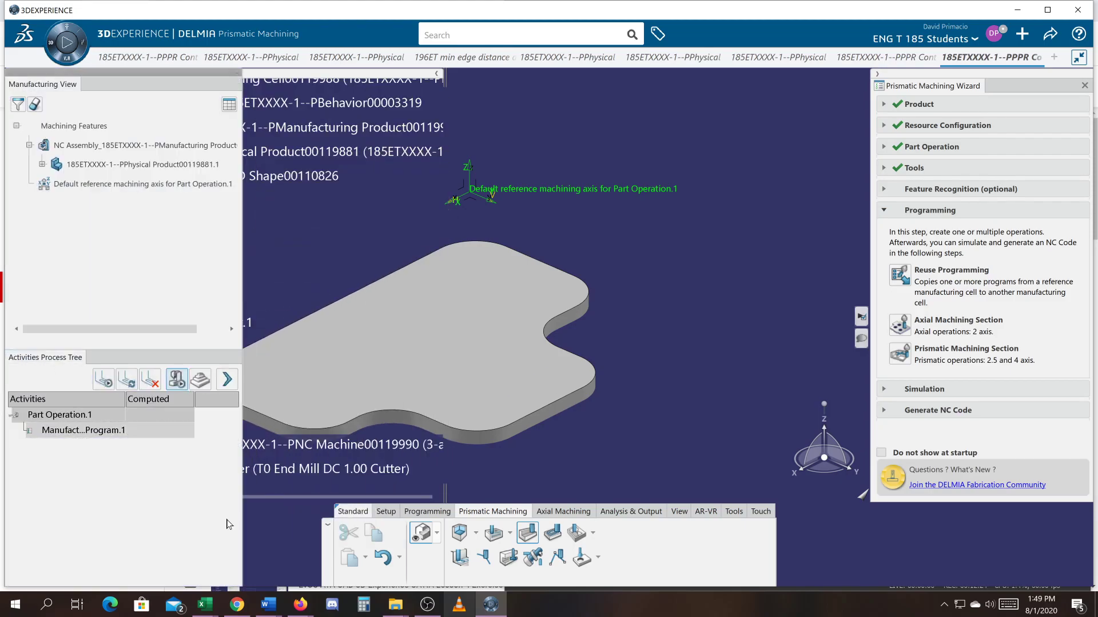
{"action": "left_click_drag", "start_coordinate": [115, 77], "coordinate": [1032, 457]}
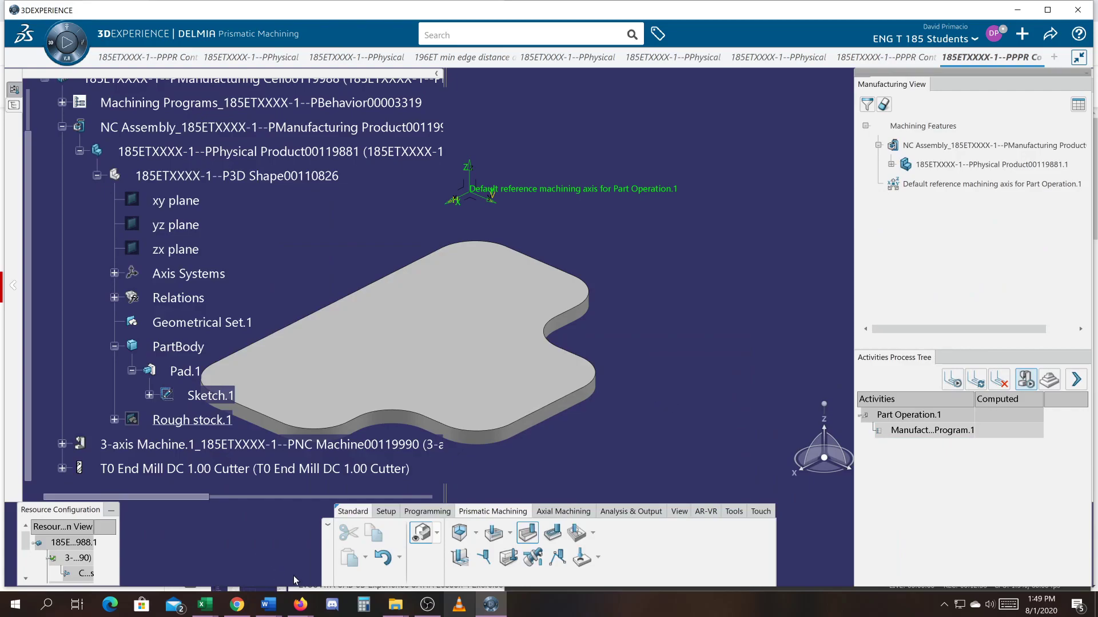
{"action": "left_click", "coordinate": [527, 533]}
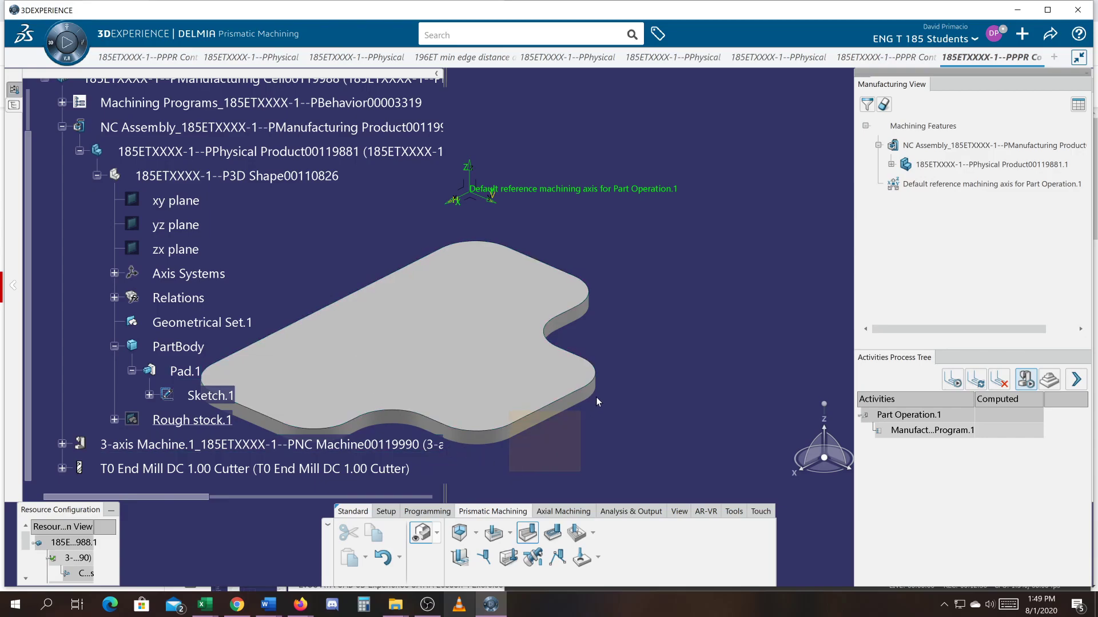
{"action": "middle_click_drag", "start_coordinate": [570, 443], "coordinate": [658, 401]}
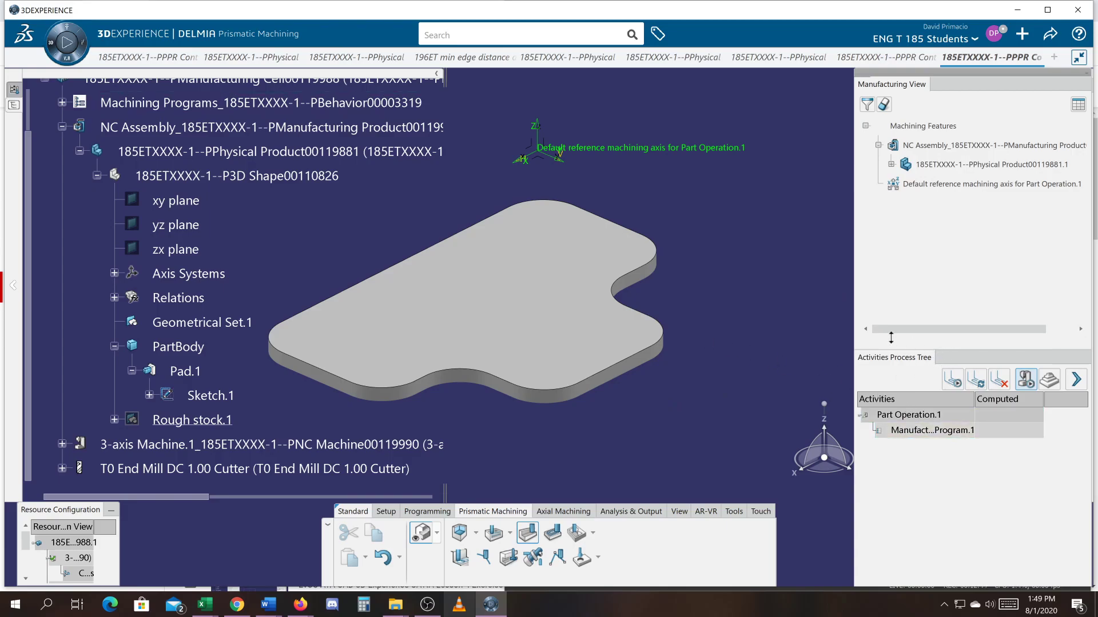
{"action": "left_click", "coordinate": [972, 74]}
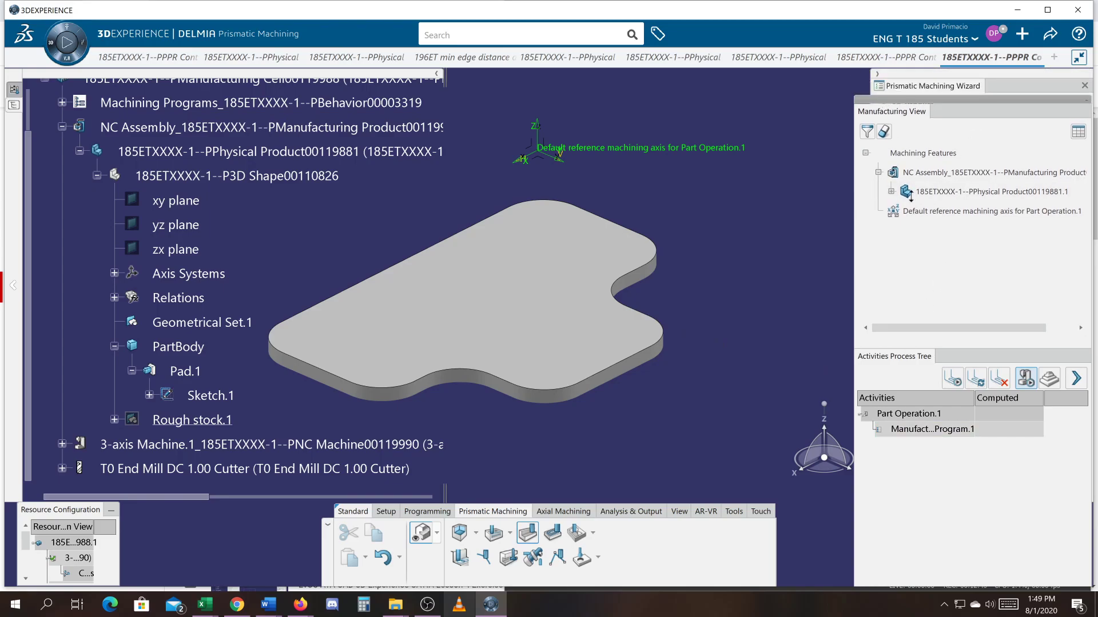
{"action": "left_click_drag", "start_coordinate": [984, 108], "coordinate": [151, 124]}
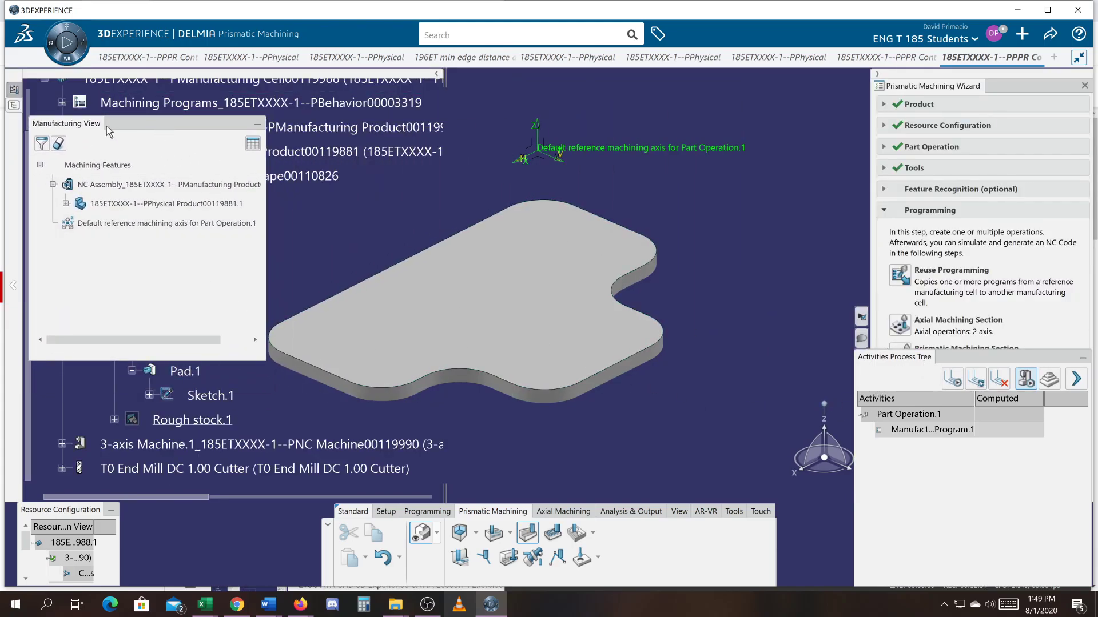
{"action": "left_click_drag", "start_coordinate": [128, 133], "coordinate": [15, 138]}
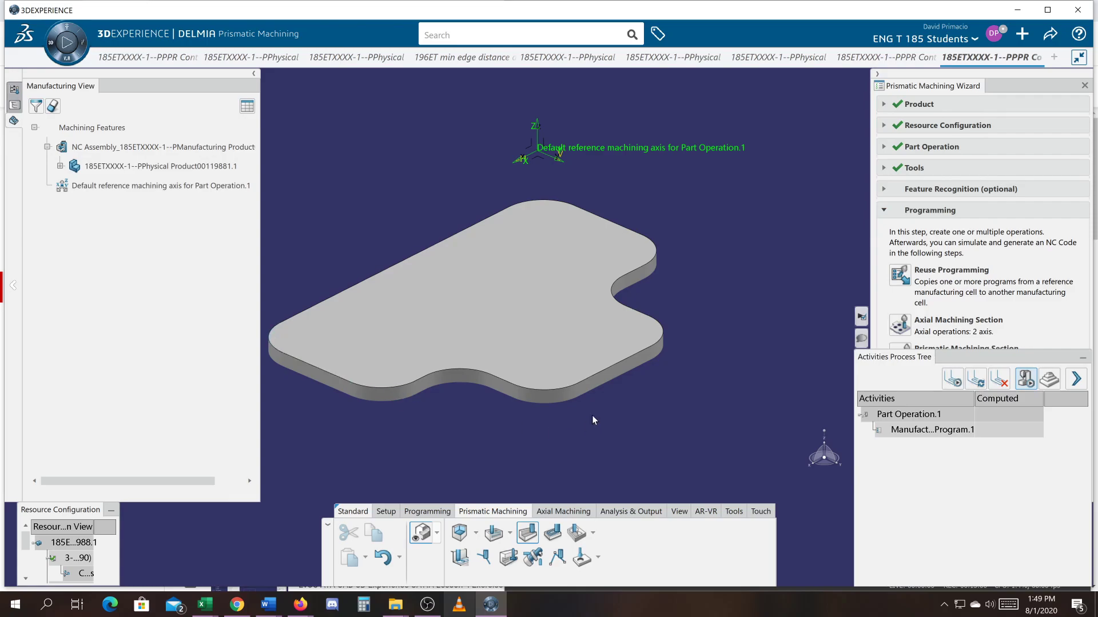
Step: Dock the Activities Process Tree with the Manufacturing View and insert the Profile Contouring operation under the manufacturing program
{"action": "left_click_drag", "start_coordinate": [944, 358], "coordinate": [40, 211]}
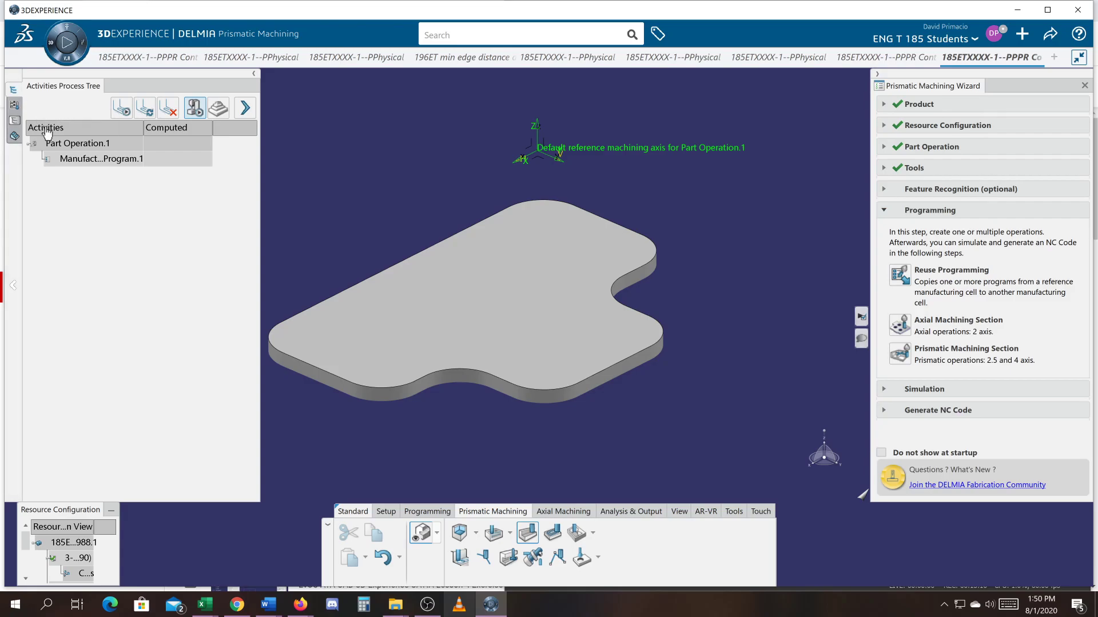
{"action": "left_click", "coordinate": [92, 162]}
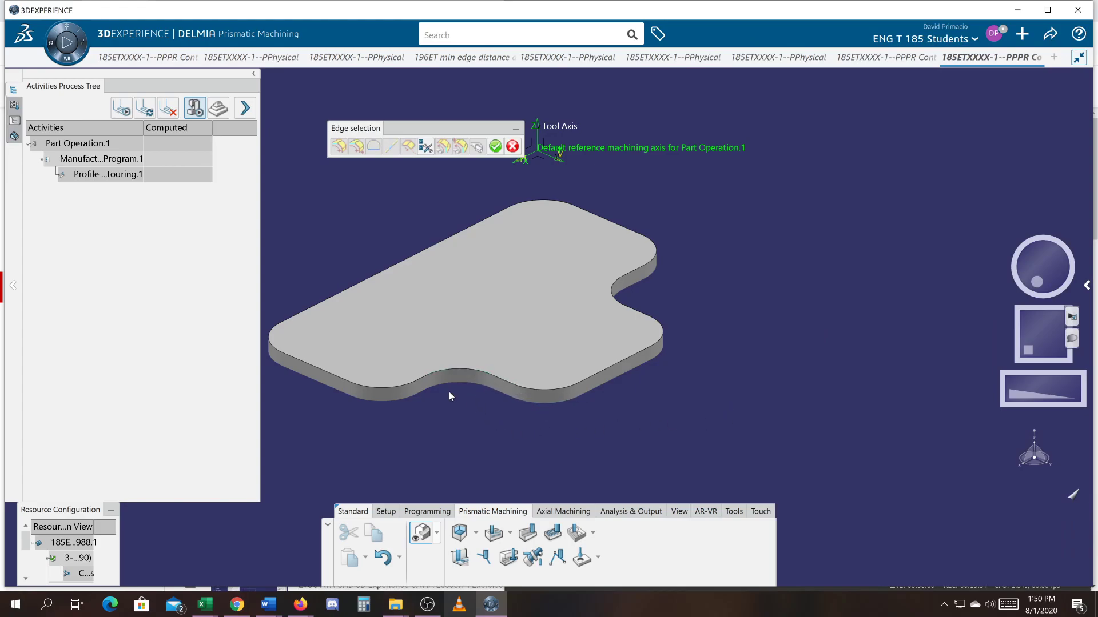
Step: Pick the plate's lower front edges one after another, from the straight edge through the adjoining curves, as the contouring guide
{"action": "left_click", "coordinate": [336, 392]}
{"action": "middle_click_drag", "start_coordinate": [468, 441], "coordinate": [516, 388]}
{"action": "middle_click_drag", "start_coordinate": [525, 430], "coordinate": [611, 429]}
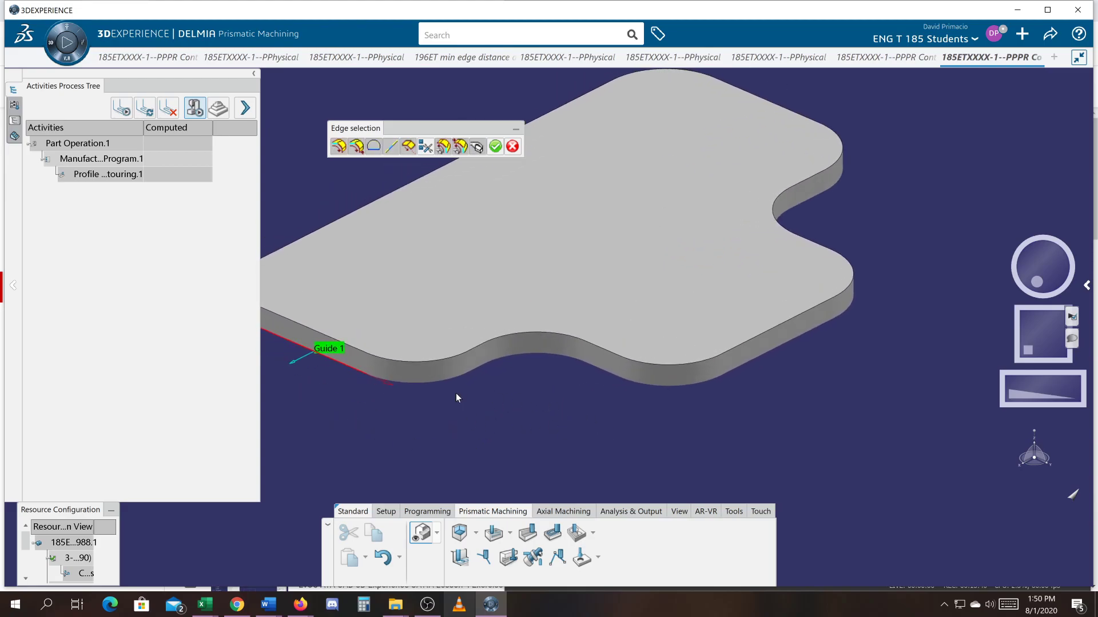
{"action": "left_click", "coordinate": [440, 383]}
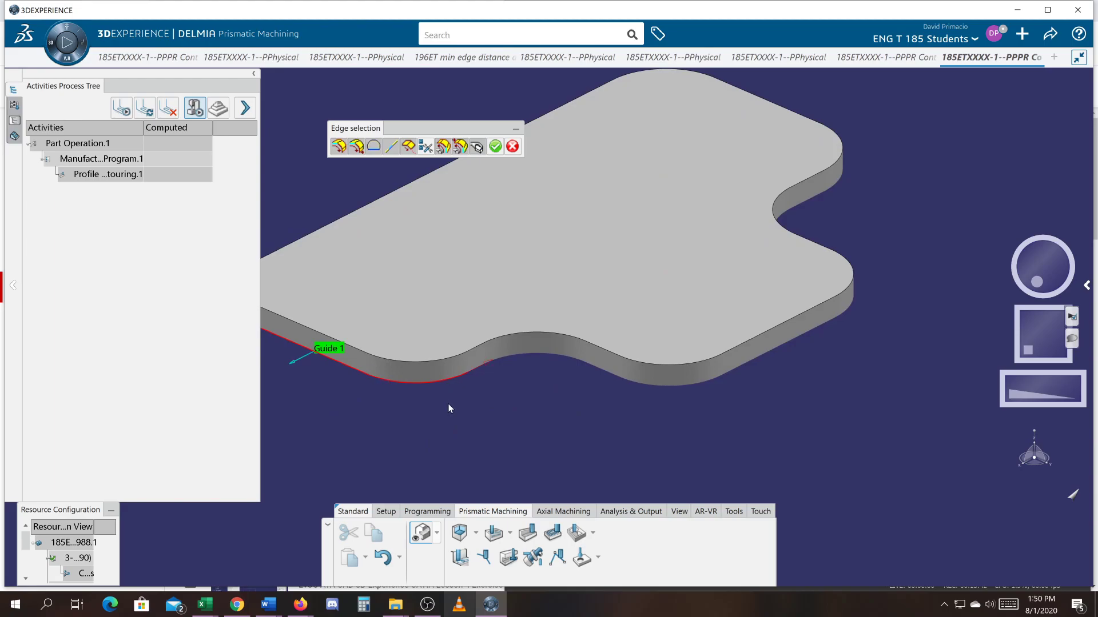
{"action": "left_click", "coordinate": [513, 364]}
{"action": "middle_click_drag", "start_coordinate": [531, 427], "coordinate": [716, 456]}
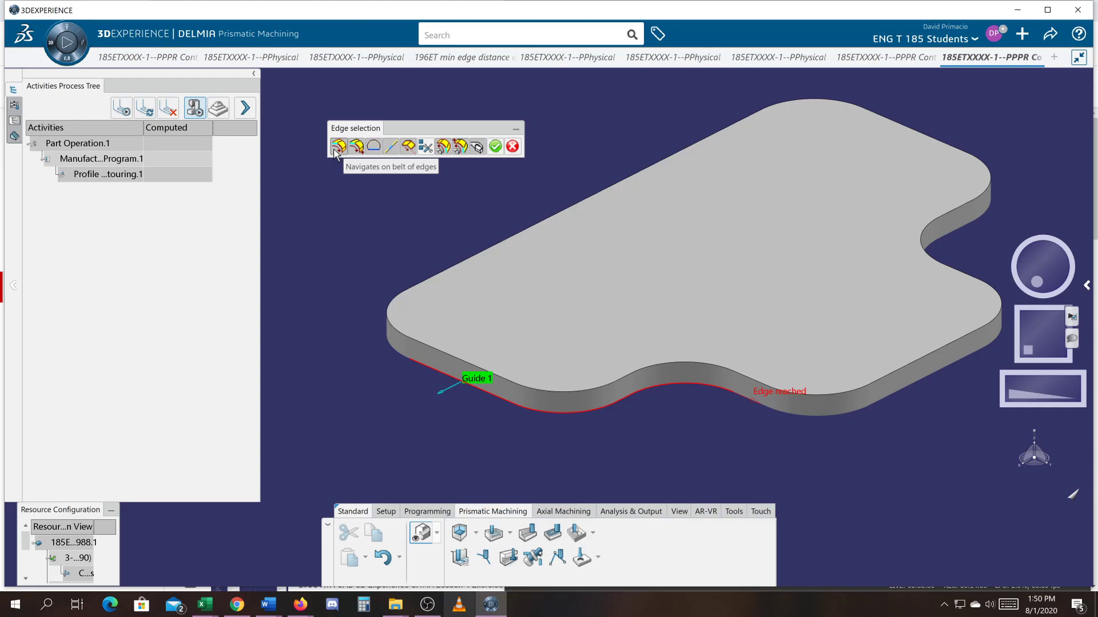
Step: Extend the guide around the plate's whole lower perimeter into a closed contour with belt-of-edges navigation, and accept the edge selection
{"action": "key", "text": "ctrl"}
{"action": "key", "text": "ctrl"}
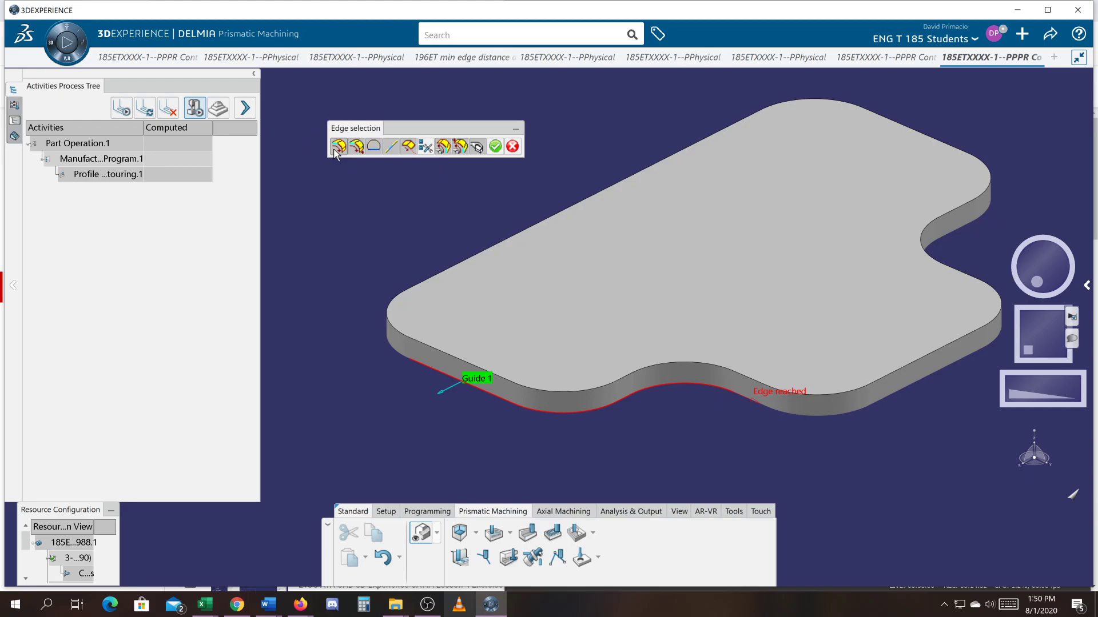
{"action": "left_click", "coordinate": [335, 150]}
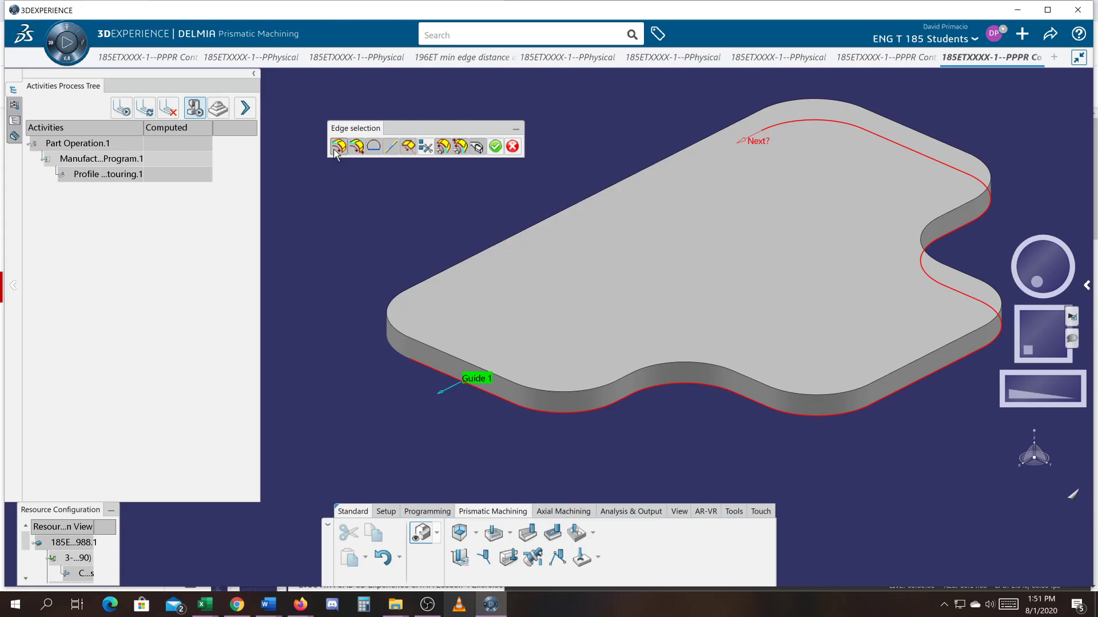
{"action": "left_click", "coordinate": [336, 150]}
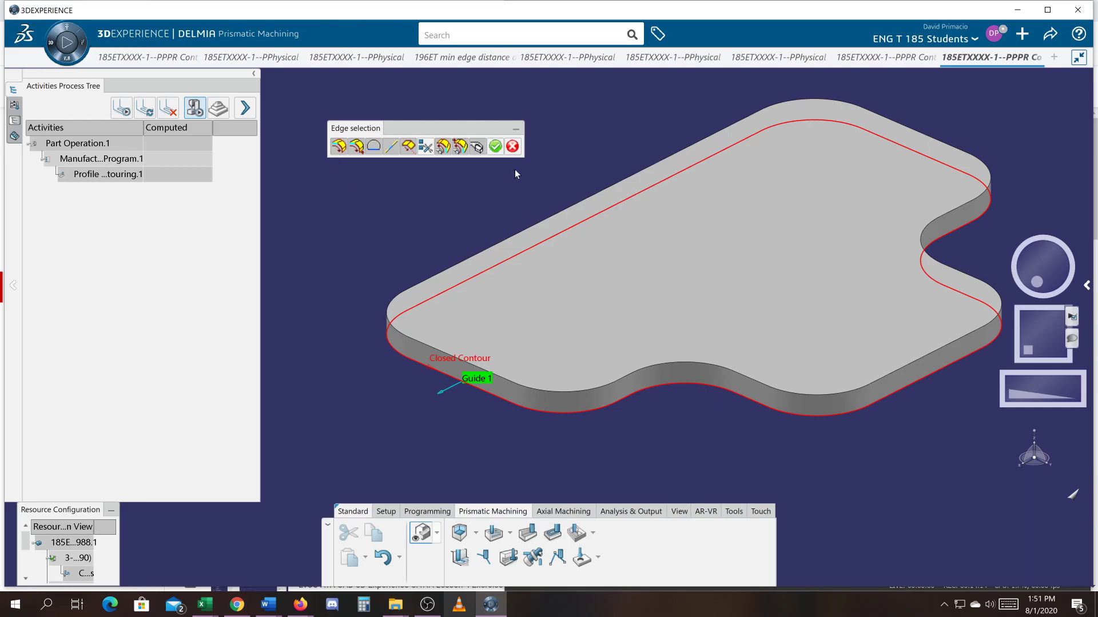
{"action": "left_click", "coordinate": [496, 147]}
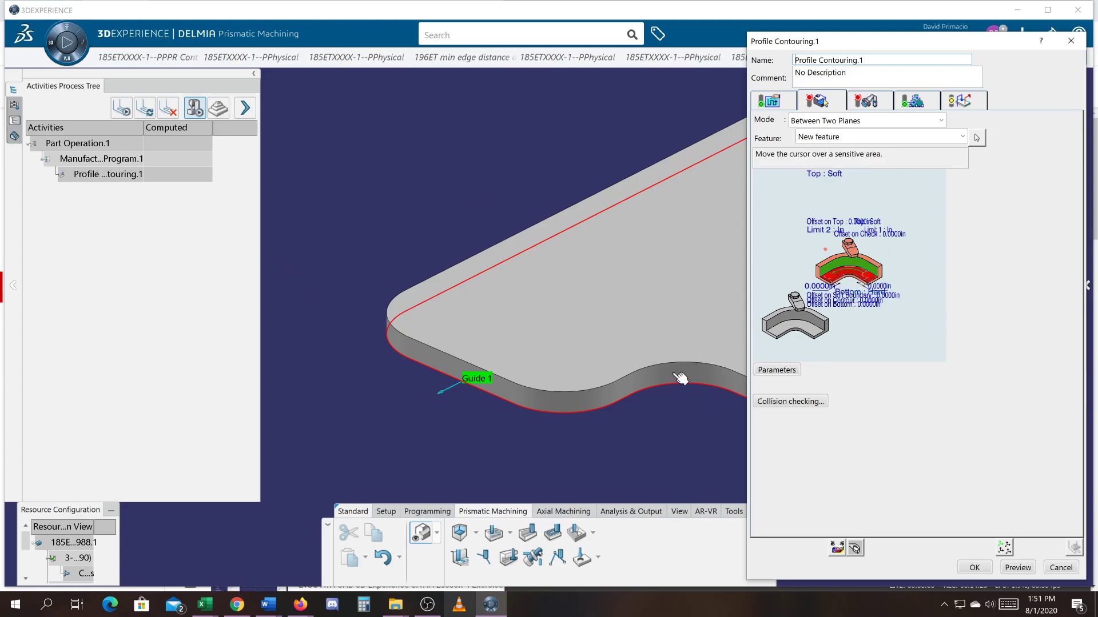
Step: Assign the plate's upper planar face as the top plane of the profile contouring operation
{"action": "key", "text": "Up"}
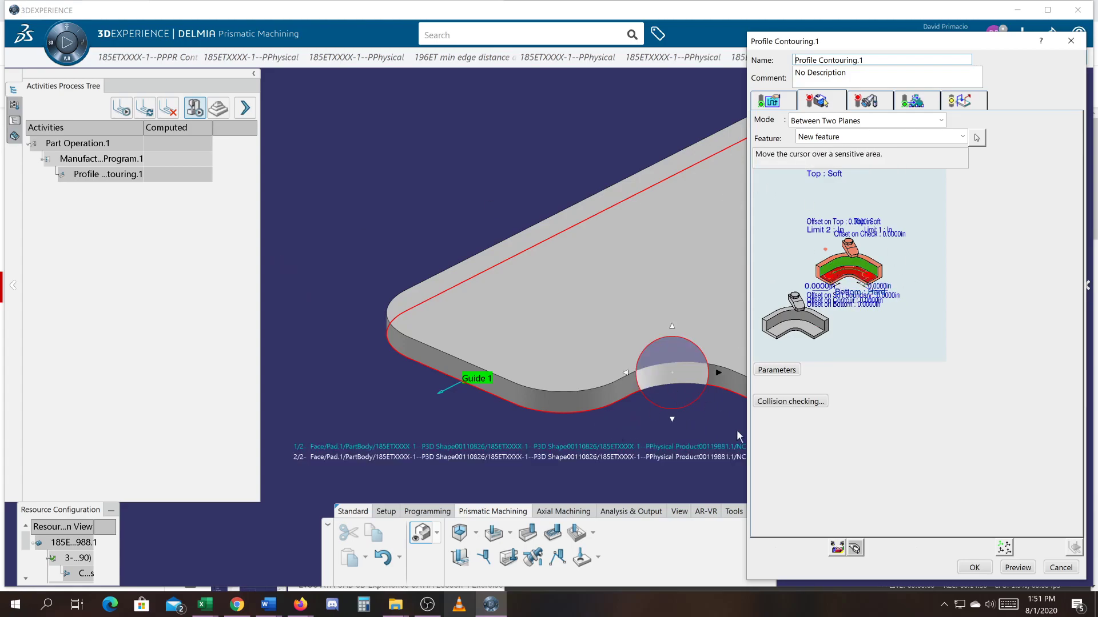
{"action": "middle_click_drag", "start_coordinate": [576, 444], "coordinate": [455, 460]}
{"action": "middle_click_drag", "start_coordinate": [598, 461], "coordinate": [572, 497]}
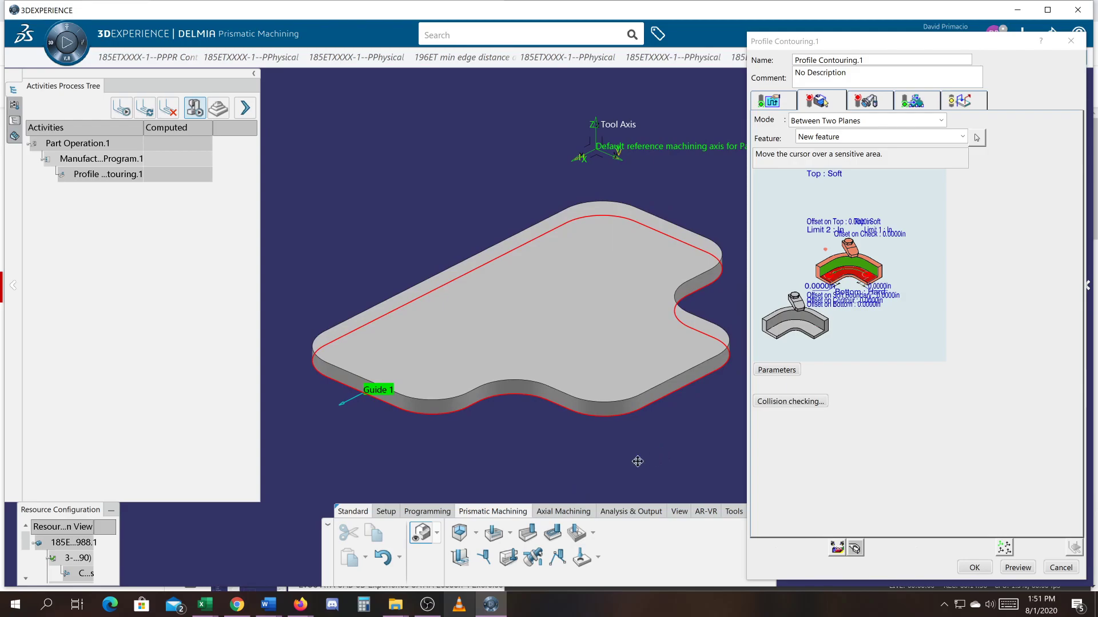
{"action": "scroll", "coordinate": [643, 440], "scroll_direction": "up", "scroll_amount": 5}
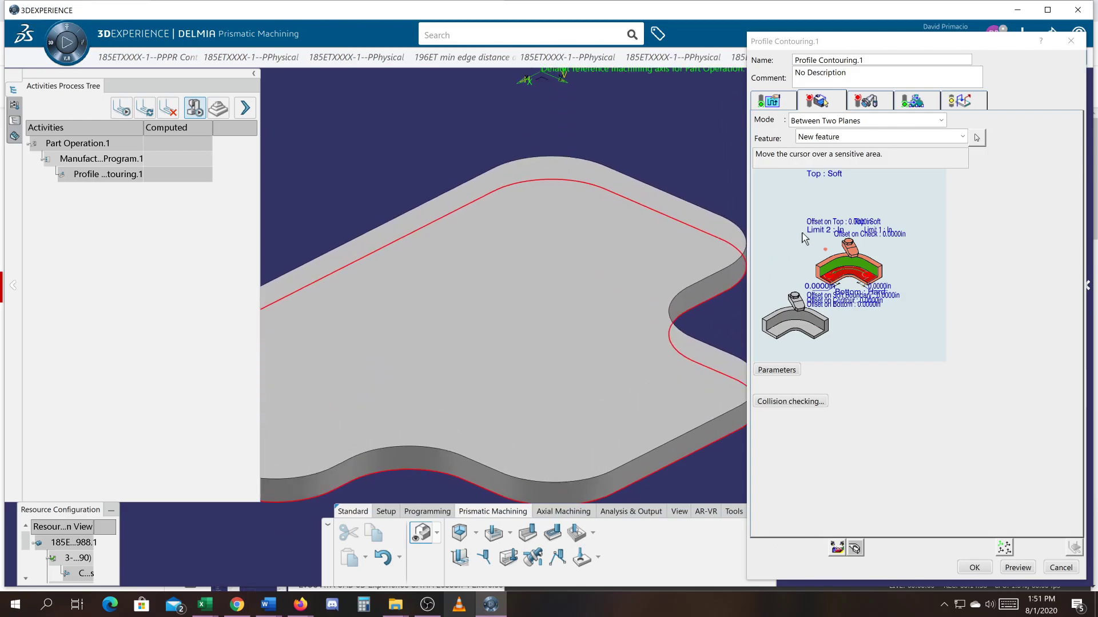
{"action": "left_click", "coordinate": [875, 266]}
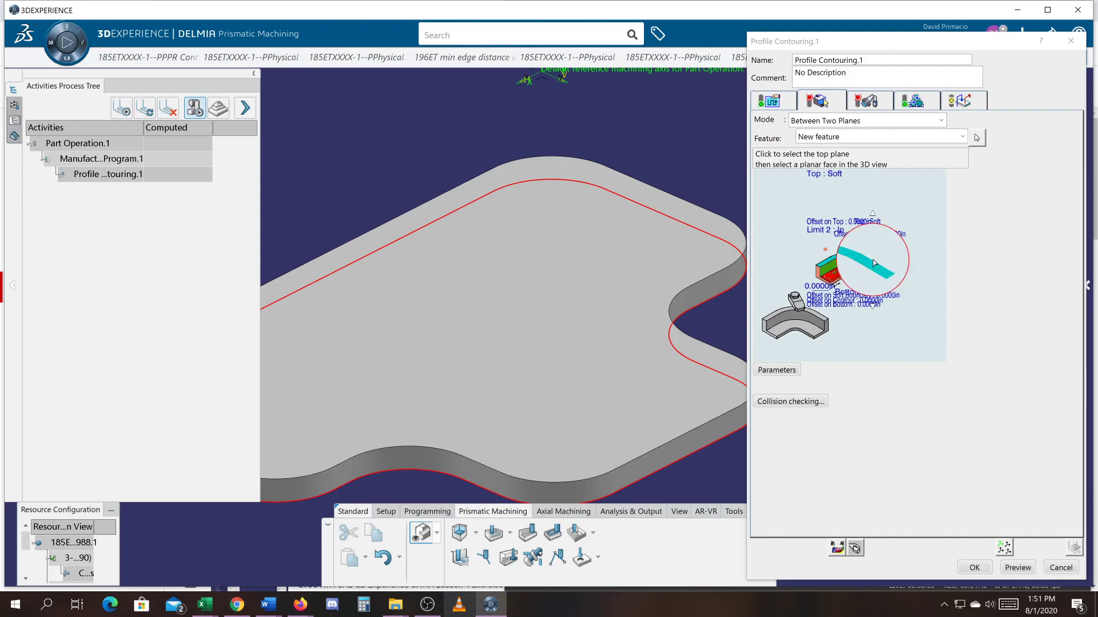
{"action": "left_click", "coordinate": [615, 252]}
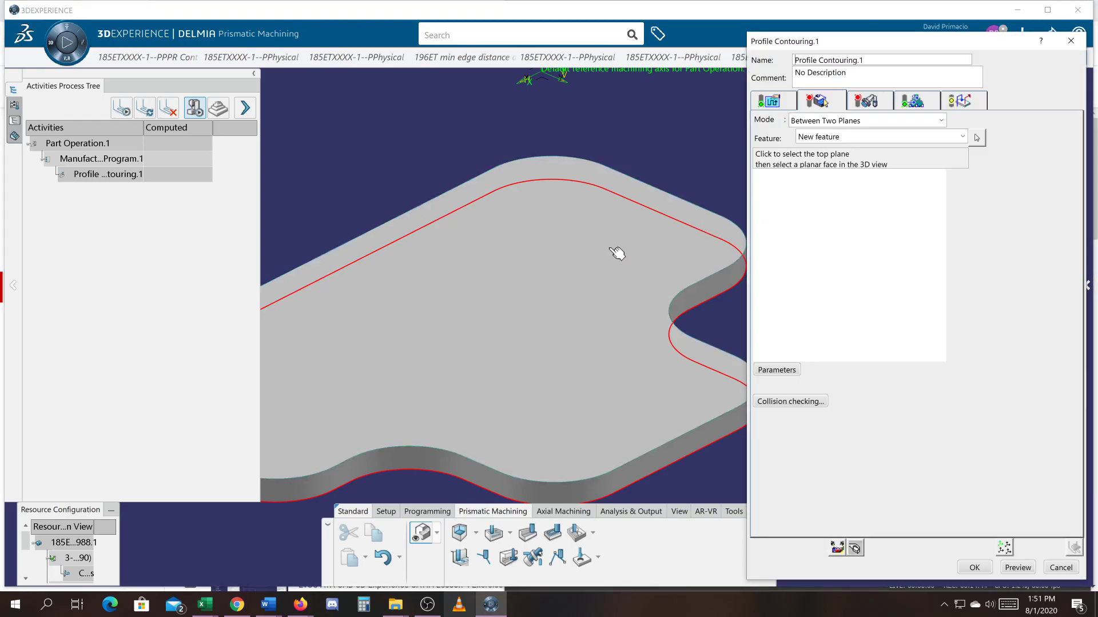
{"action": "mouse_move", "coordinate": [609, 248]}
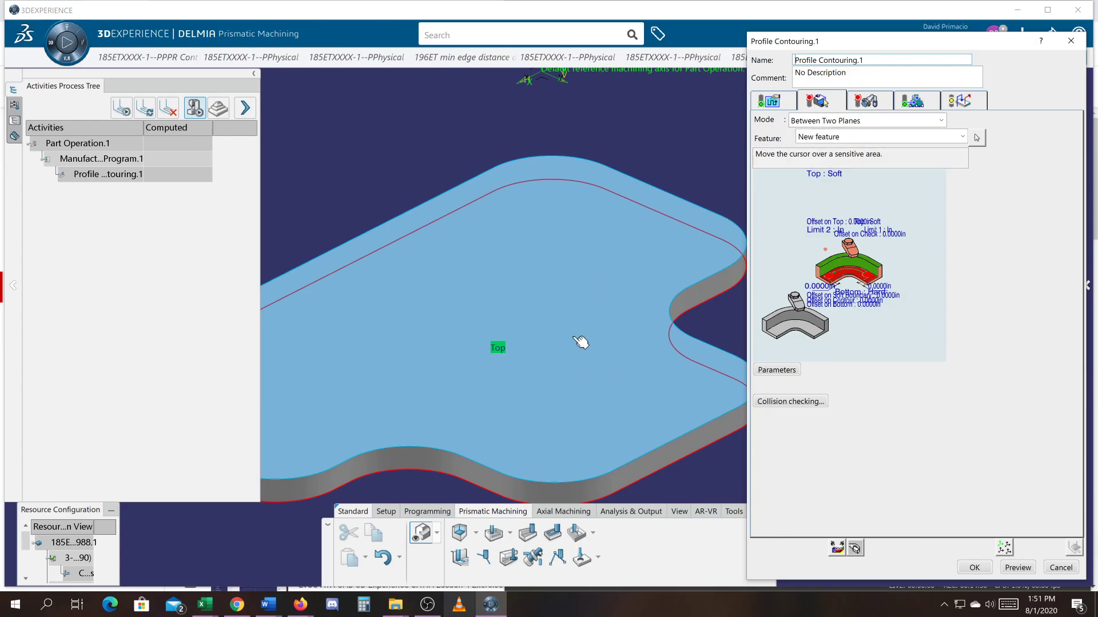
Step: Assign the plate's underside face as the bottom of the profile contouring operation
{"action": "left_click", "coordinate": [850, 280]}
{"action": "middle_click_drag", "start_coordinate": [453, 493], "coordinate": [543, 262]}
{"action": "left_click", "coordinate": [416, 288]}
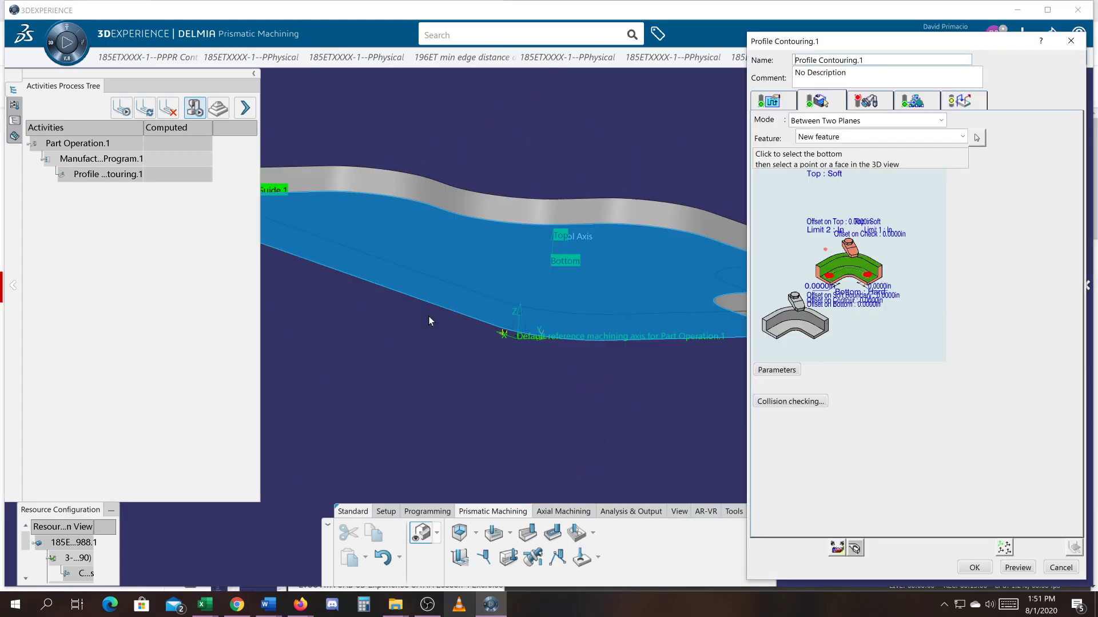
{"action": "middle_click_drag", "start_coordinate": [465, 332], "coordinate": [461, 469]}
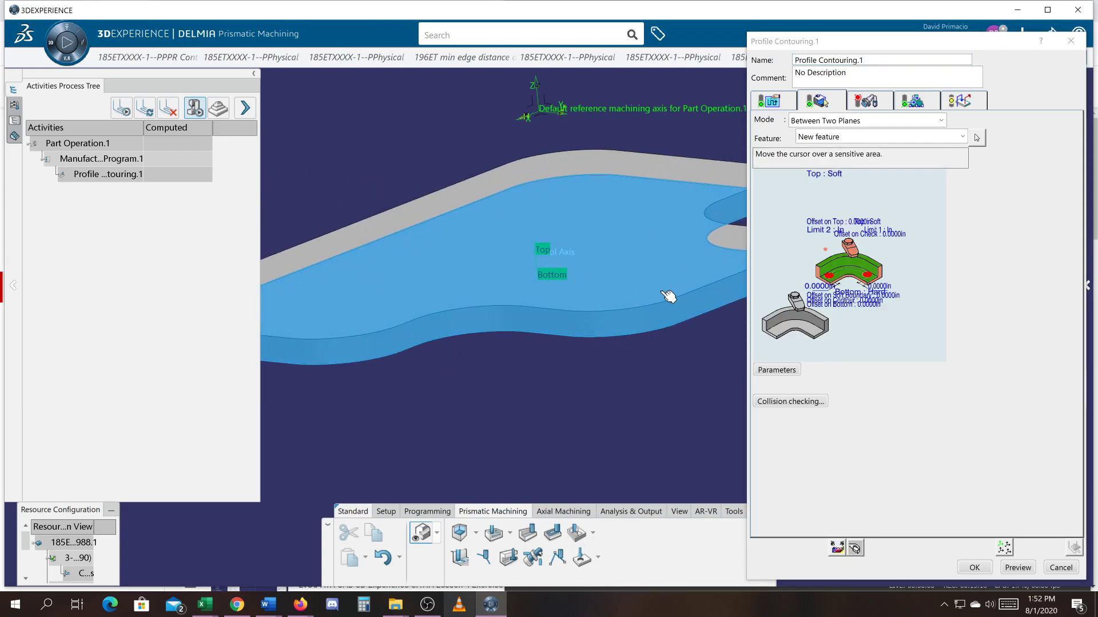
{"action": "middle_click_drag", "start_coordinate": [660, 366], "coordinate": [629, 425]}
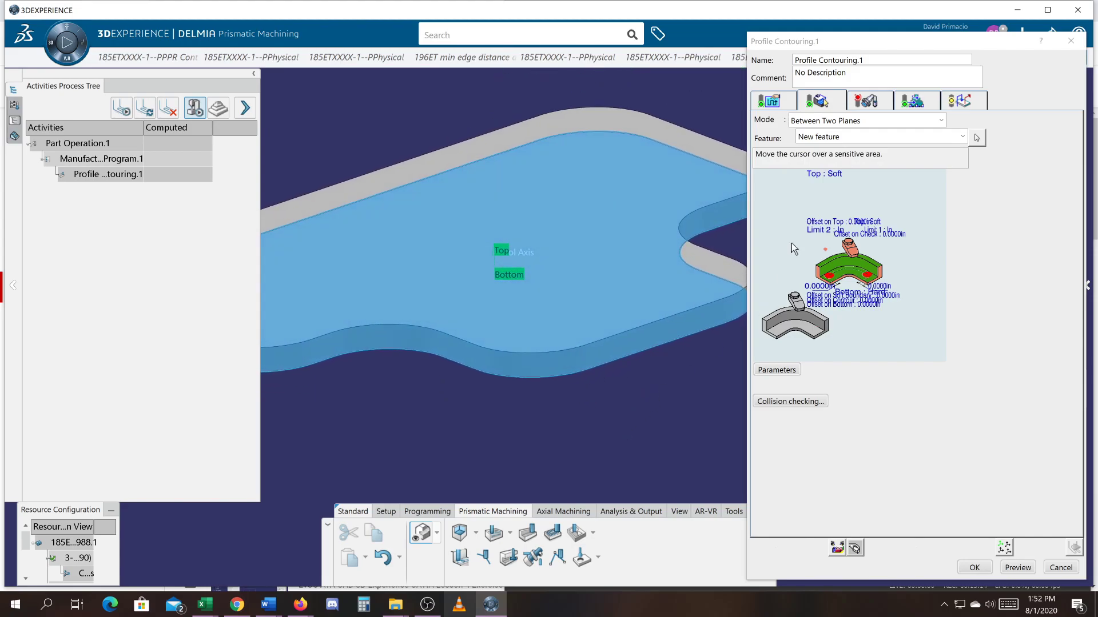
Step: Assign the existing T0 End Mill DC 1.00 Cutter as the tool for the profile contouring operation
{"action": "left_click", "coordinate": [859, 105]}
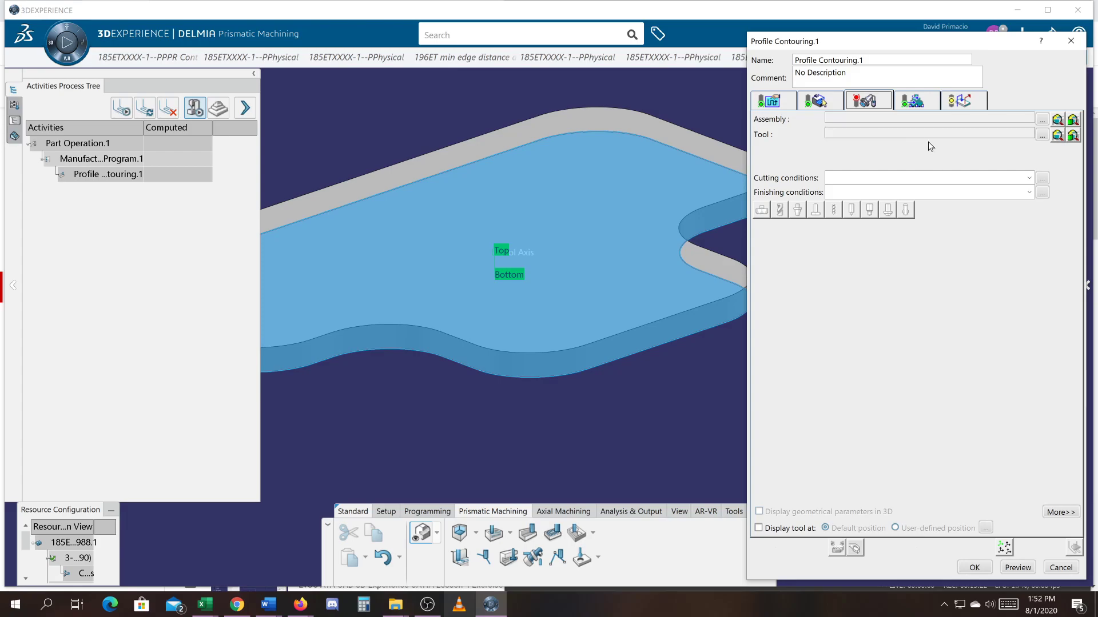
{"action": "left_click", "coordinate": [1041, 135]}
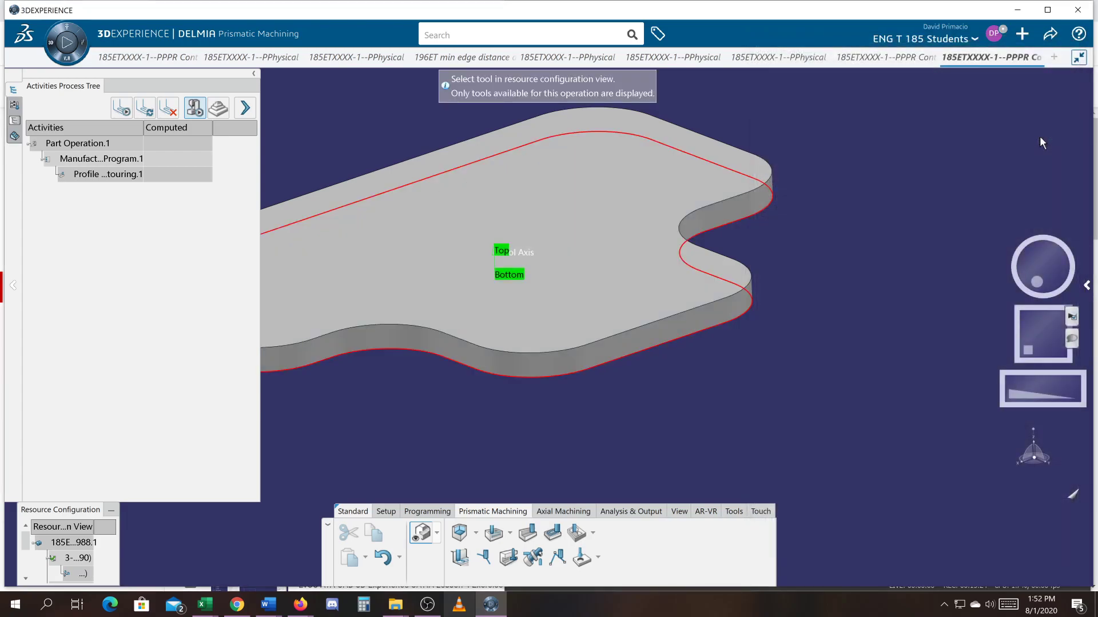
{"action": "left_click", "coordinate": [14, 121]}
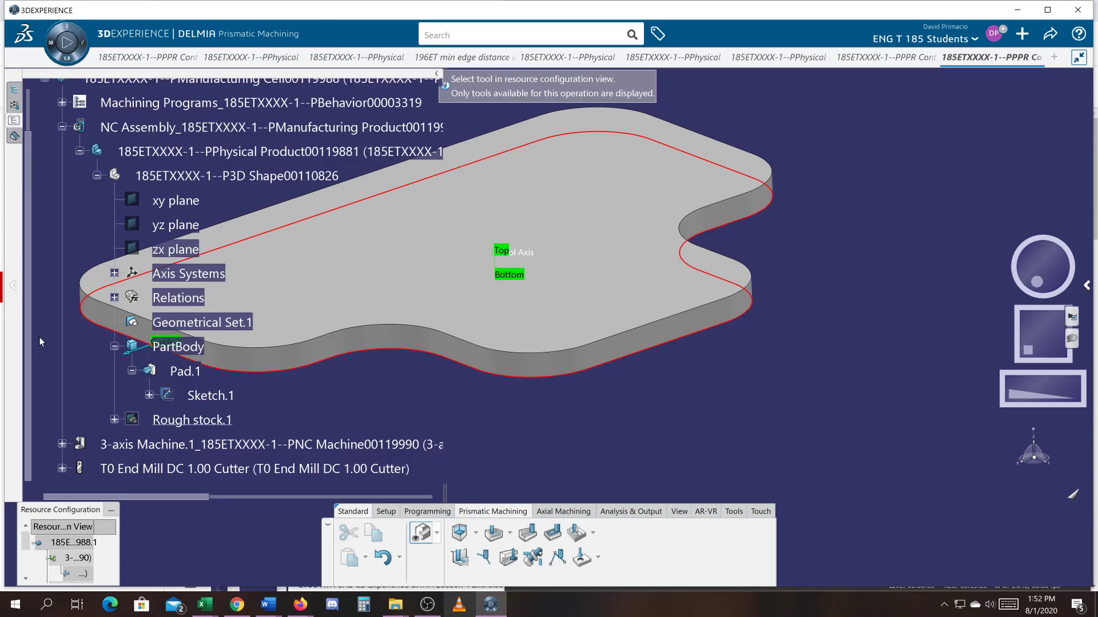
{"action": "left_click", "coordinate": [215, 475]}
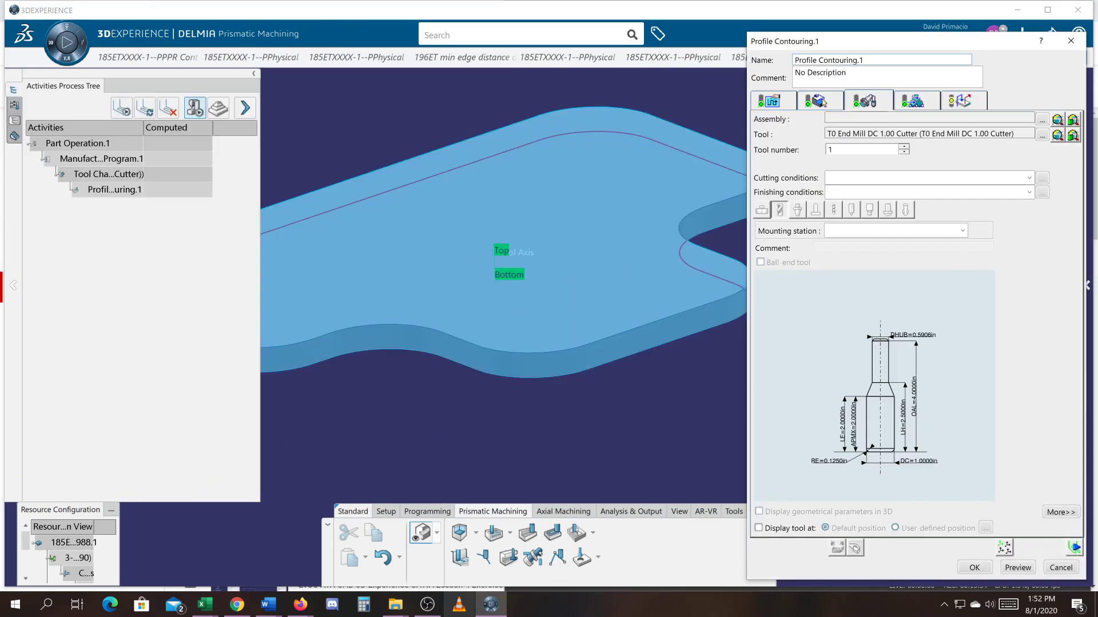
Step: Review the tool, the feeds and speeds, and the macro settings of the profile contouring operation
{"action": "left_click_drag", "start_coordinate": [1023, 134], "coordinate": [808, 137]}
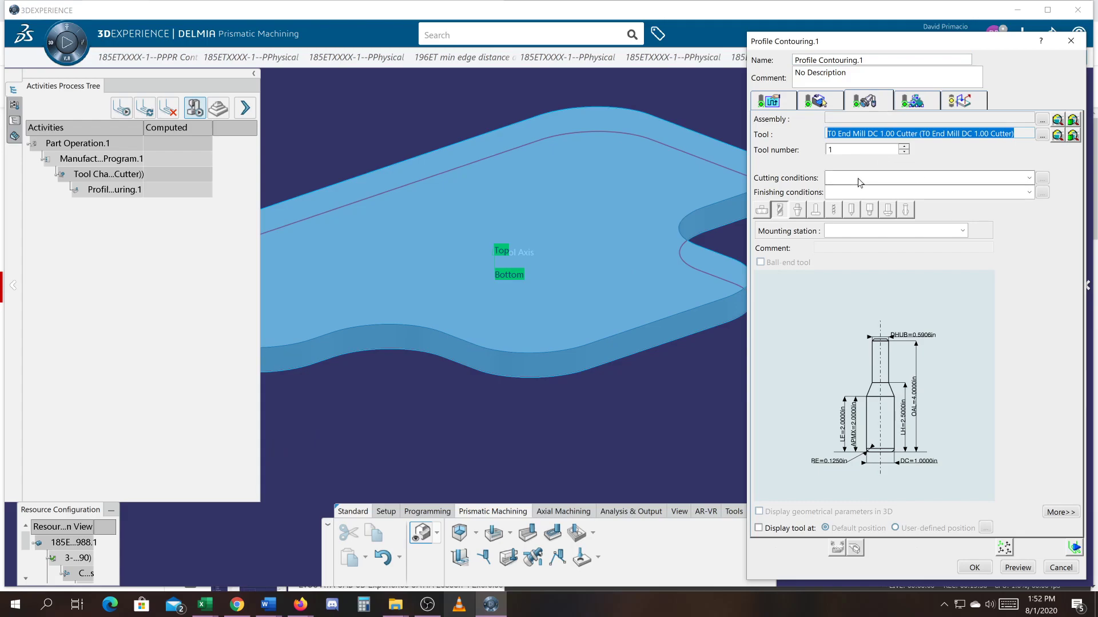
{"action": "left_click", "coordinate": [914, 102]}
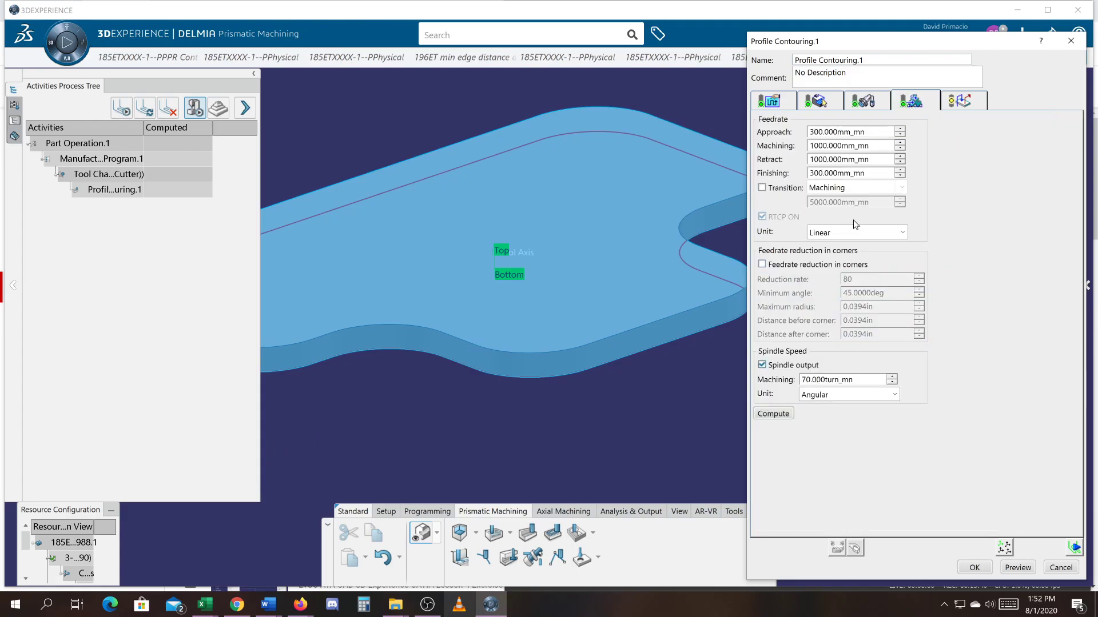
{"action": "left_click", "coordinate": [957, 102]}
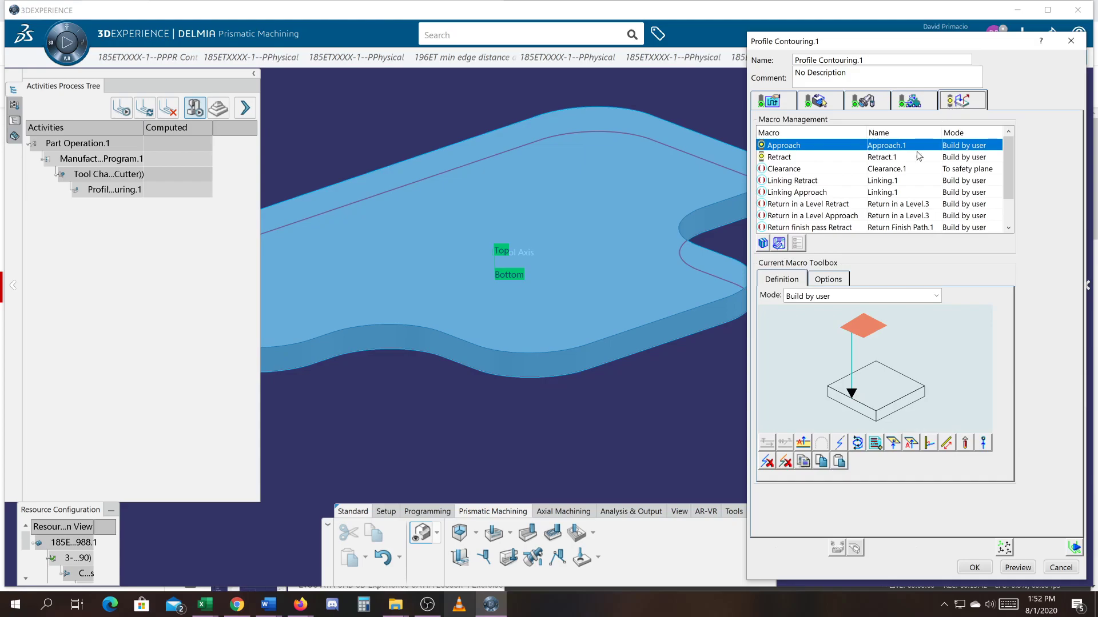
{"action": "scroll", "coordinate": [556, 403], "scroll_direction": "down", "scroll_amount": 5}
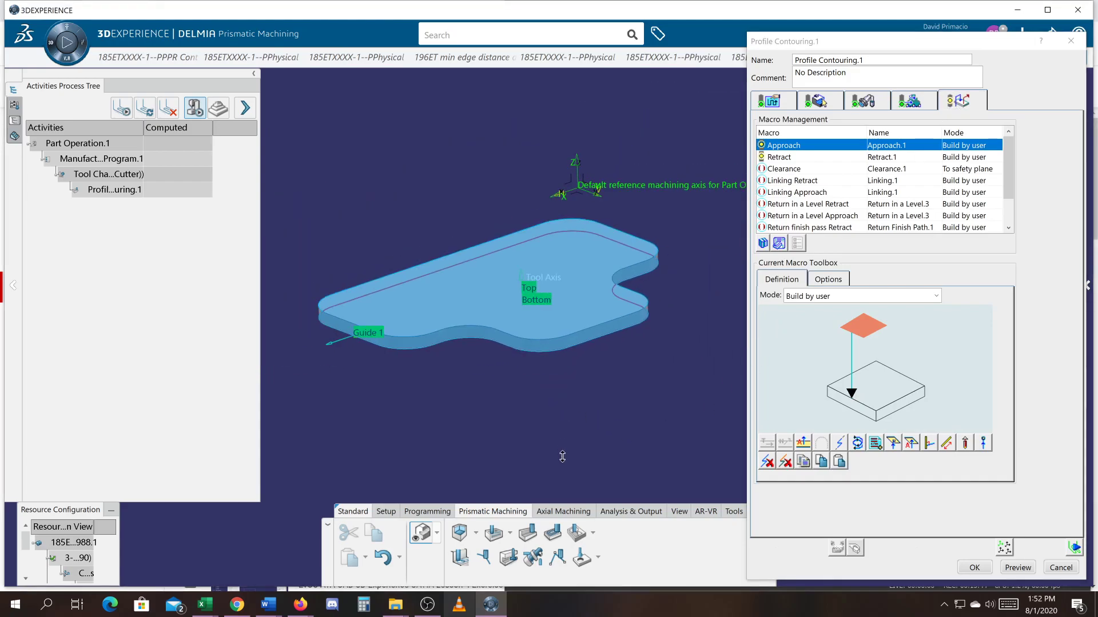
{"action": "scroll", "coordinate": [555, 431], "scroll_direction": "up", "scroll_amount": 2}
{"action": "middle_click_drag", "start_coordinate": [554, 431], "coordinate": [680, 382]}
{"action": "middle_click_drag", "start_coordinate": [542, 390], "coordinate": [540, 427]}
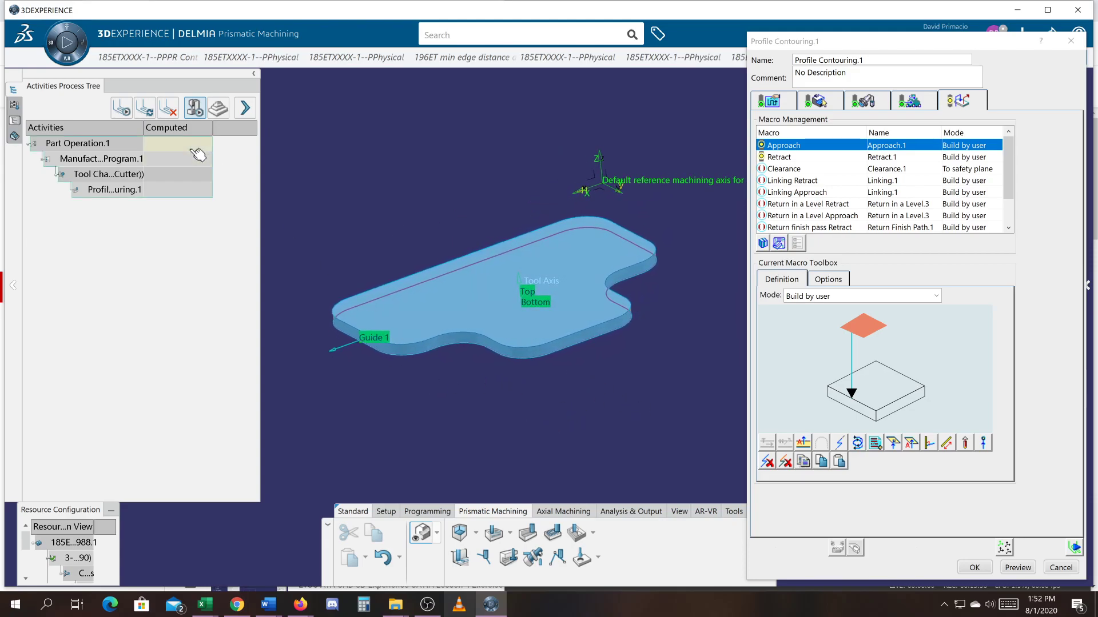
Step: Uncover the product tree by moving the Activities Process Tree aside, and show Rough stock.1 around the plate
{"action": "left_click_drag", "start_coordinate": [153, 88], "coordinate": [168, 216]}
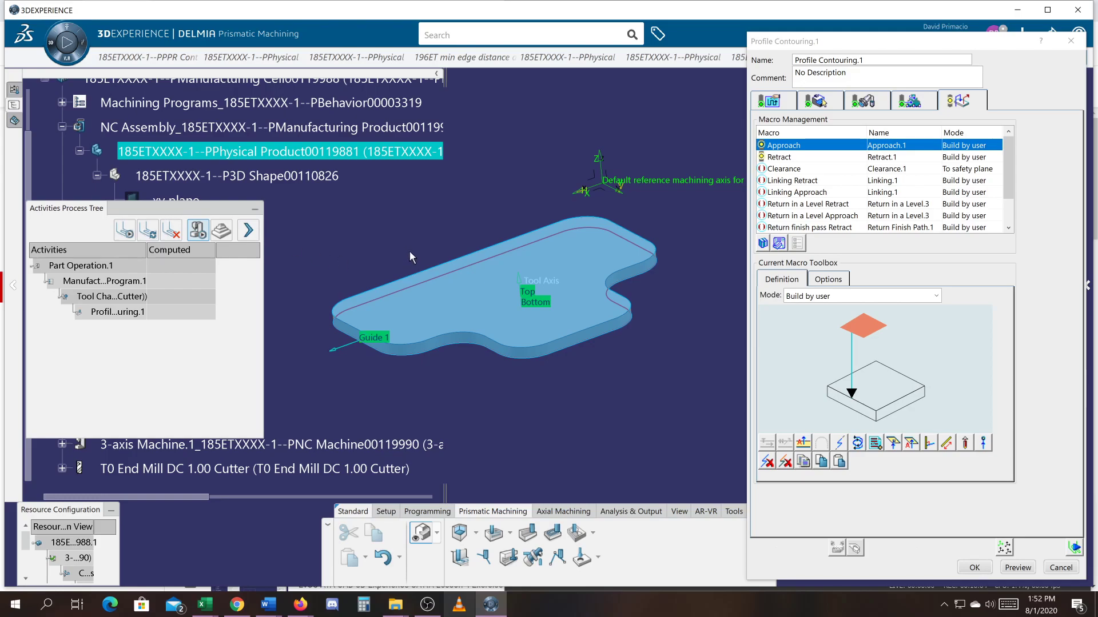
{"action": "left_click_drag", "start_coordinate": [191, 206], "coordinate": [241, 458]}
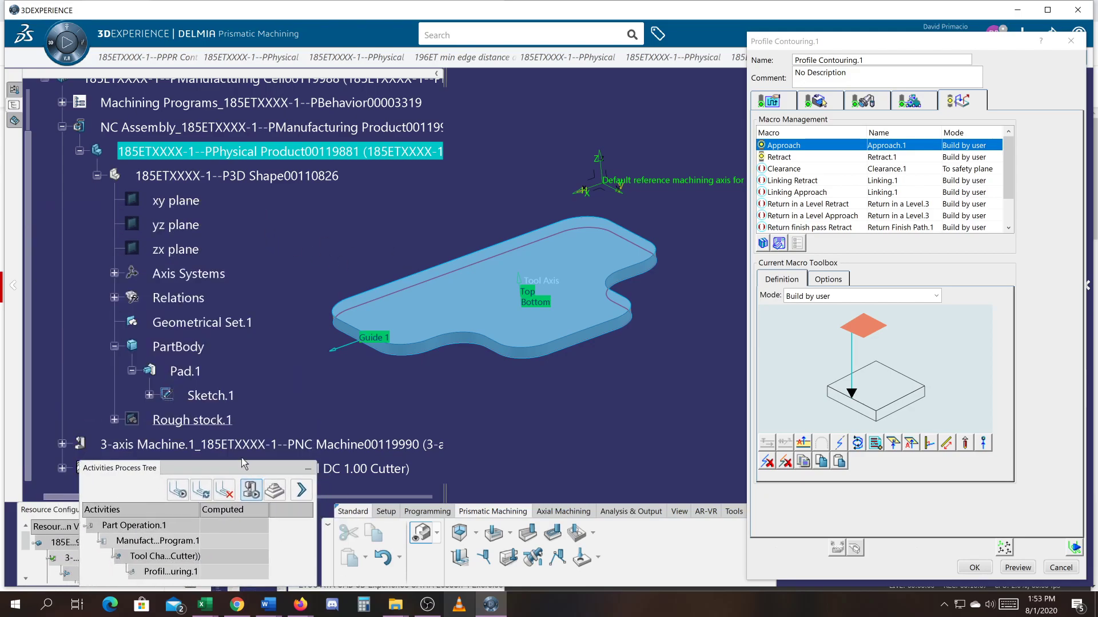
{"action": "right_click", "coordinate": [204, 423]}
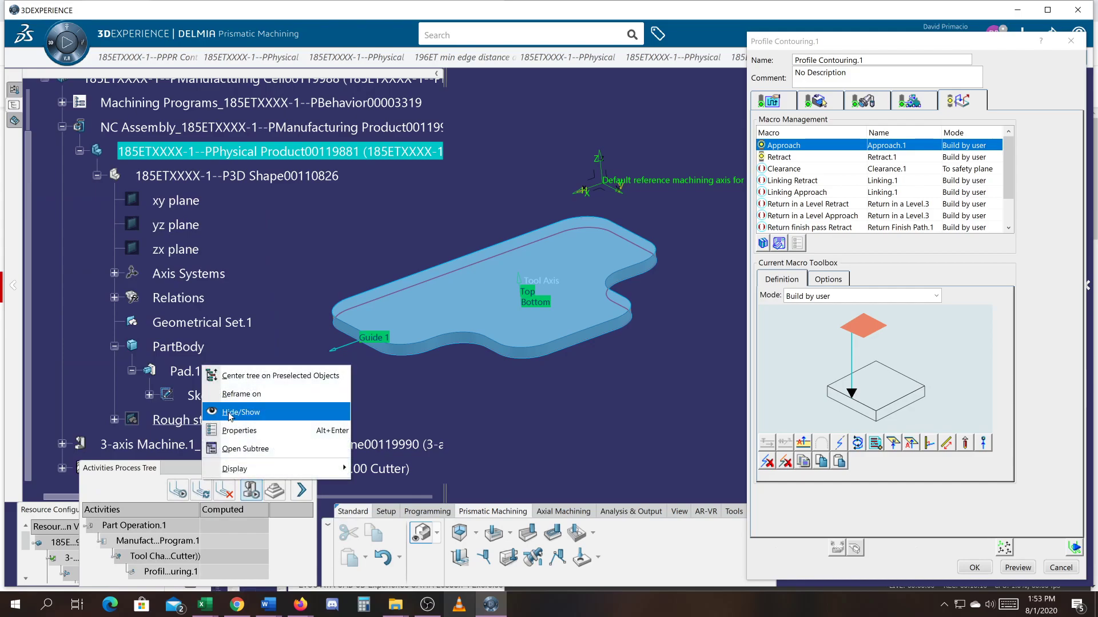
{"action": "left_click", "coordinate": [230, 416]}
{"action": "middle_click_drag", "start_coordinate": [551, 423], "coordinate": [542, 366]}
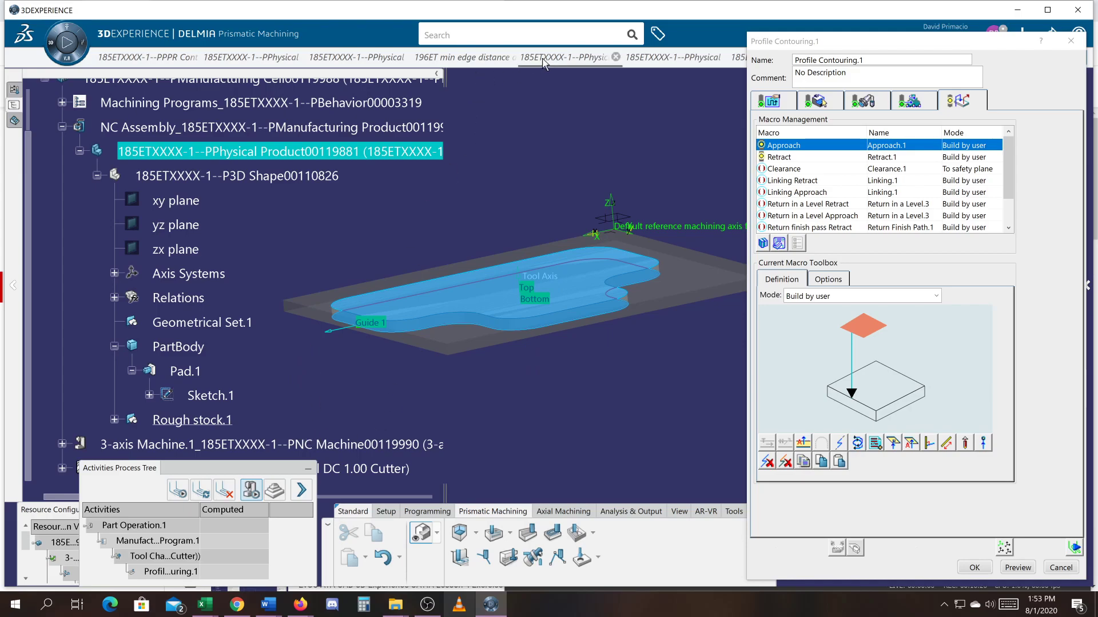
Step: Switch to the plate's own part in CATIA Part Design and dismiss the message report
{"action": "mouse_move", "coordinate": [618, 58]}
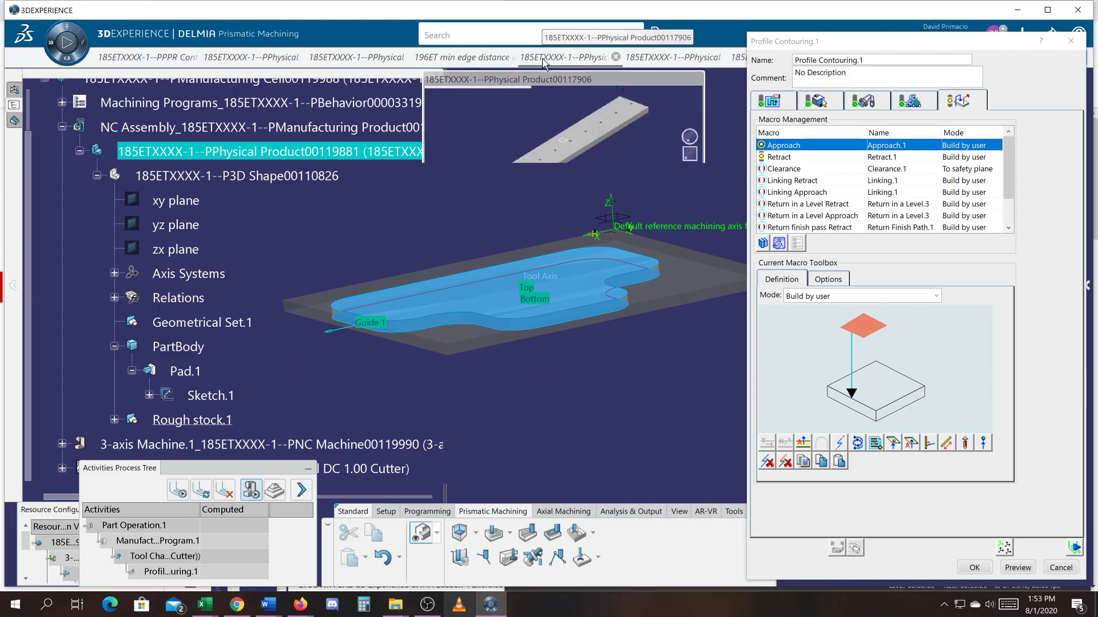
{"action": "left_click", "coordinate": [634, 58]}
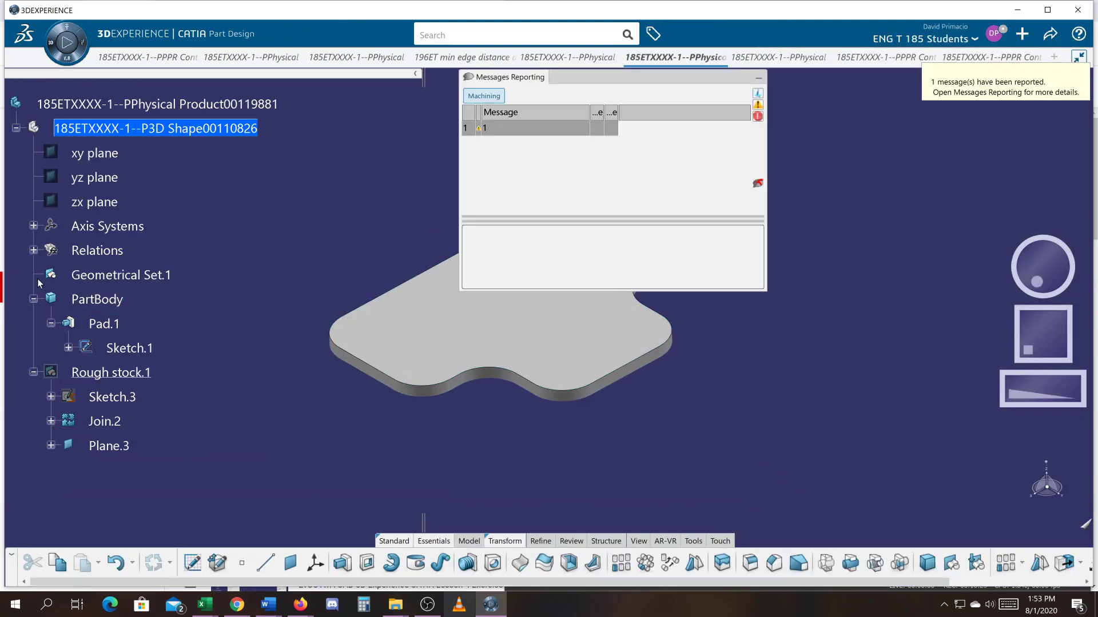
{"action": "left_click", "coordinate": [759, 79]}
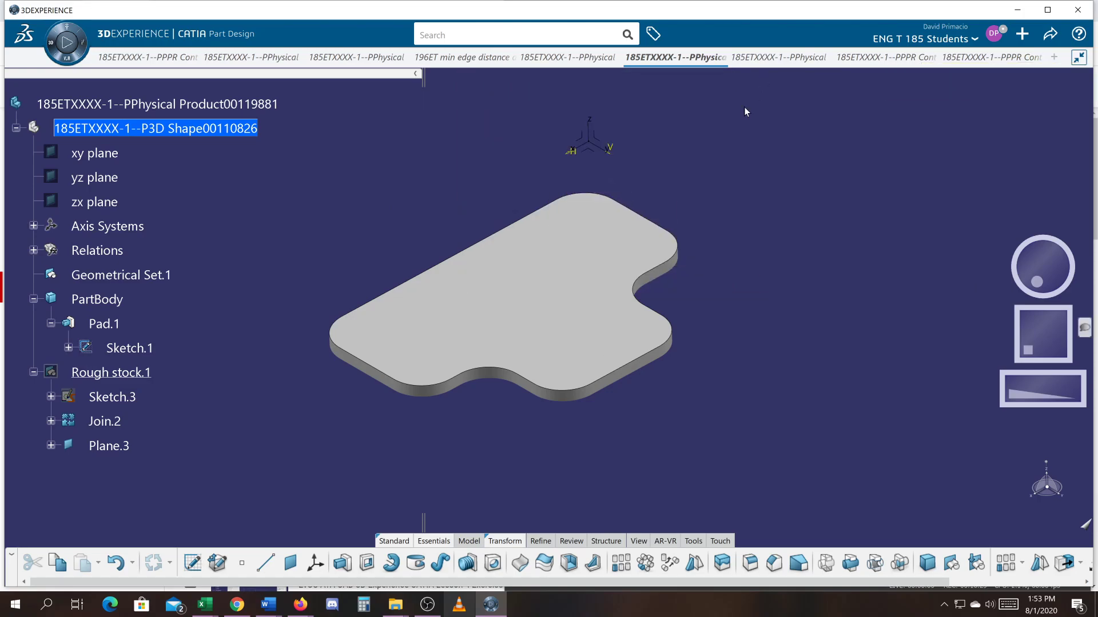
Step: Try to create a plane offset 0.2500 in from the plate's upper face inside the rough stock set
{"action": "left_click", "coordinate": [292, 565]}
{"action": "left_click", "coordinate": [511, 295]}
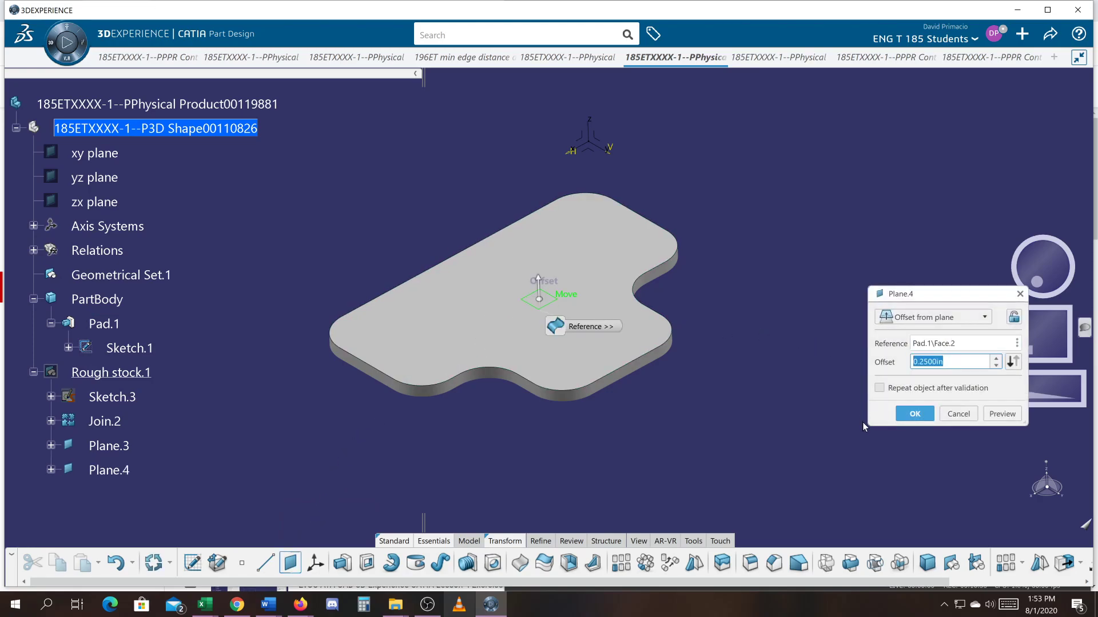
{"action": "left_click", "coordinate": [901, 417]}
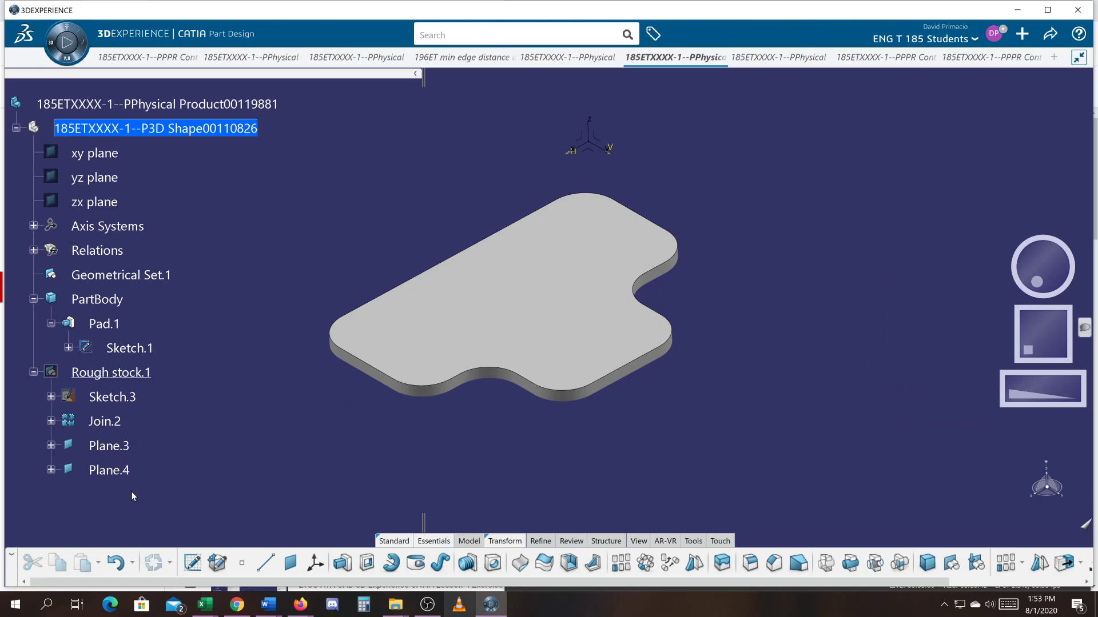
{"action": "key", "text": "ctrl+z"}
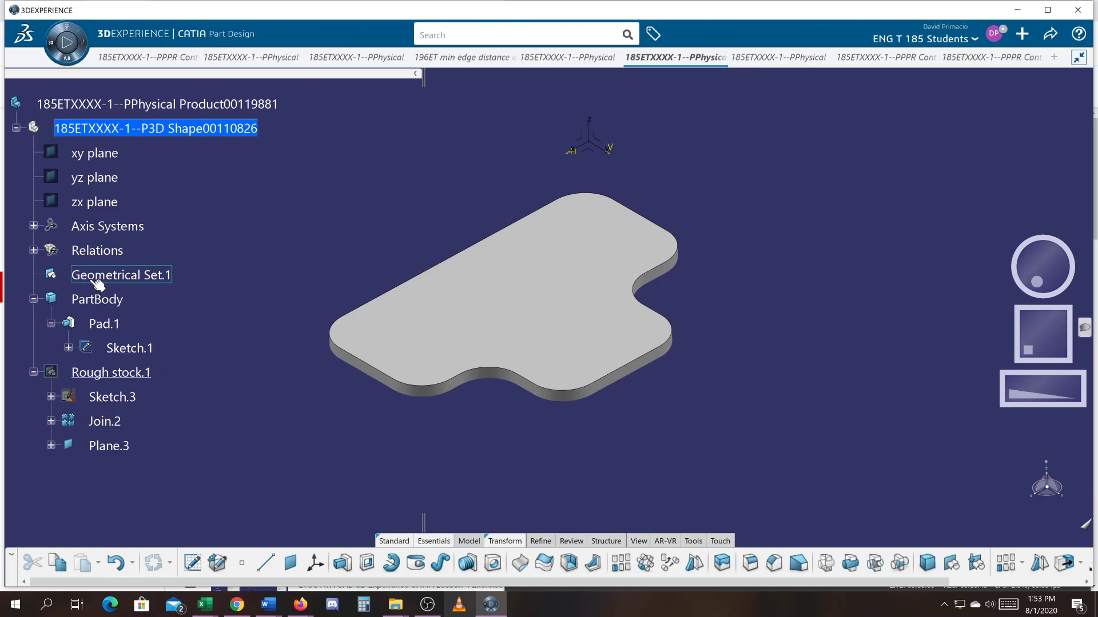
Step: Define Geometrical Set.1 as the in-work object
{"action": "left_click", "coordinate": [109, 446]}
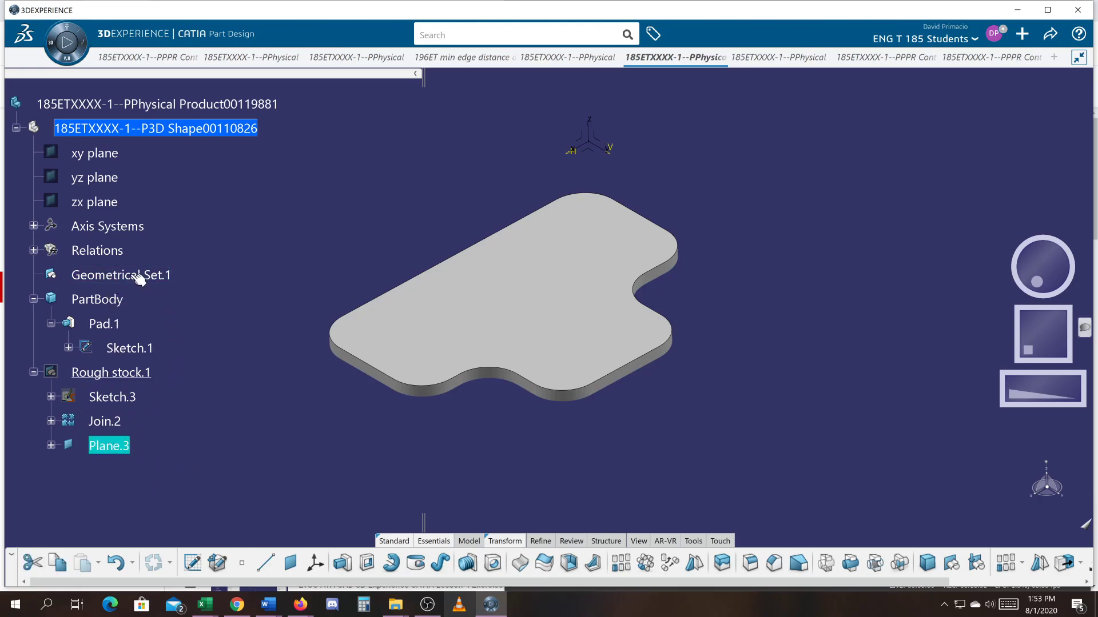
{"action": "left_click", "coordinate": [185, 474]}
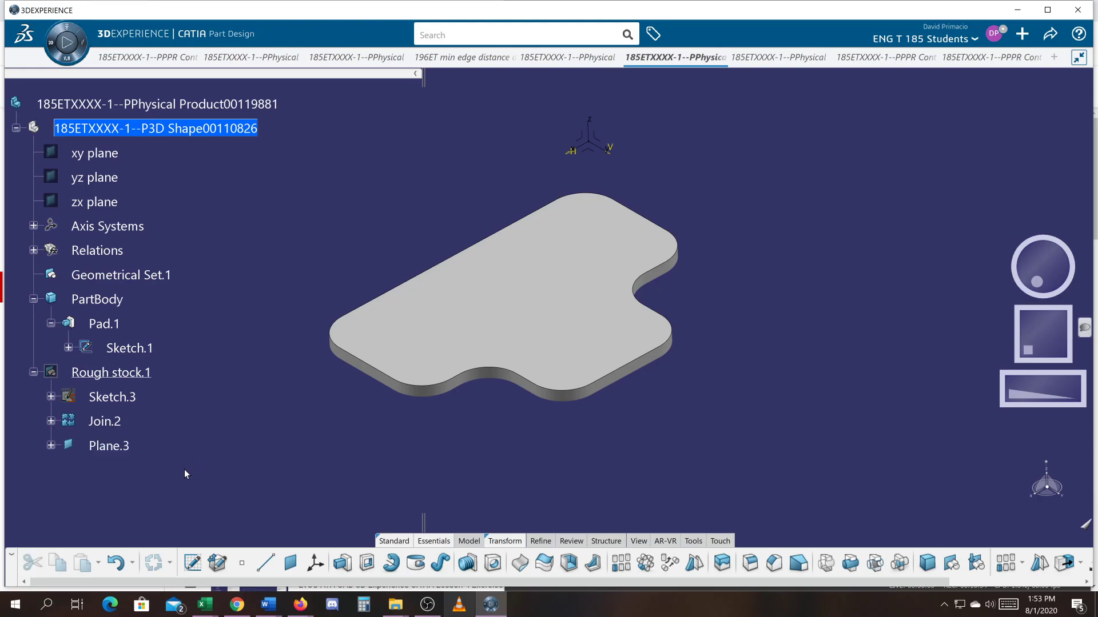
{"action": "left_click", "coordinate": [107, 452]}
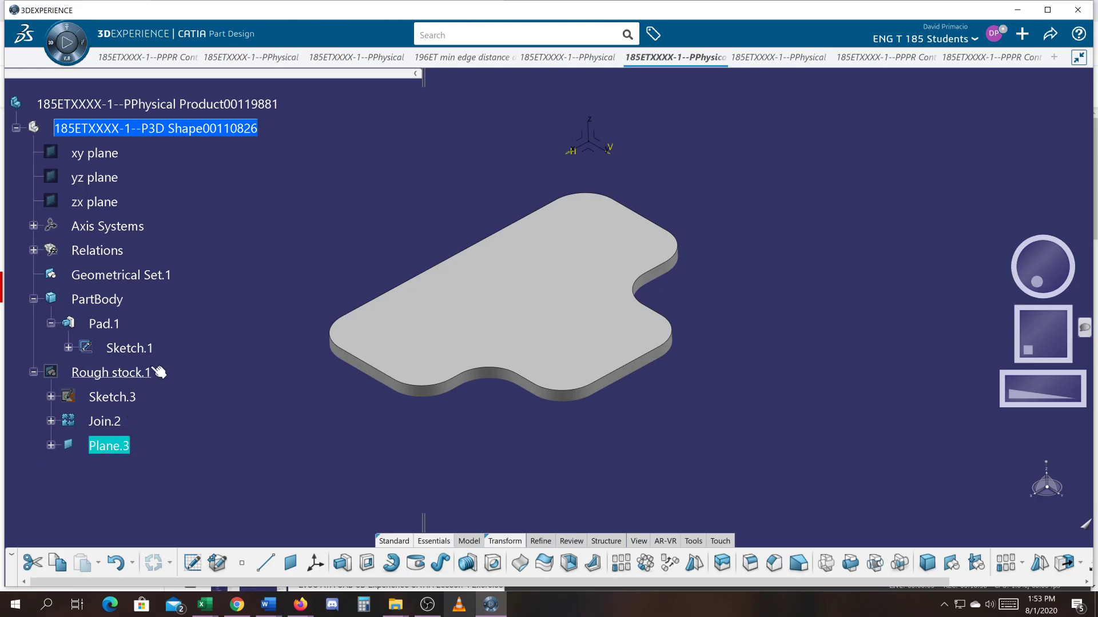
{"action": "right_click", "coordinate": [126, 277]}
{"action": "key", "text": "Escape"}
{"action": "right_click", "coordinate": [127, 278]}
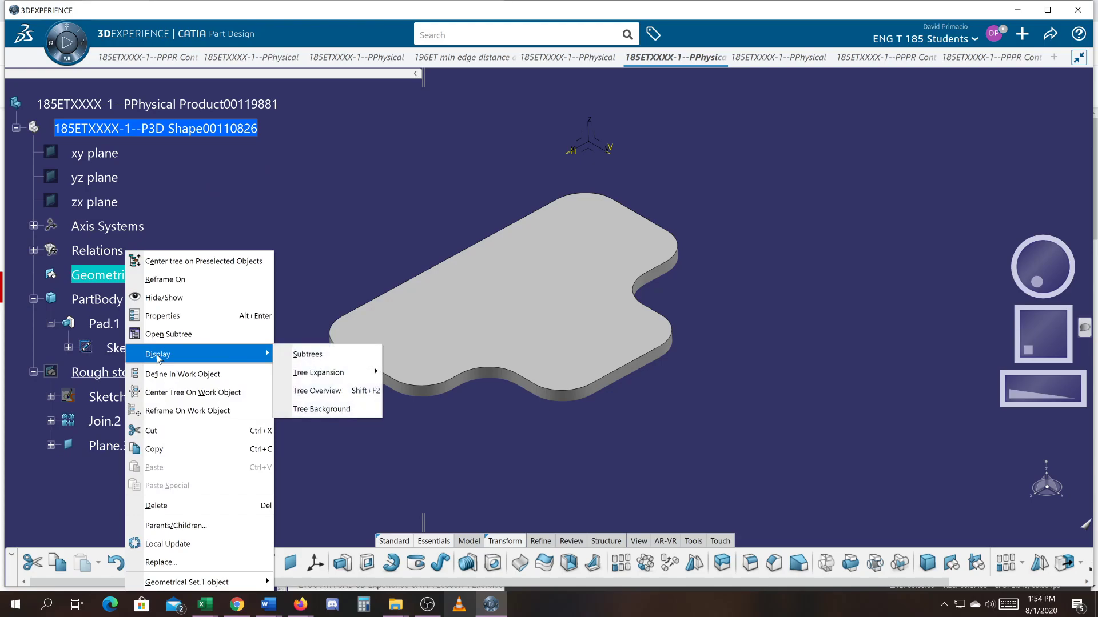
{"action": "left_click", "coordinate": [162, 374]}
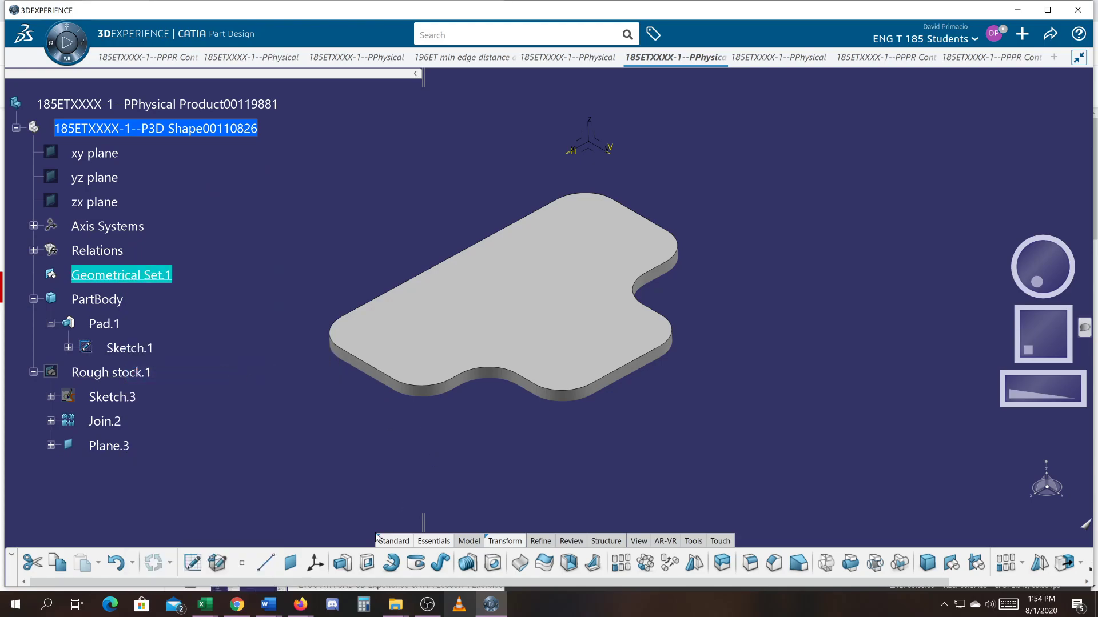
Step: Create a plane in Geometrical Set.1 offset 0.2500 in above the plate's upper face
{"action": "left_click", "coordinate": [290, 563]}
{"action": "left_click", "coordinate": [527, 282]}
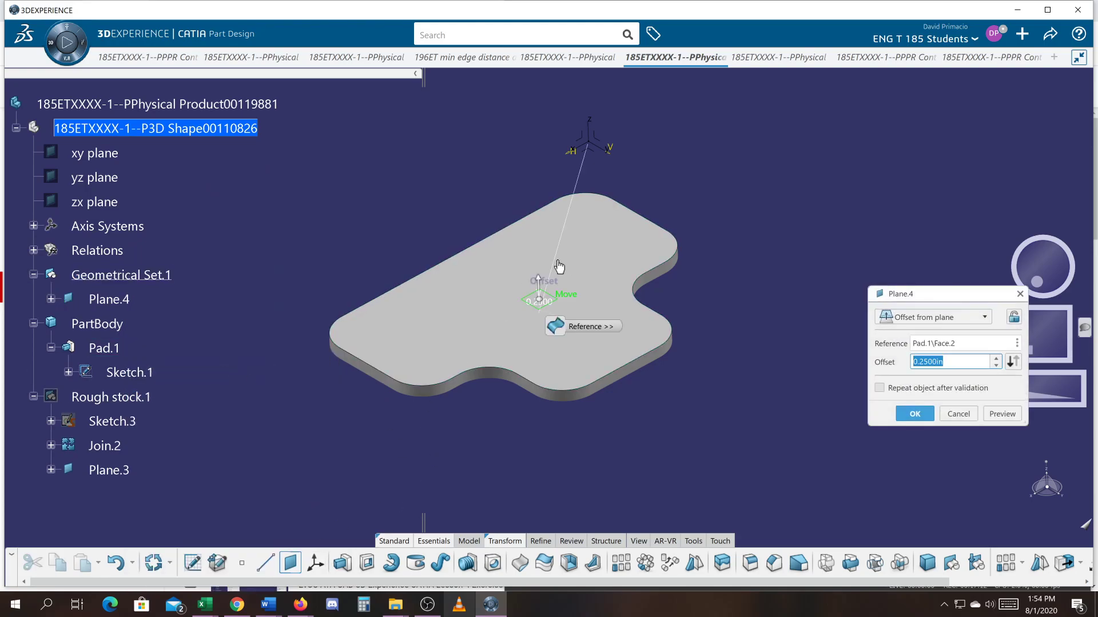
{"action": "middle_click_drag", "start_coordinate": [528, 468], "coordinate": [576, 409]}
{"action": "left_click", "coordinate": [915, 414]}
{"action": "middle_click_drag", "start_coordinate": [695, 427], "coordinate": [588, 423]}
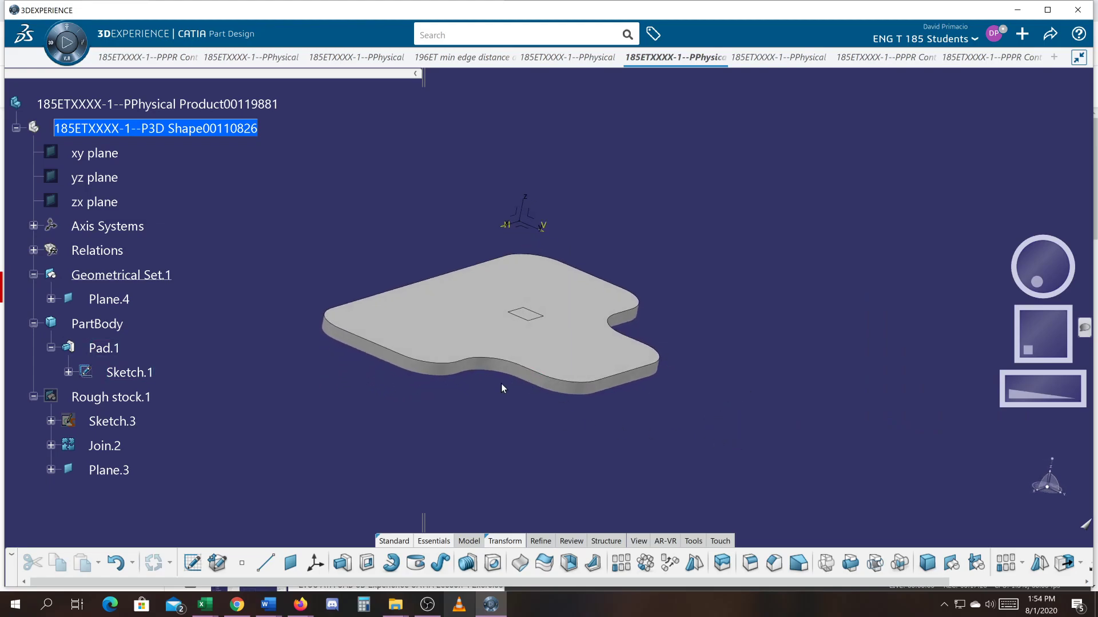
Step: Set the offset of the new plane above the plate to 0.5 in
{"action": "left_click", "coordinate": [50, 299]}
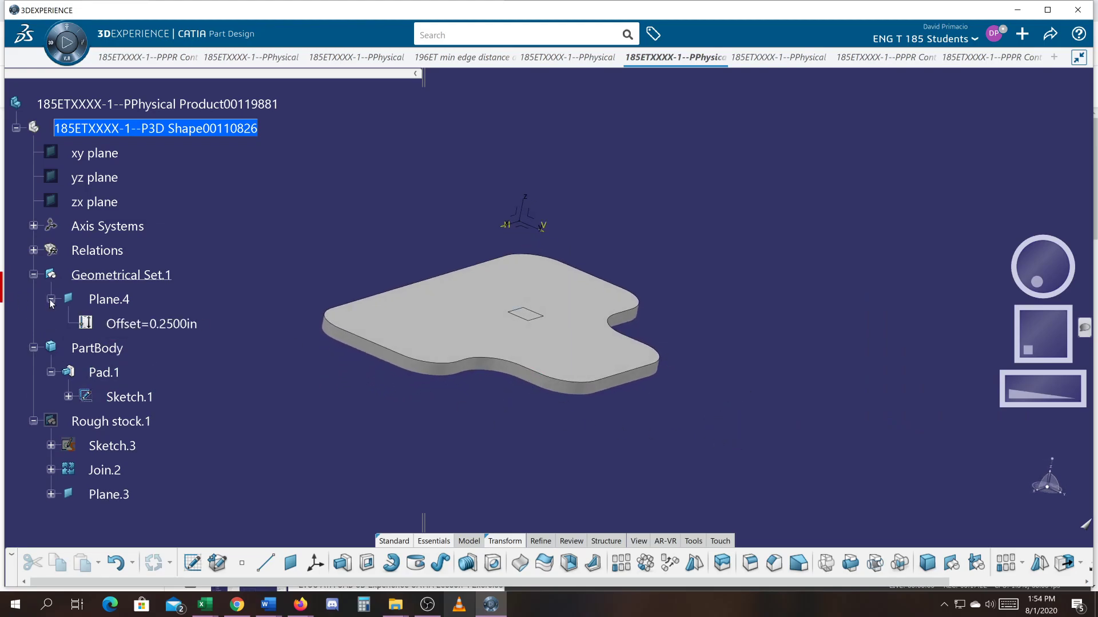
{"action": "double_click", "coordinate": [145, 325]}
{"action": "type", "text": "0.5"}
{"action": "key", "text": "Return"}
{"action": "middle_click_drag", "start_coordinate": [518, 440], "coordinate": [543, 406]}
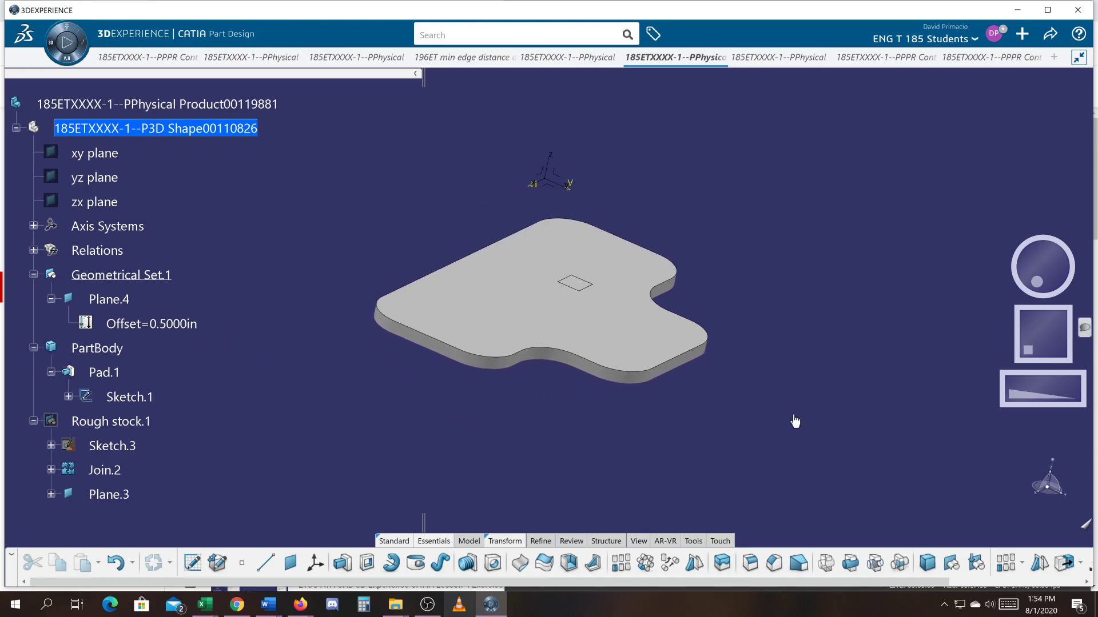
Step: Return to the DELMIA Prismatic Machining session and reopen the Profile Contouring.1 operation for editing
{"action": "left_click", "coordinate": [981, 60]}
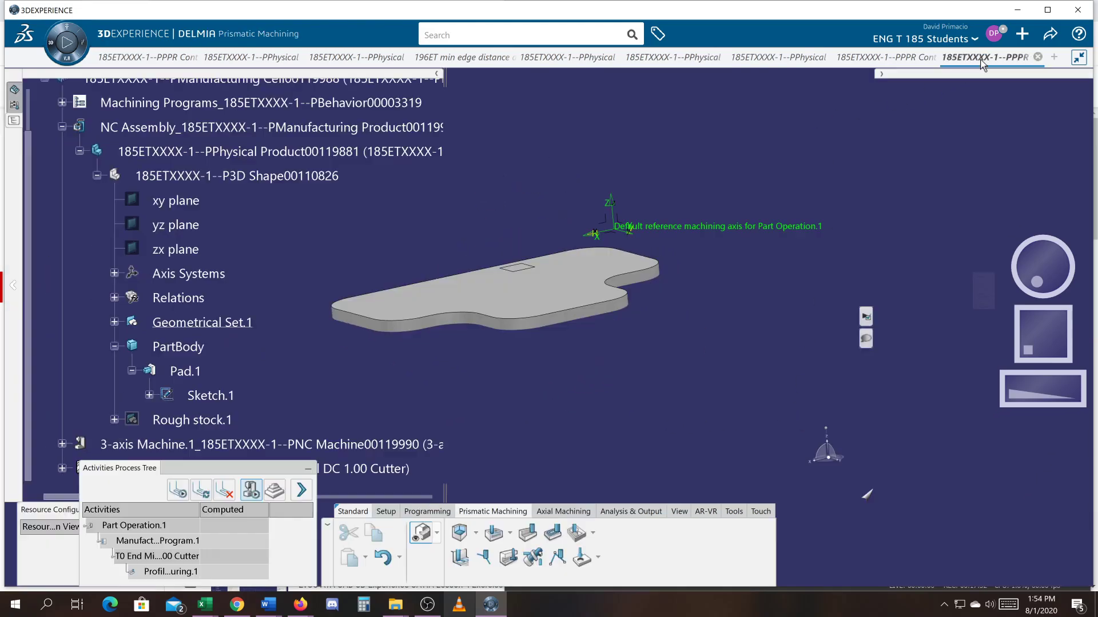
{"action": "middle_click_drag", "start_coordinate": [718, 373], "coordinate": [658, 380]}
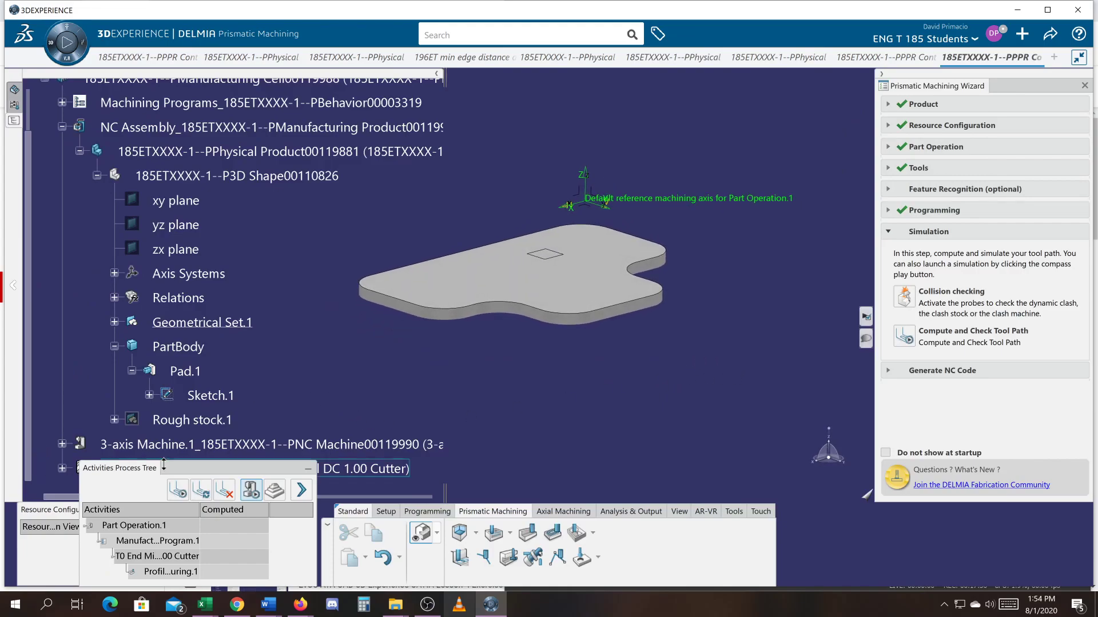
{"action": "left_click_drag", "start_coordinate": [176, 469], "coordinate": [153, 167]}
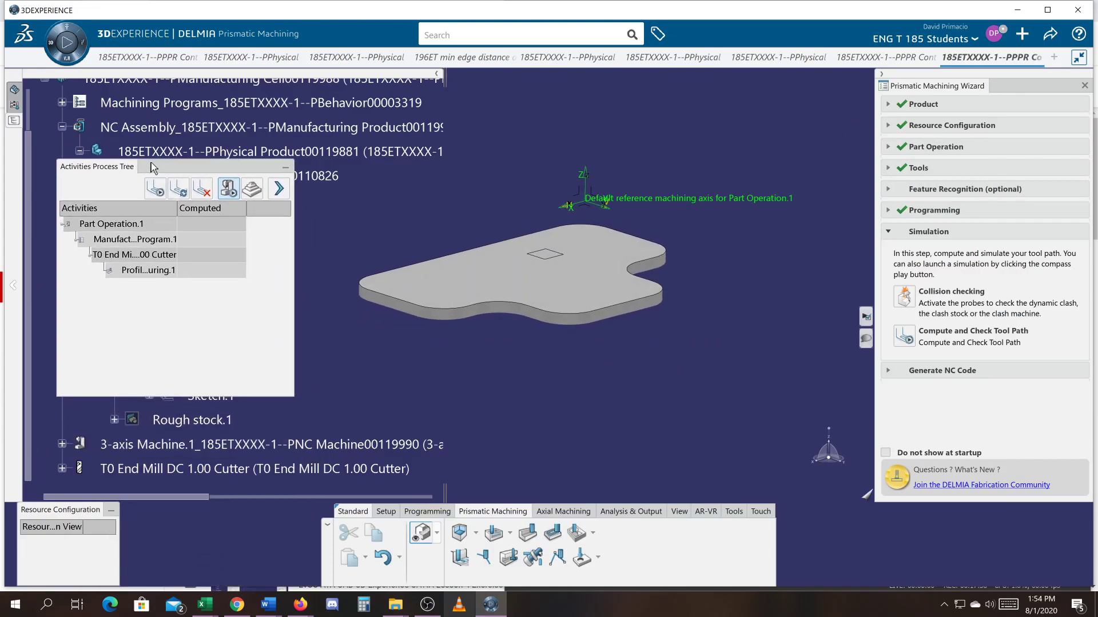
{"action": "left_click", "coordinate": [135, 273]}
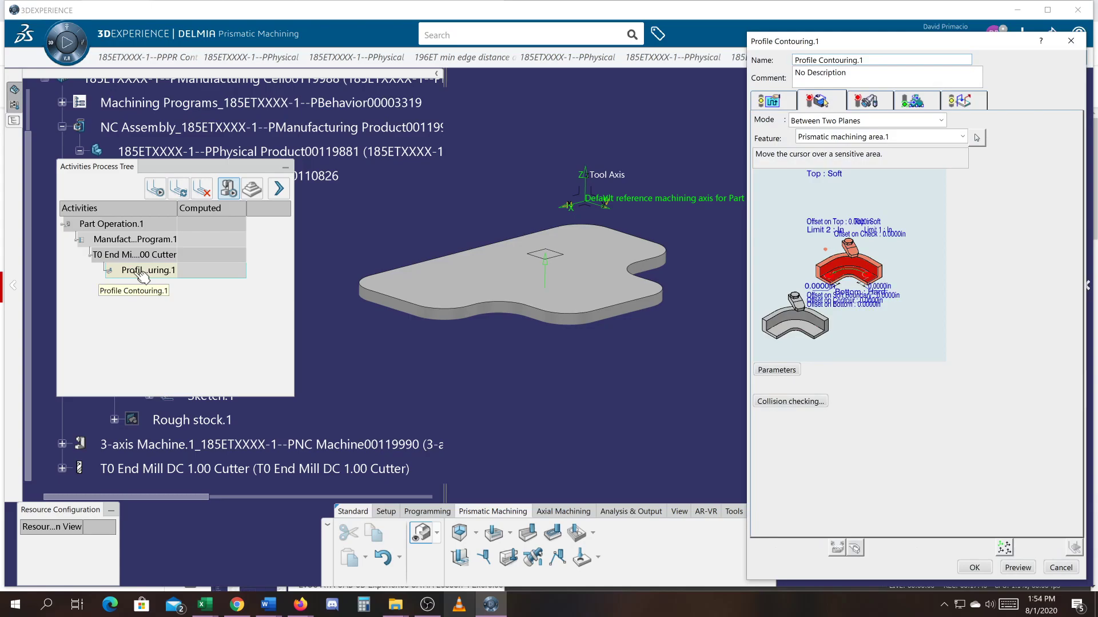
Step: Select the plate's lower front edge as guide, extend it around the whole lower perimeter into a closed contour, and accept the edge selection
{"action": "scroll", "coordinate": [521, 409], "scroll_direction": "up", "scroll_amount": 2}
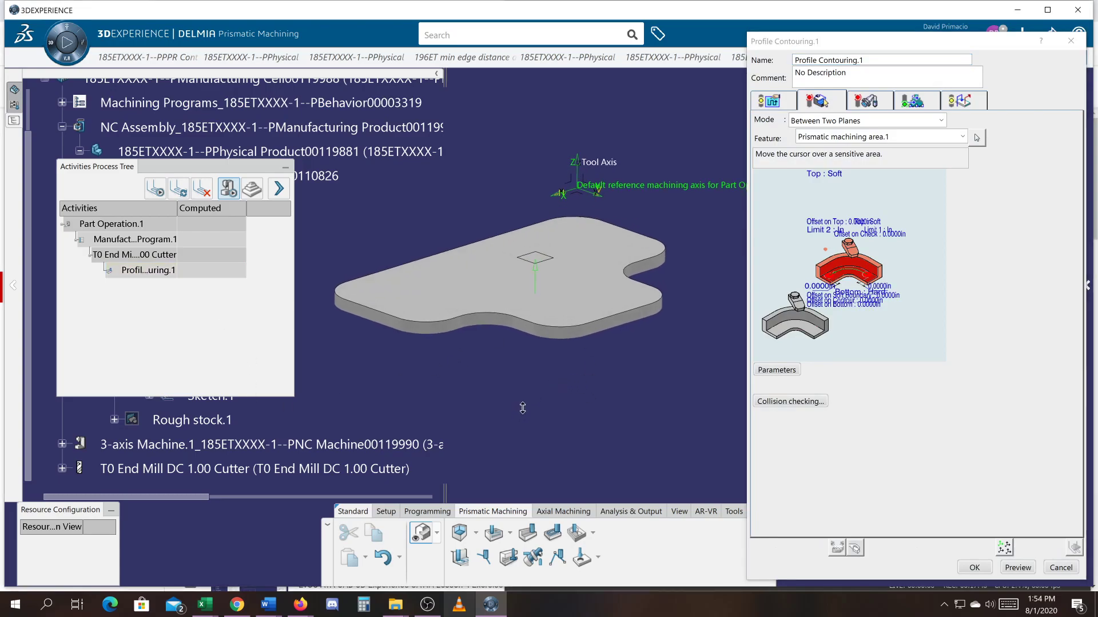
{"action": "scroll", "coordinate": [521, 409], "scroll_direction": "up", "scroll_amount": 1}
{"action": "mouse_move", "coordinate": [522, 425]}
{"action": "middle_mouse_down"}
{"action": "mouse_move", "coordinate": [522, 446]}
{"action": "mouse_move", "coordinate": [521, 429]}
{"action": "middle_mouse_up"}
{"action": "left_click", "coordinate": [833, 263]}
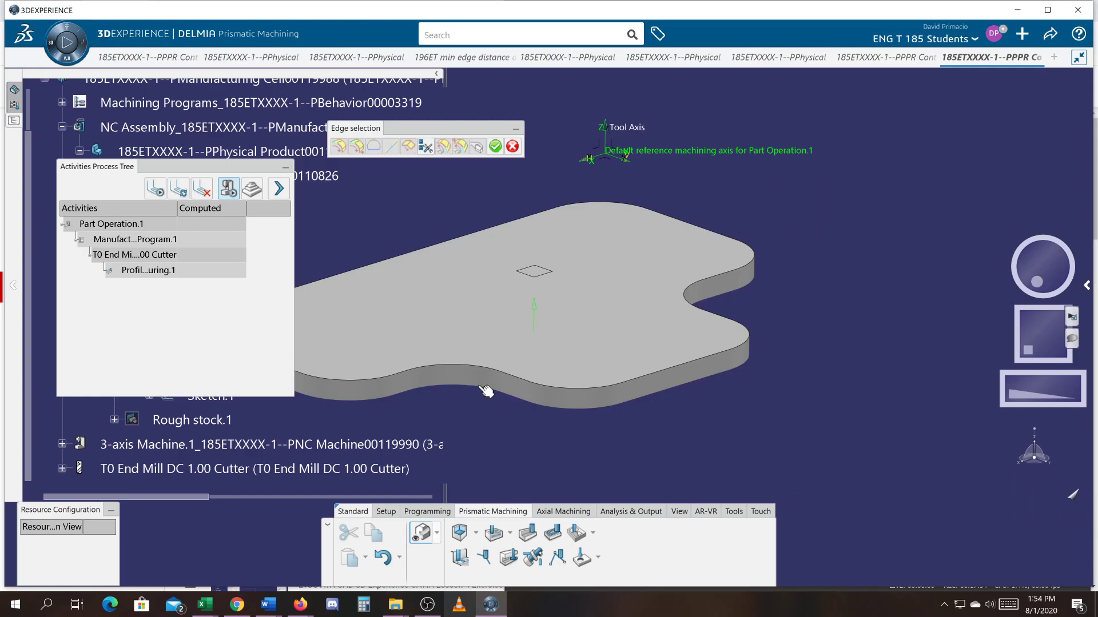
{"action": "left_click", "coordinate": [521, 400]}
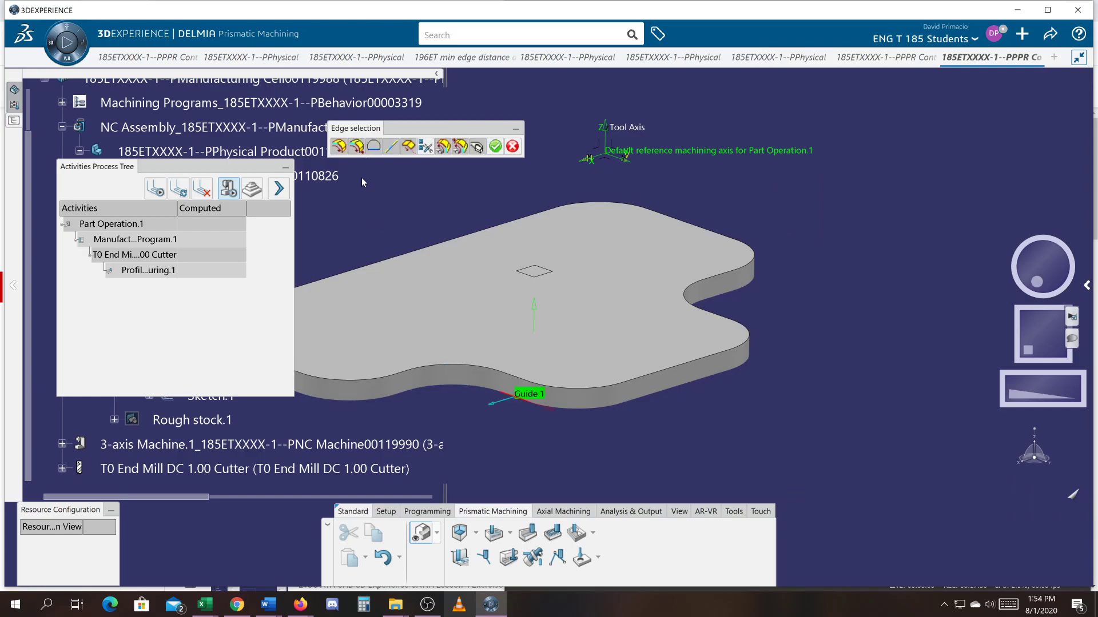
{"action": "left_click", "coordinate": [339, 147]}
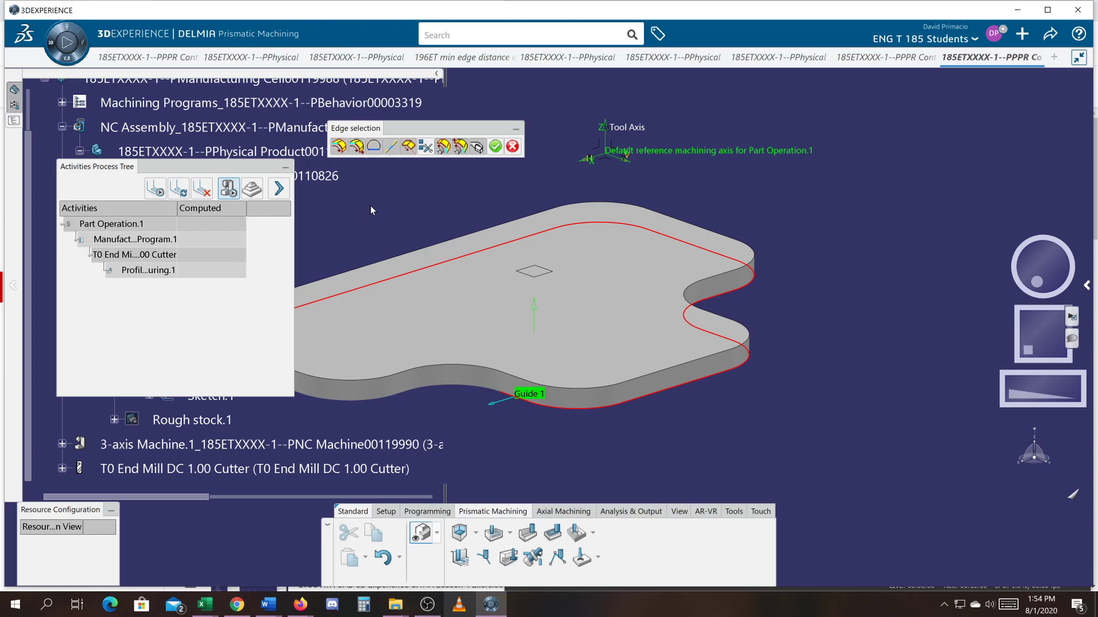
{"action": "middle_click_drag", "start_coordinate": [369, 206], "coordinate": [505, 225]}
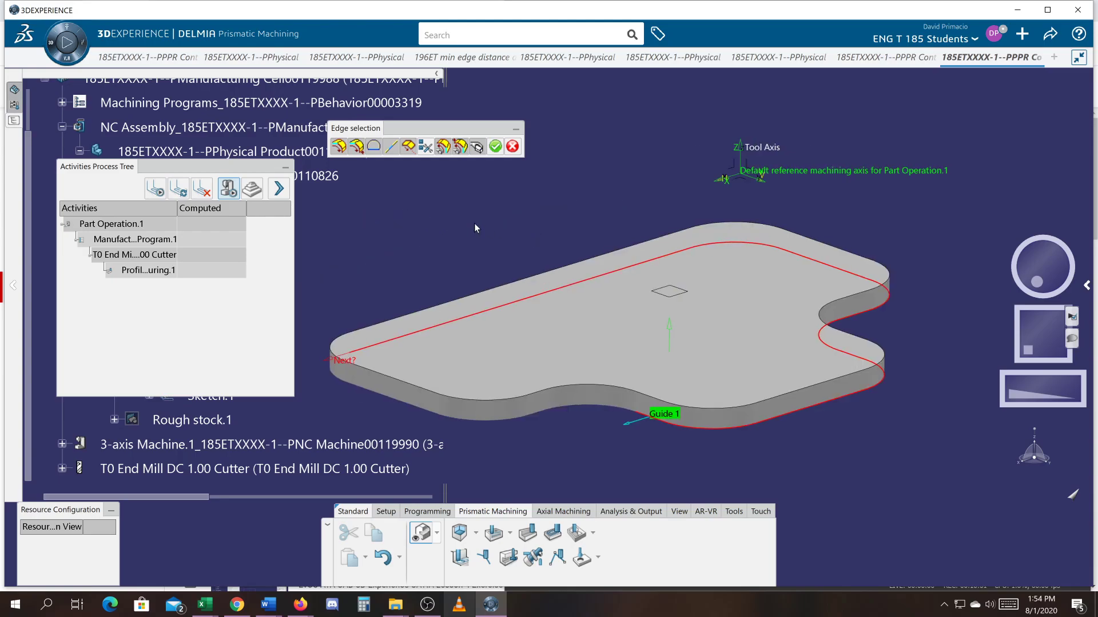
{"action": "left_click", "coordinate": [339, 147]}
{"action": "left_click", "coordinate": [495, 148]}
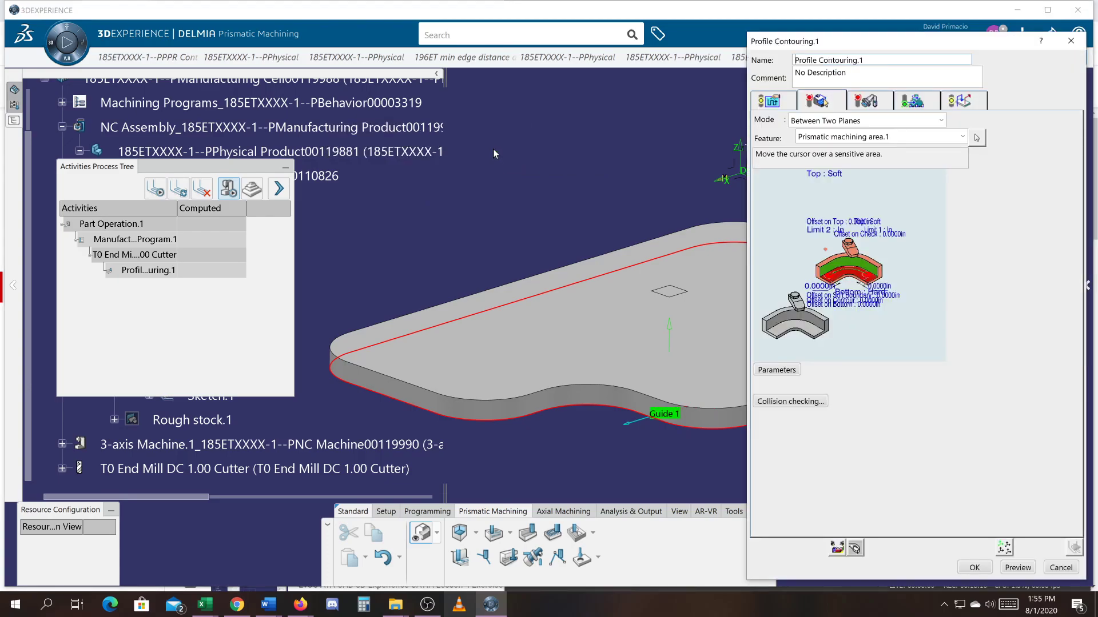
Step: Reassign the plate's upper planar face as the top plane of the reopened Profile Contouring.1 operation
{"action": "left_click", "coordinate": [867, 264]}
{"action": "left_click", "coordinate": [639, 296]}
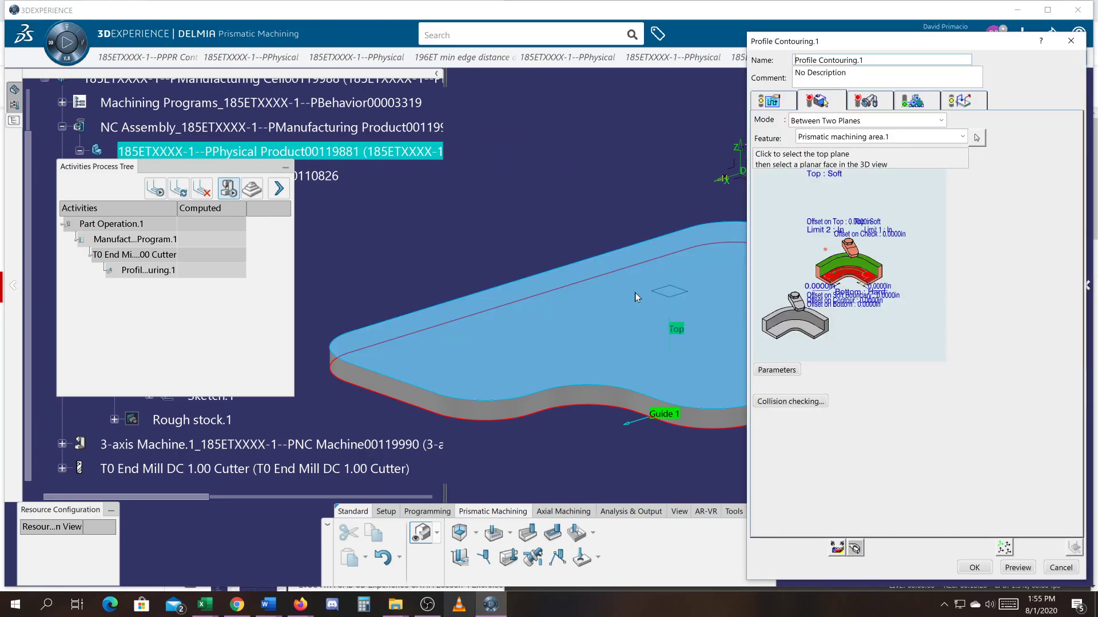
Step: Assign the plate's underside as the bottom plane and T0 End Mill DC 1.00 Cutter as the tool of Profile Contouring.1
{"action": "left_click", "coordinate": [826, 269]}
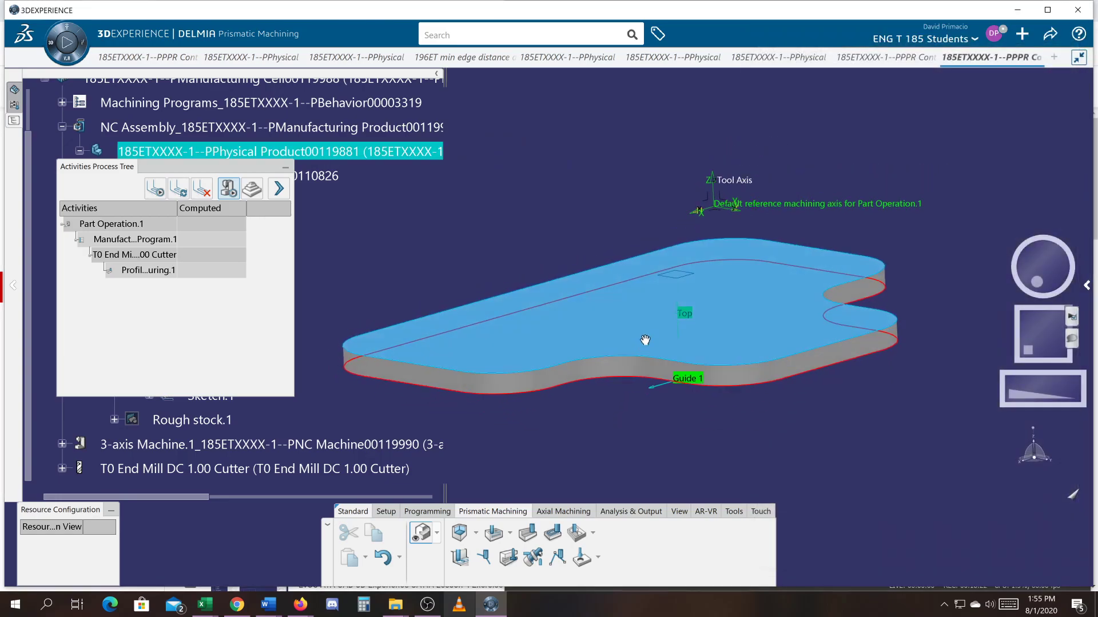
{"action": "left_click", "coordinate": [676, 339]}
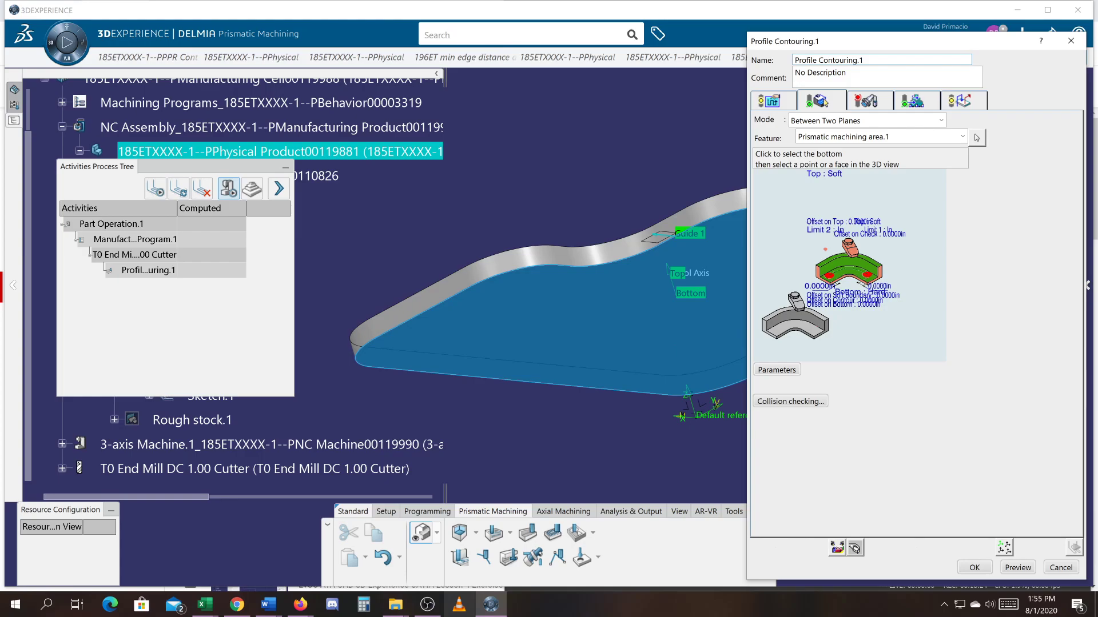
{"action": "left_click", "coordinate": [864, 106]}
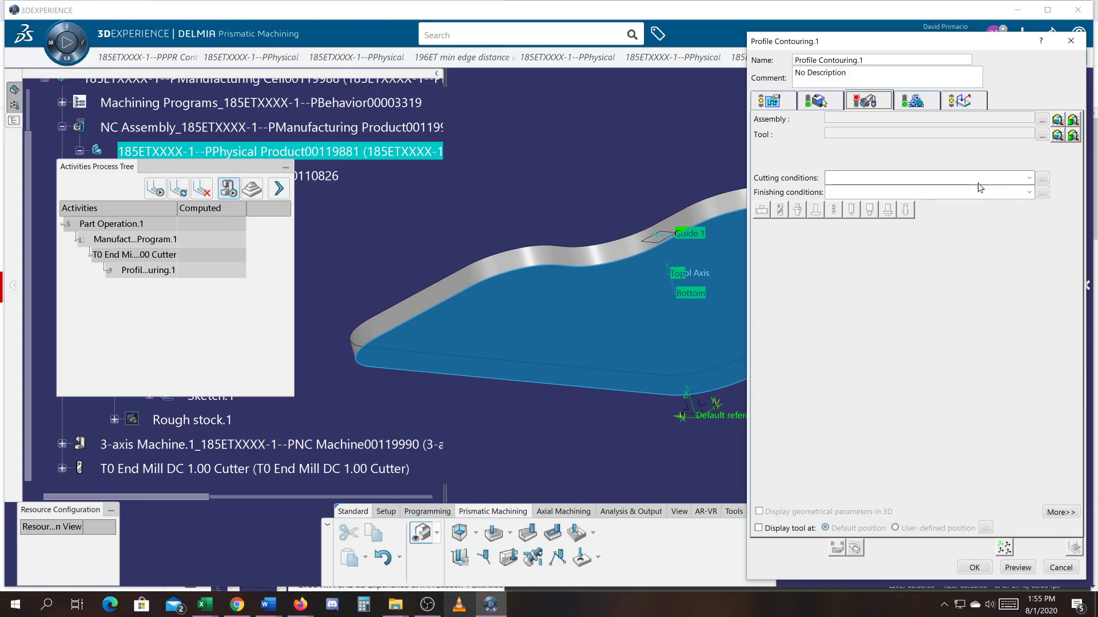
{"action": "left_click", "coordinate": [1042, 136]}
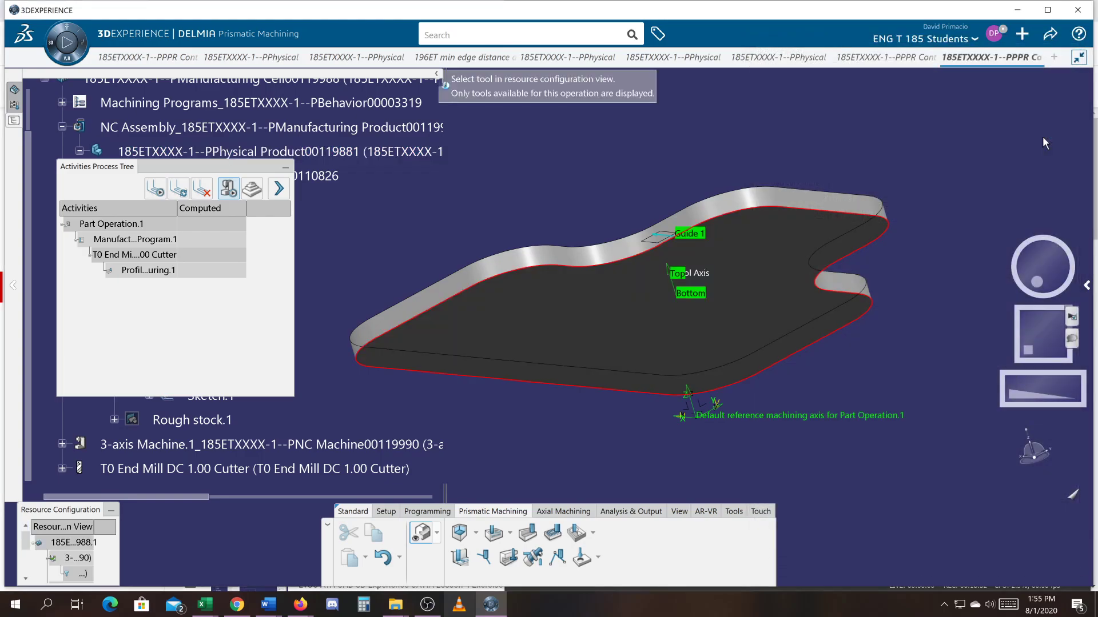
{"action": "left_click", "coordinate": [139, 466]}
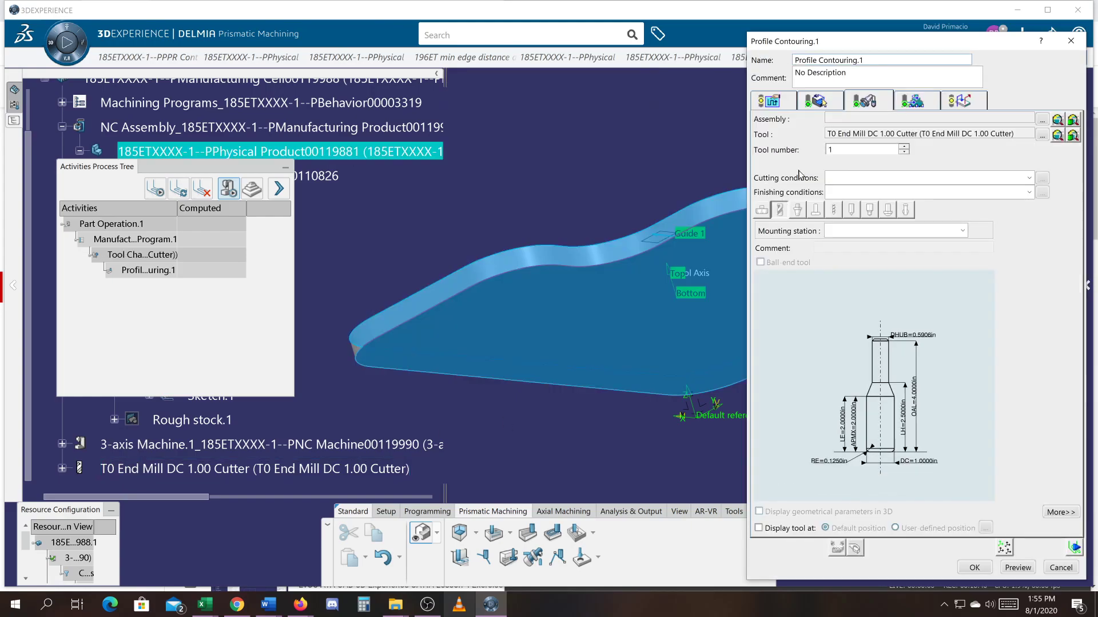
Step: Assign the offset plane above the plate as the limiting plane of the Approach macro
{"action": "left_click", "coordinate": [910, 102]}
{"action": "left_click", "coordinate": [947, 105]}
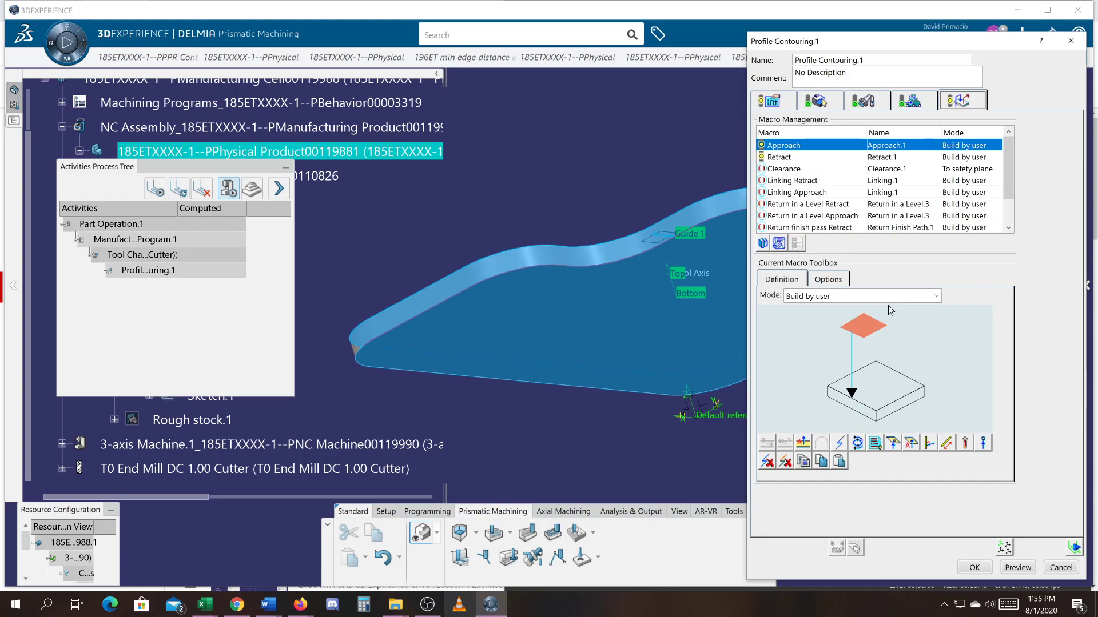
{"action": "left_click", "coordinate": [866, 328]}
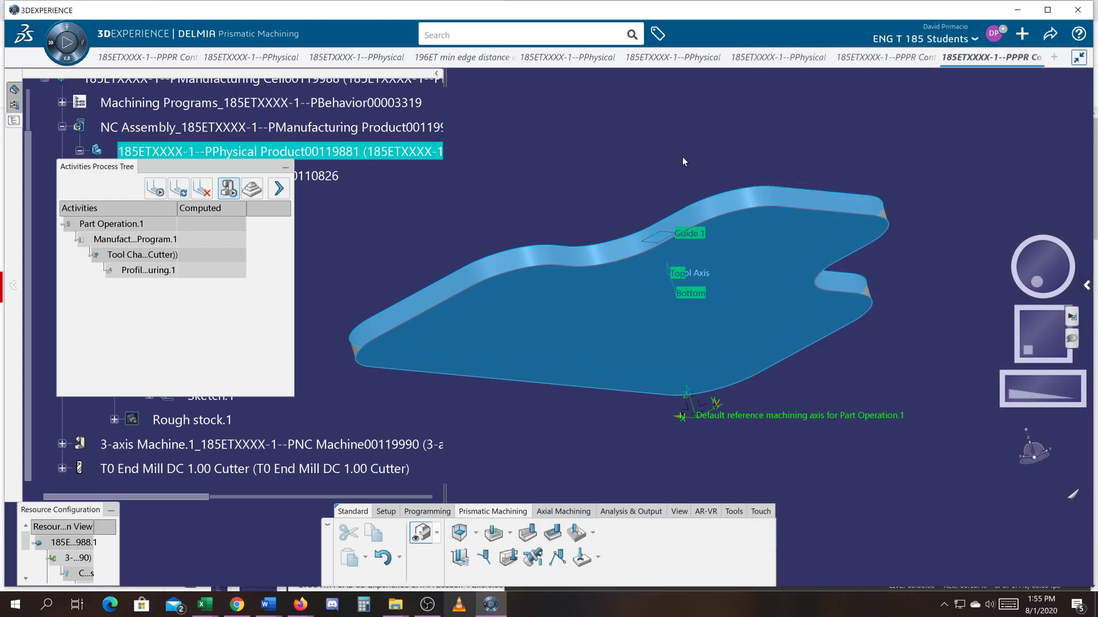
{"action": "middle_click_drag", "start_coordinate": [681, 157], "coordinate": [674, 272]}
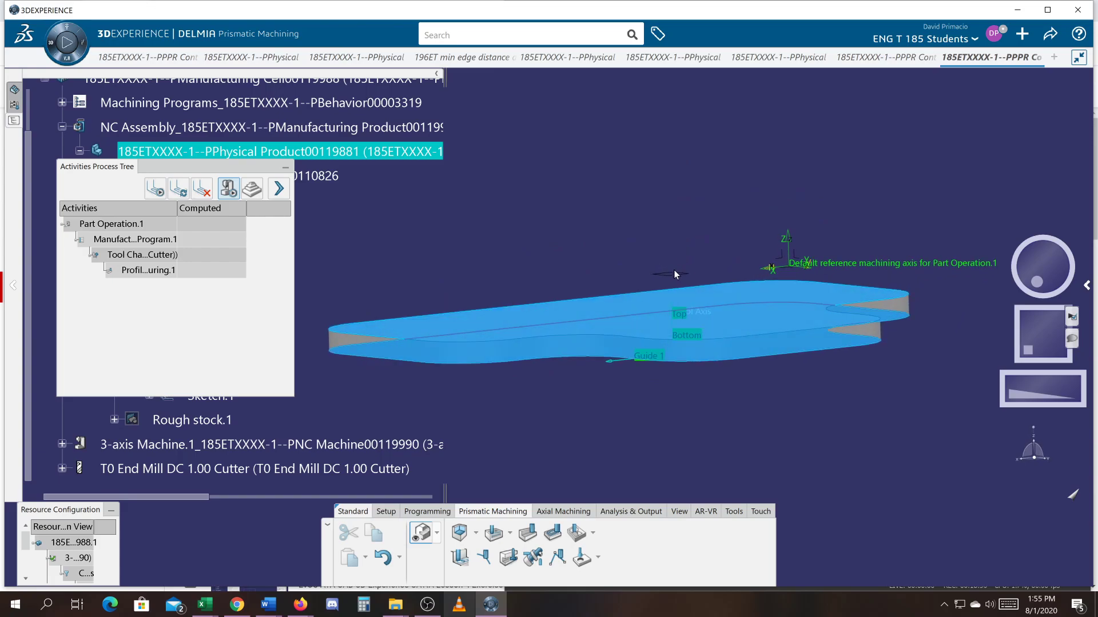
{"action": "left_click", "coordinate": [678, 275]}
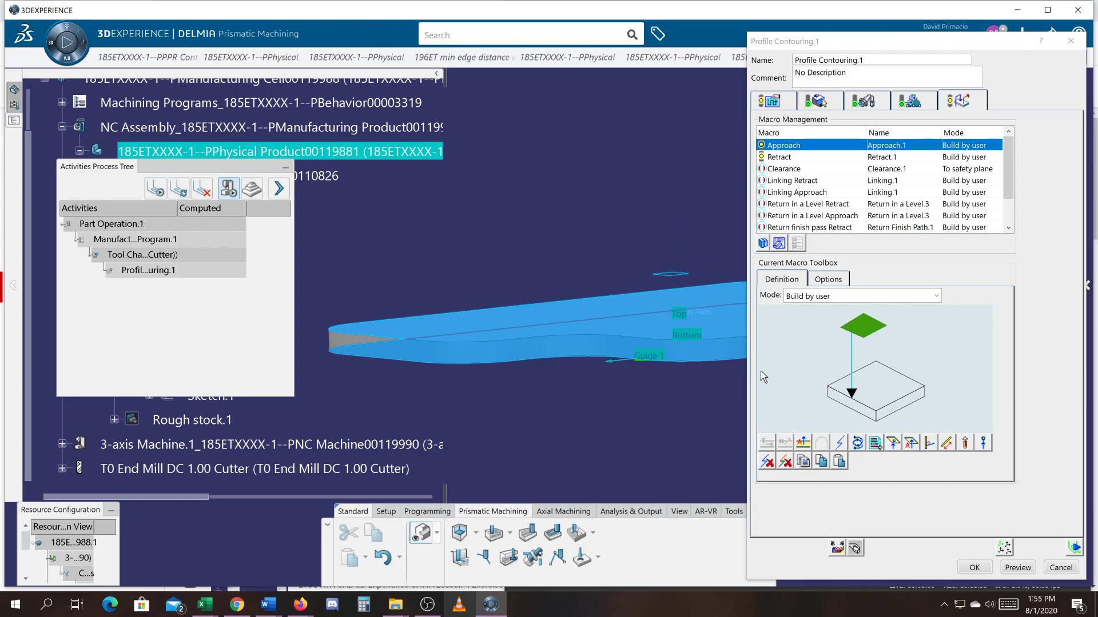
Step: Assign the same offset plane above the plate as the limiting plane of the Retract macro
{"action": "left_click", "coordinate": [783, 157]}
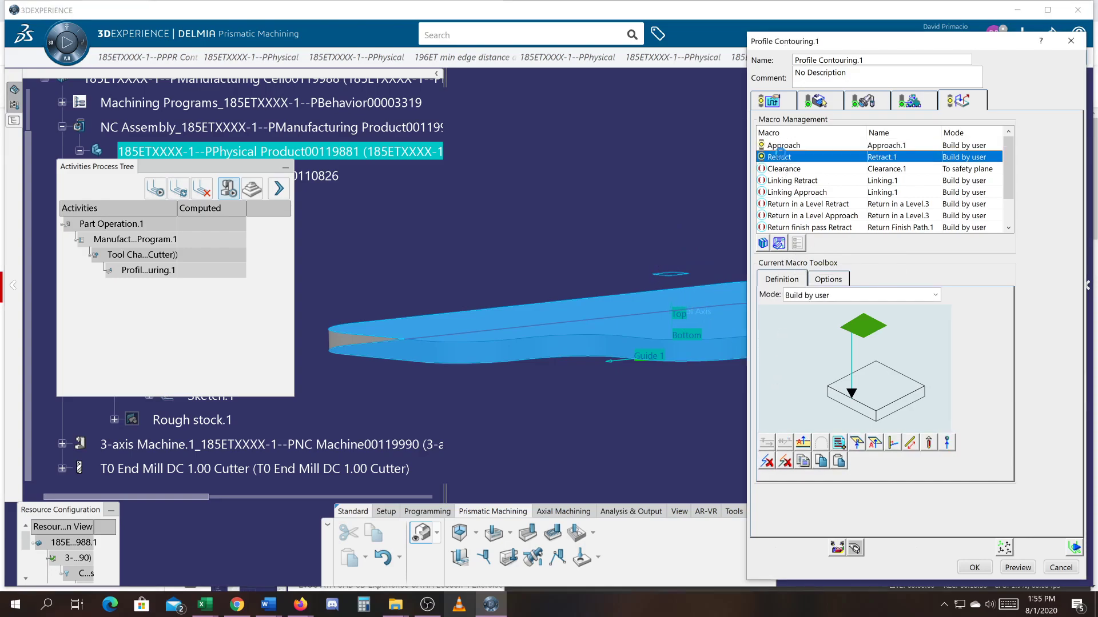
{"action": "left_click", "coordinate": [848, 324]}
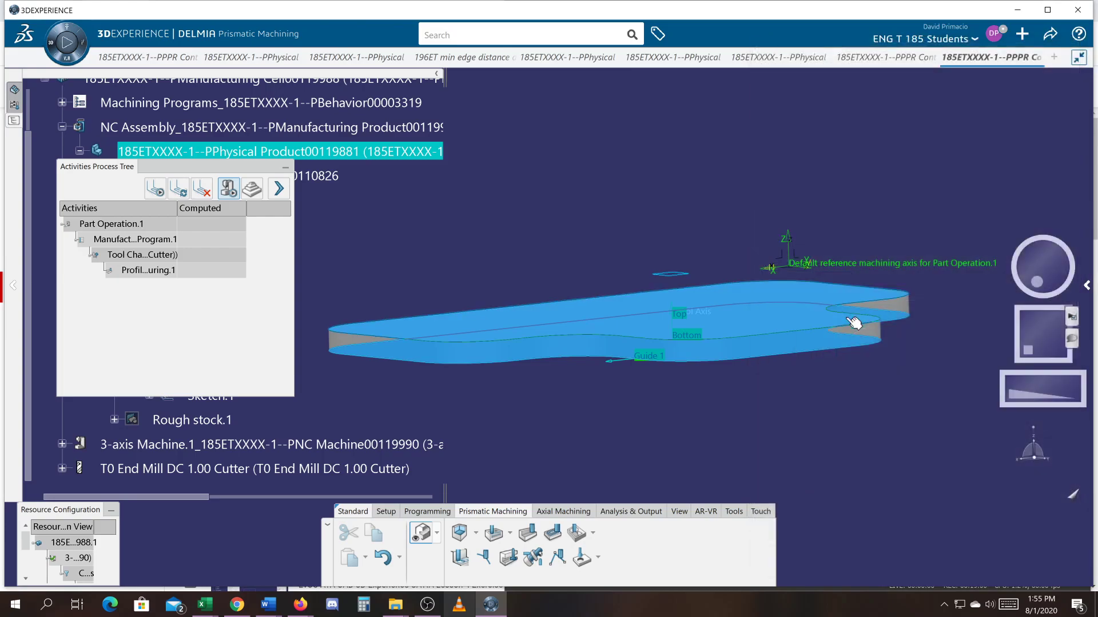
{"action": "left_click", "coordinate": [676, 277]}
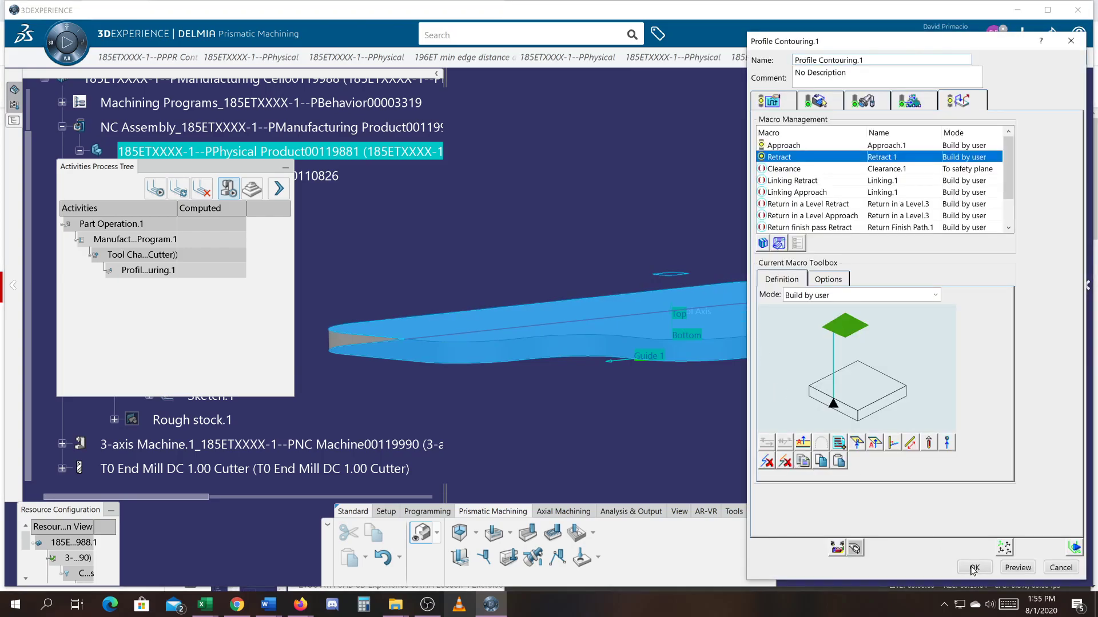
Step: Compute the profile contouring tool path and replay it around the plate at an effective step size of 0.007 s
{"action": "left_click", "coordinate": [1073, 548]}
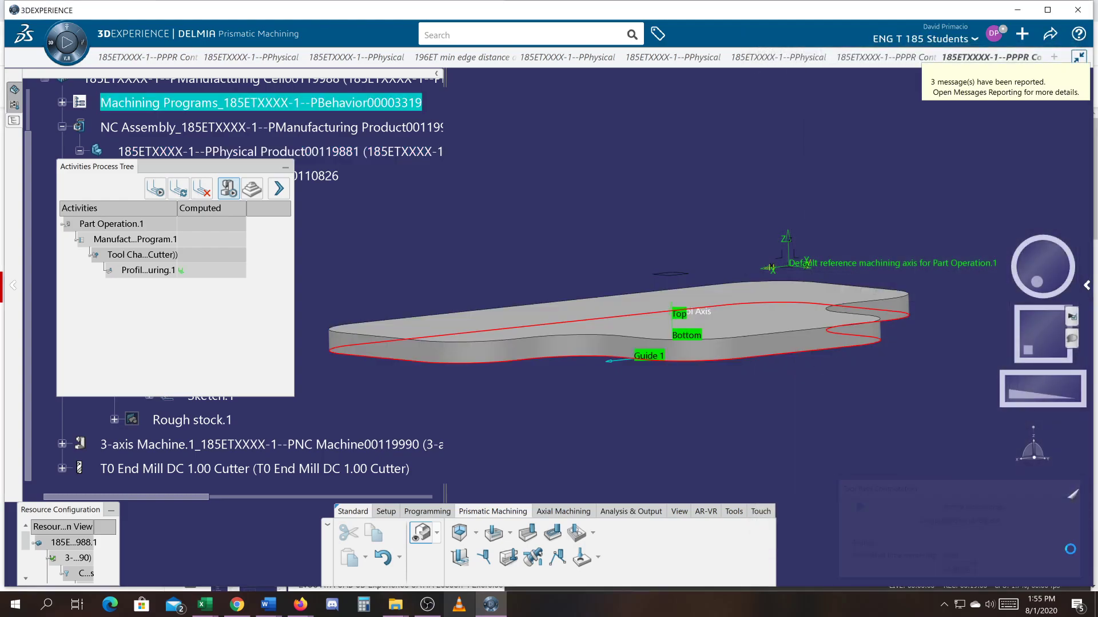
{"action": "middle_click_drag", "start_coordinate": [682, 365], "coordinate": [637, 420]}
{"action": "middle_click_drag", "start_coordinate": [525, 391], "coordinate": [509, 409]}
{"action": "left_click", "coordinate": [375, 560]}
{"action": "left_click_drag", "start_coordinate": [939, 415], "coordinate": [876, 414]}
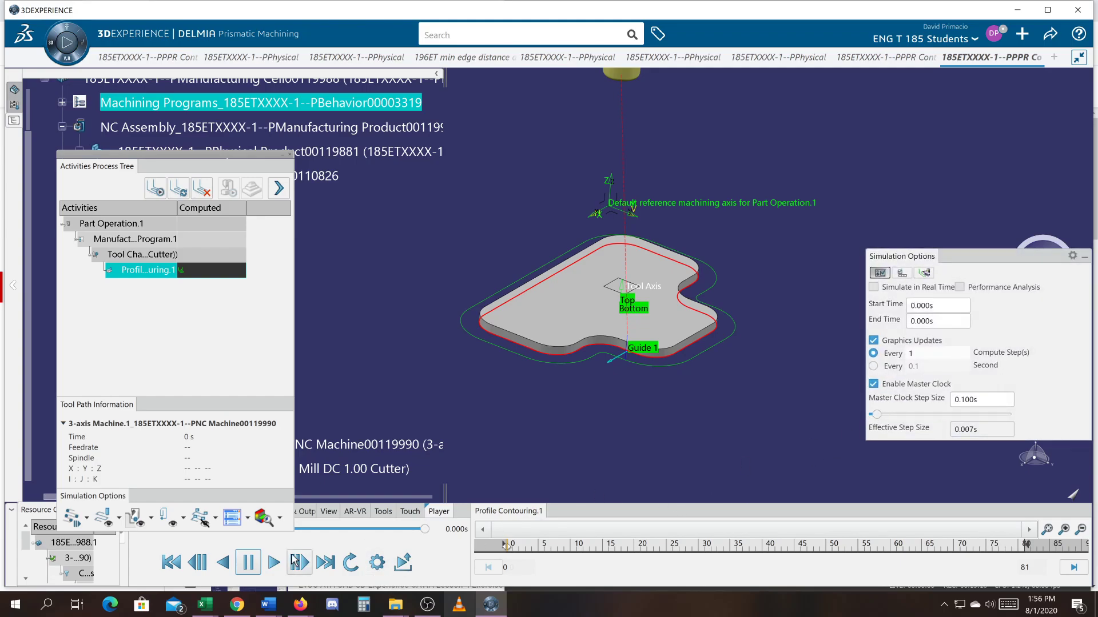
{"action": "left_click", "coordinate": [273, 563]}
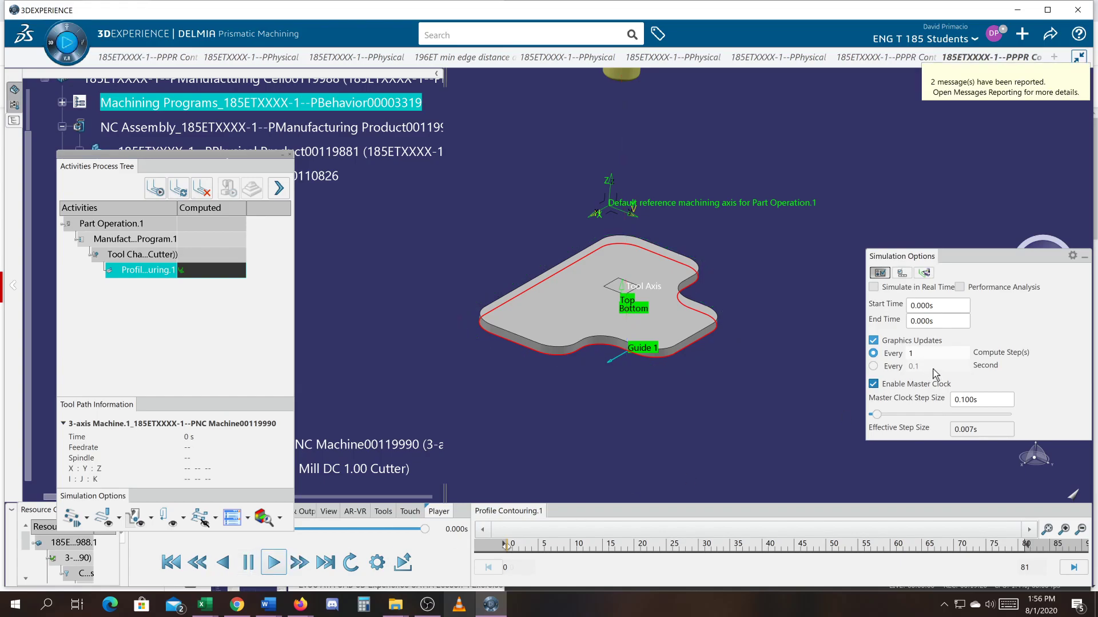
{"action": "left_click", "coordinate": [1085, 260]}
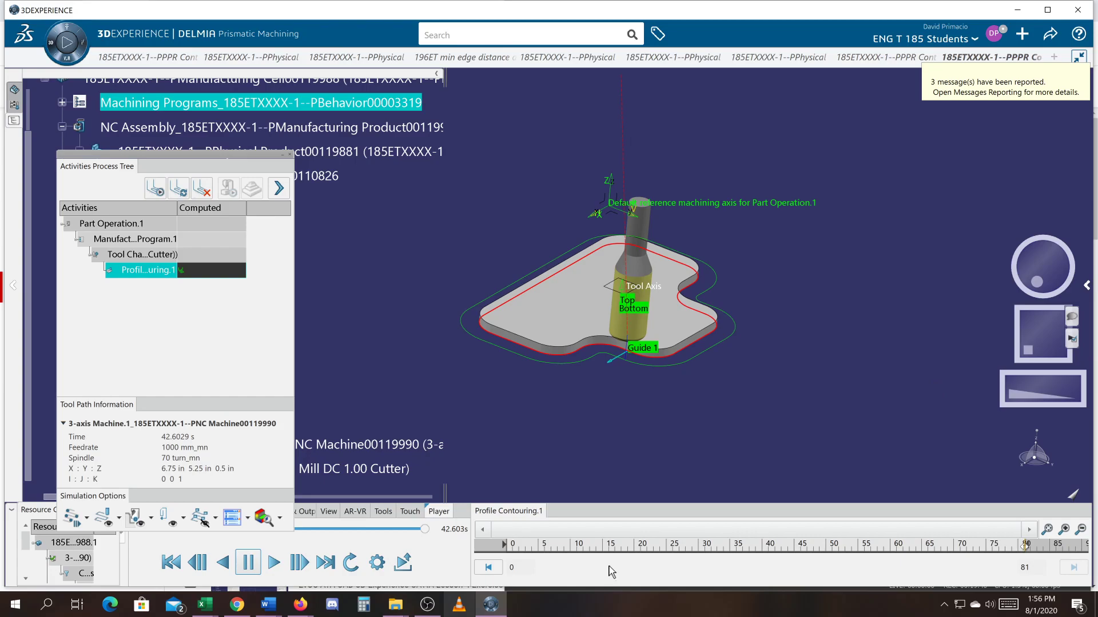
{"action": "middle_click_drag", "start_coordinate": [607, 393], "coordinate": [680, 409]}
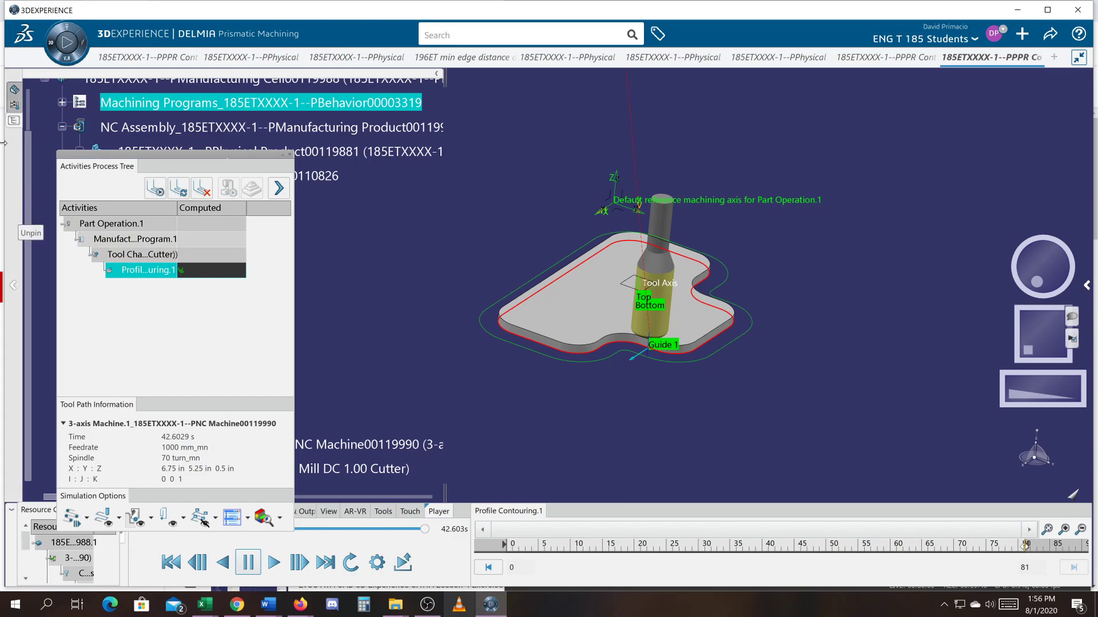
Step: Dock the Activities Process Tree among the side views beside the 3D area
{"action": "left_click", "coordinate": [14, 105]}
{"action": "left_click", "coordinate": [14, 89]}
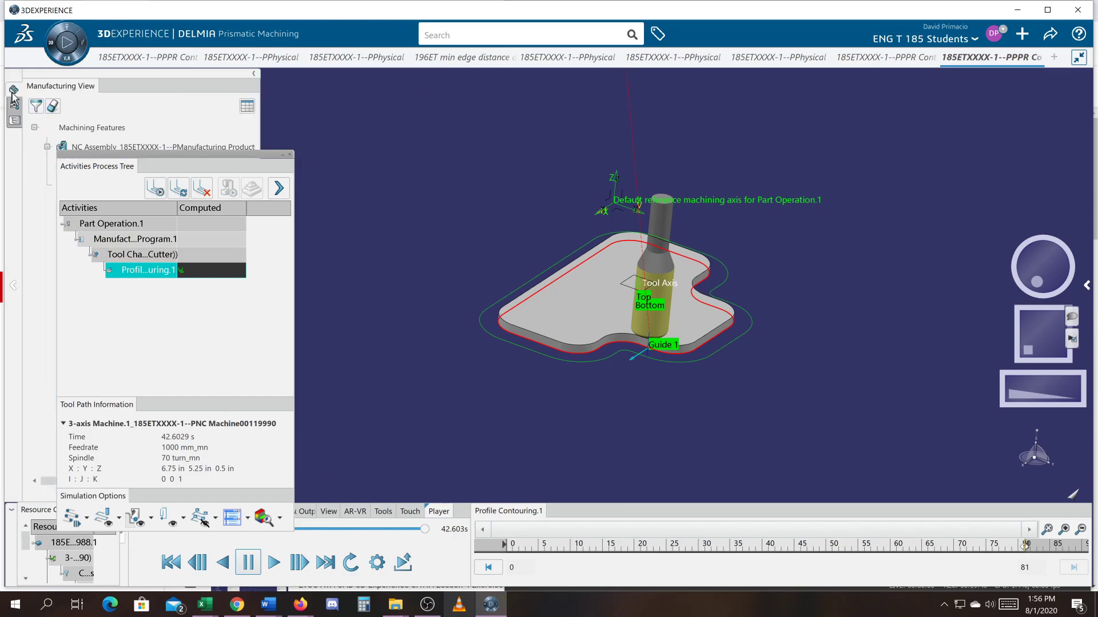
{"action": "left_click_drag", "start_coordinate": [100, 161], "coordinate": [20, 140]}
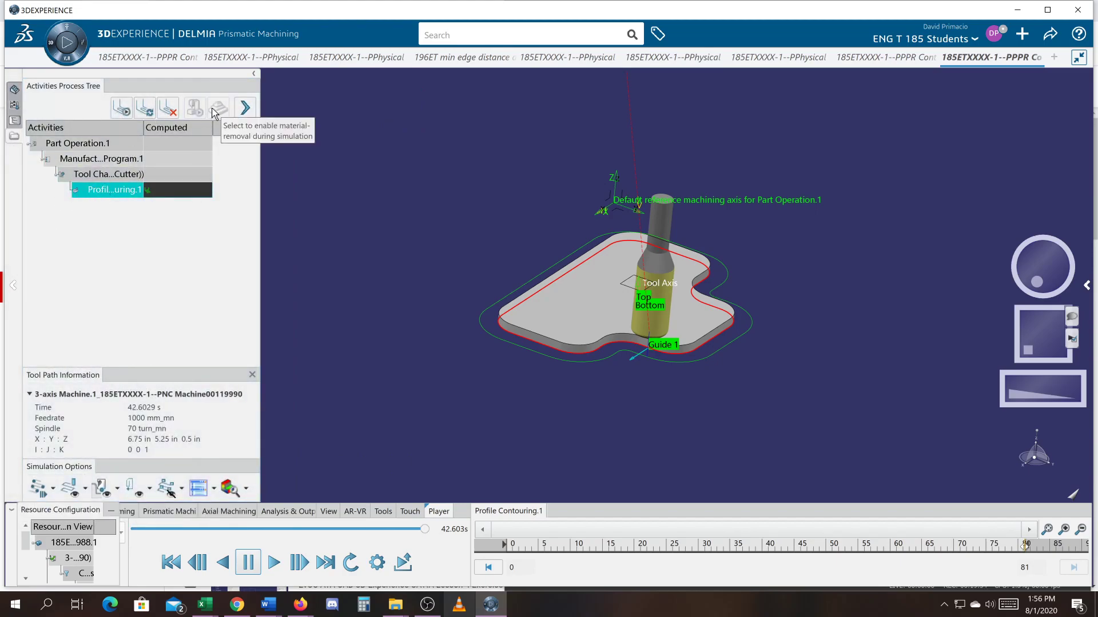
Step: Exit the tool path replay and enable material removal during simulation
{"action": "left_click", "coordinate": [139, 161]}
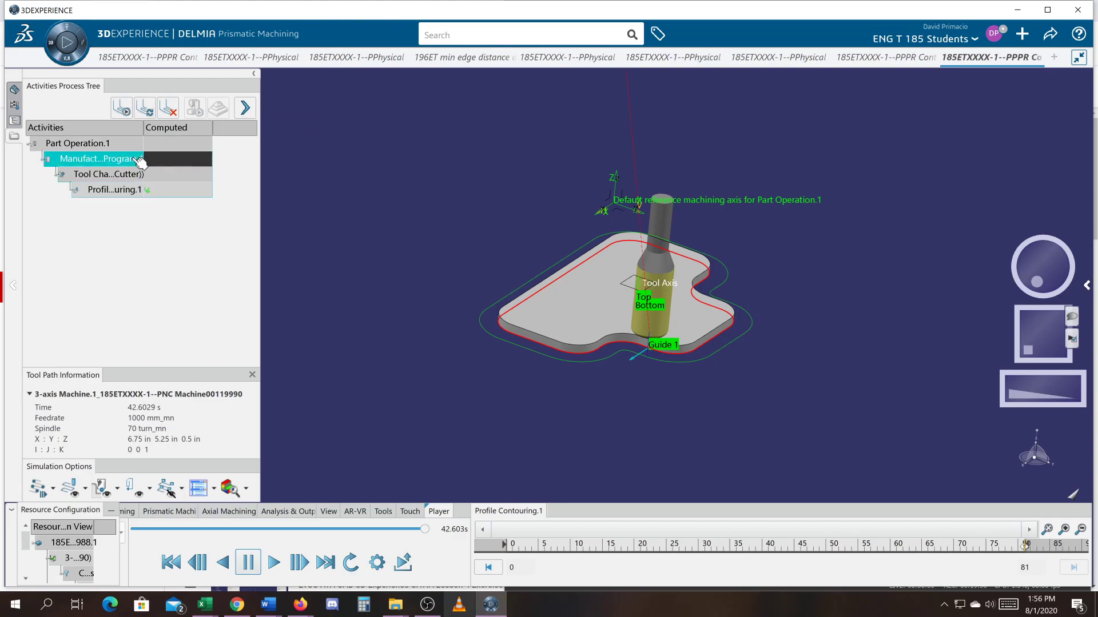
{"action": "left_click", "coordinate": [403, 562]}
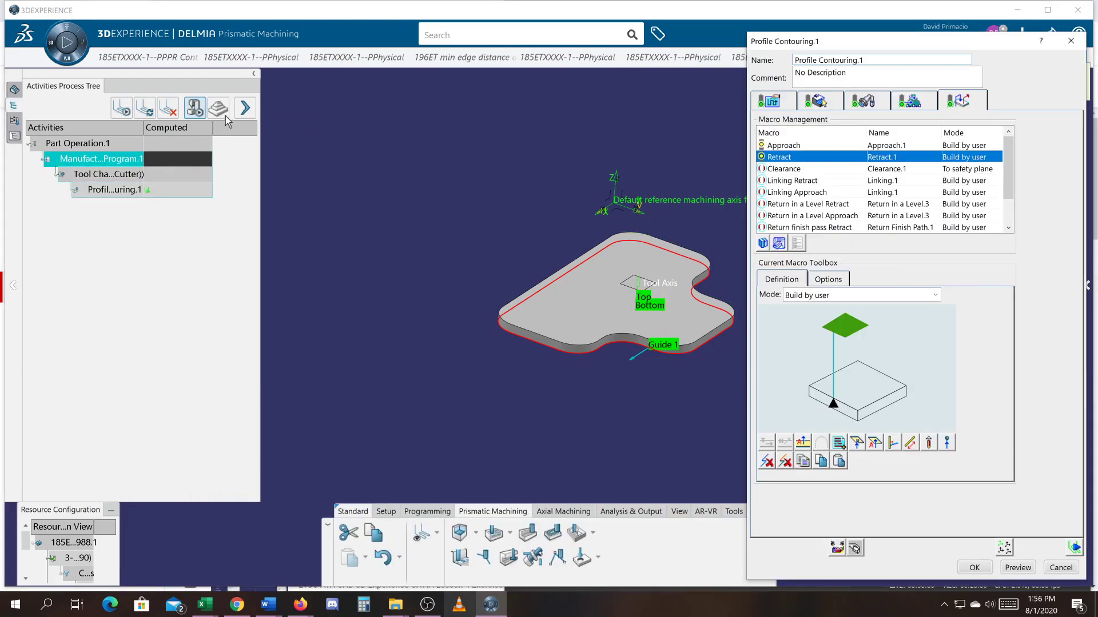
{"action": "left_click", "coordinate": [213, 111]}
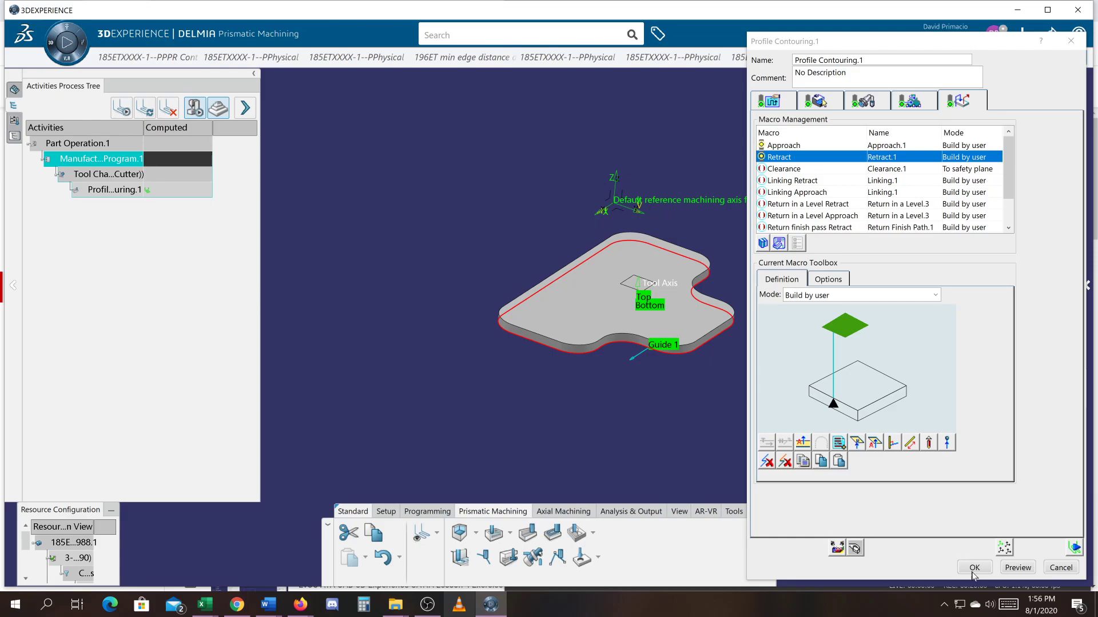
Step: Replay the tool path with material removal at a reduced step size and examine the cut along the plate's lower edge
{"action": "left_click", "coordinate": [1073, 547]}
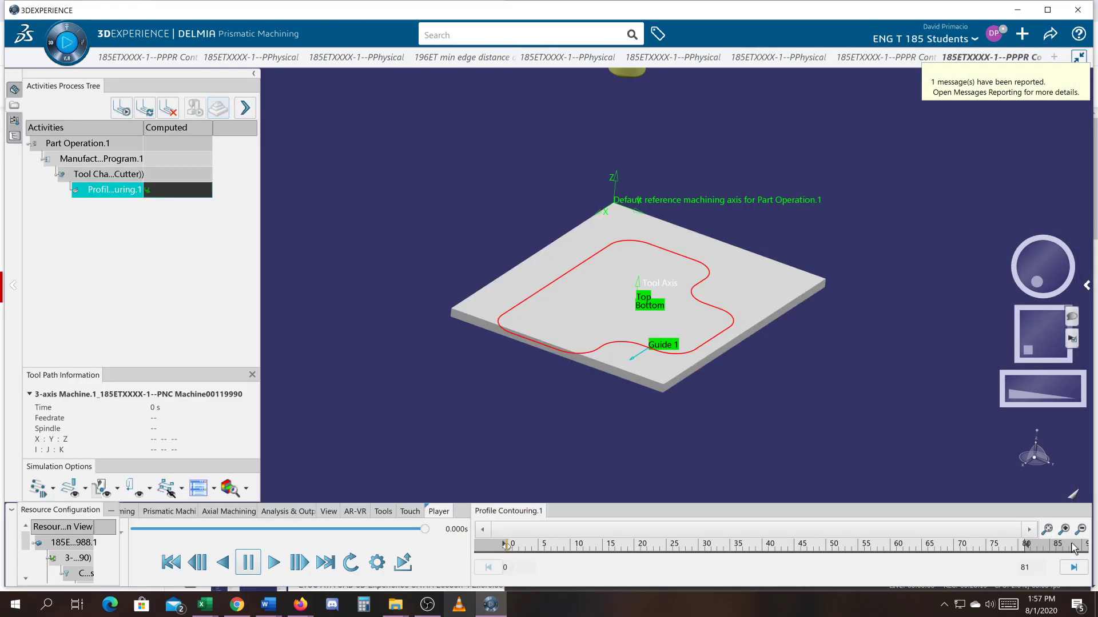
{"action": "left_click", "coordinate": [380, 571]}
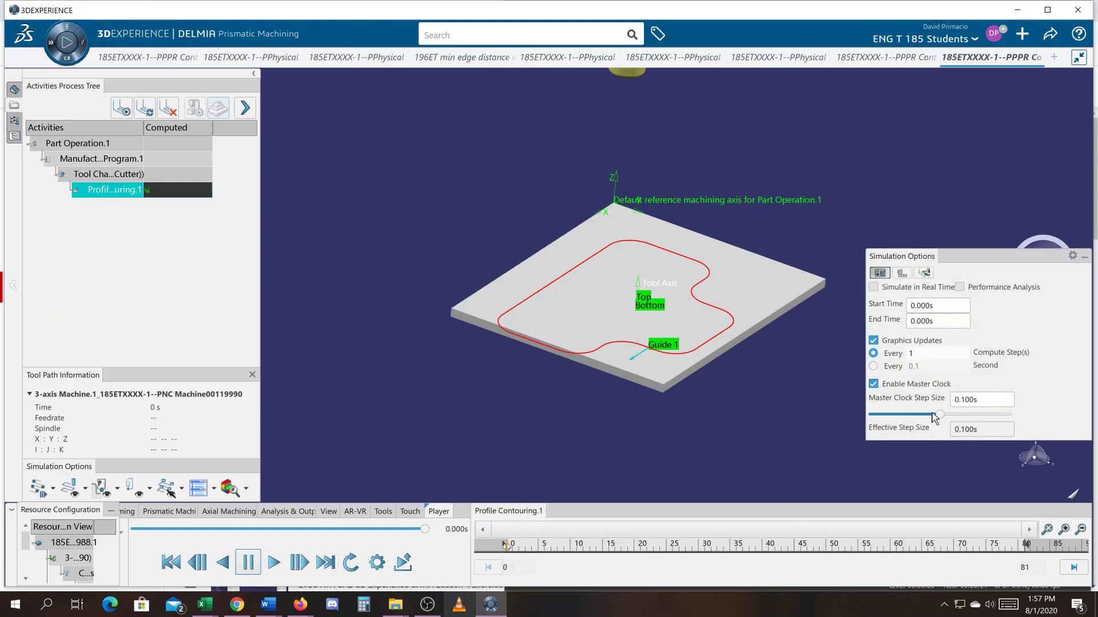
{"action": "left_click_drag", "start_coordinate": [940, 415], "coordinate": [829, 426]}
{"action": "left_click", "coordinate": [1085, 261]}
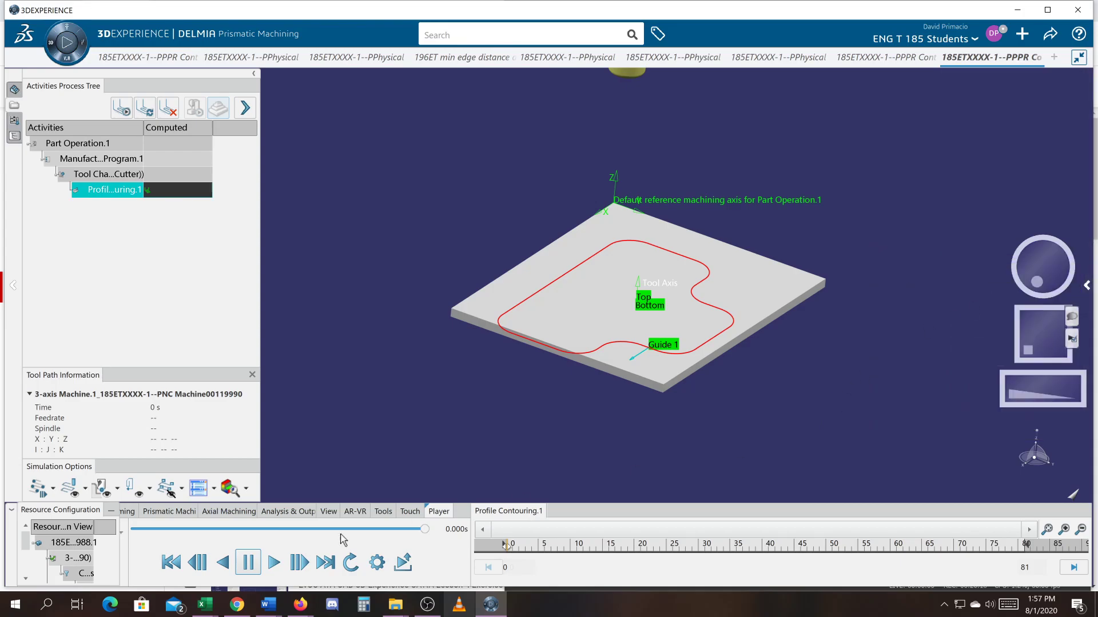
{"action": "left_click", "coordinate": [274, 563]}
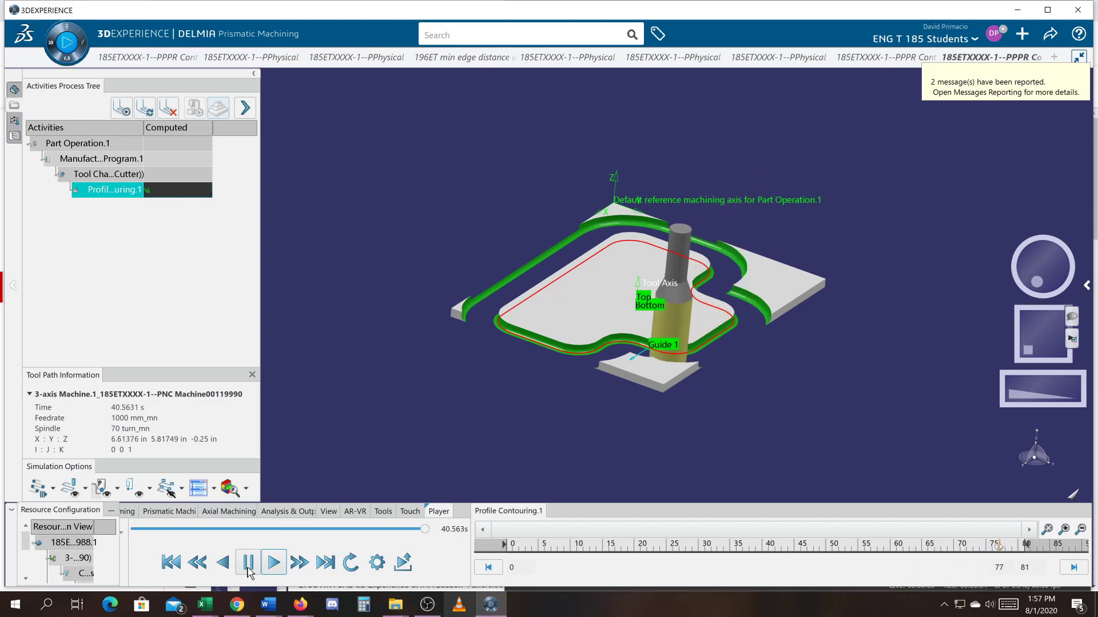
{"action": "middle_click_drag", "start_coordinate": [512, 392], "coordinate": [536, 335]}
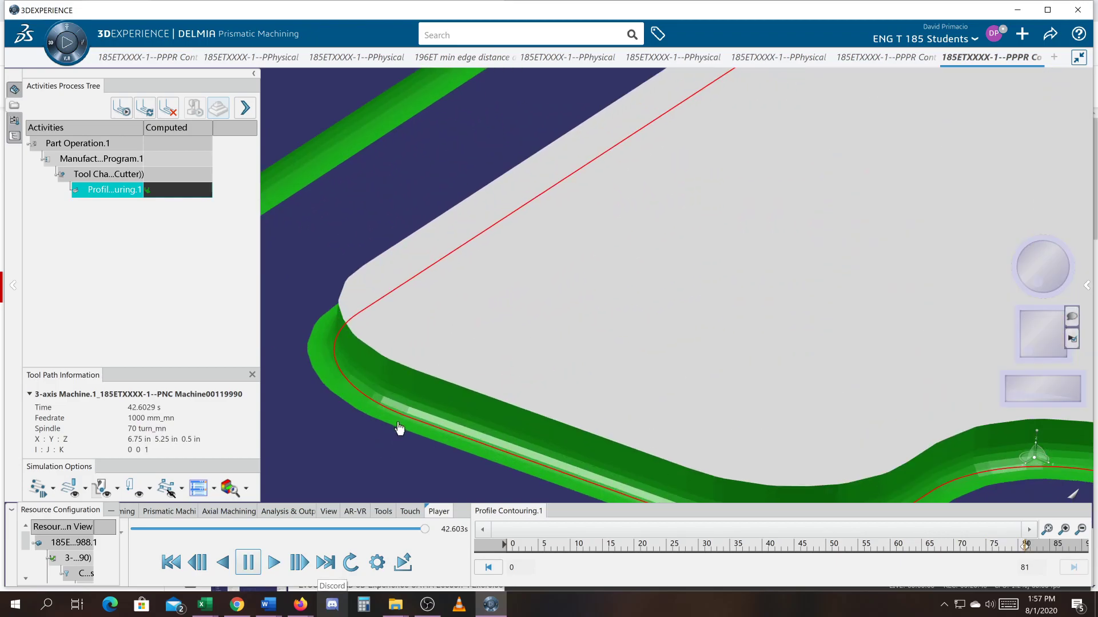
{"action": "middle_click_drag", "start_coordinate": [478, 346], "coordinate": [475, 314]}
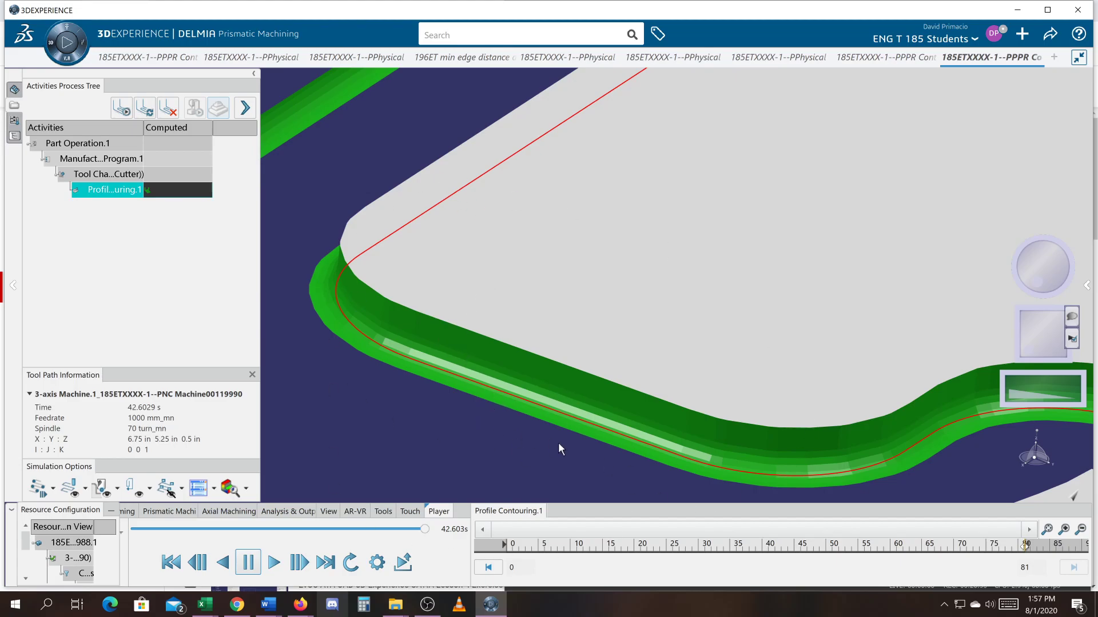
{"action": "scroll", "coordinate": [498, 385], "scroll_direction": "down", "scroll_amount": 3}
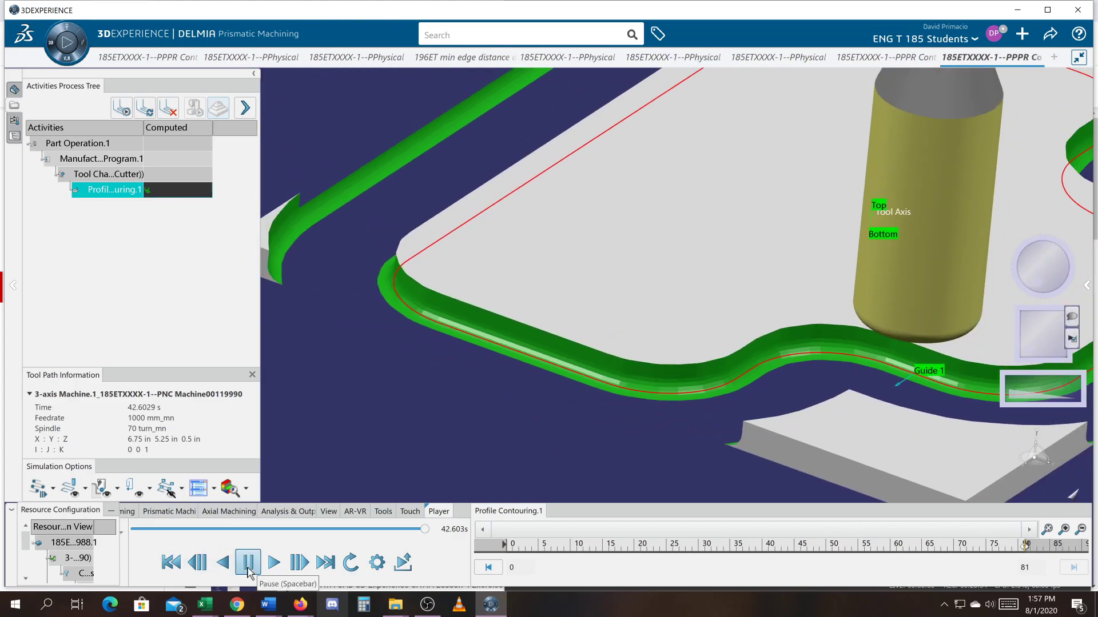
Step: Exit the replay, review the machining strategy and geometry settings of Profile Contouring.1, and open the Offset on Contour parameter, cancelling the edit
{"action": "left_click", "coordinate": [404, 563]}
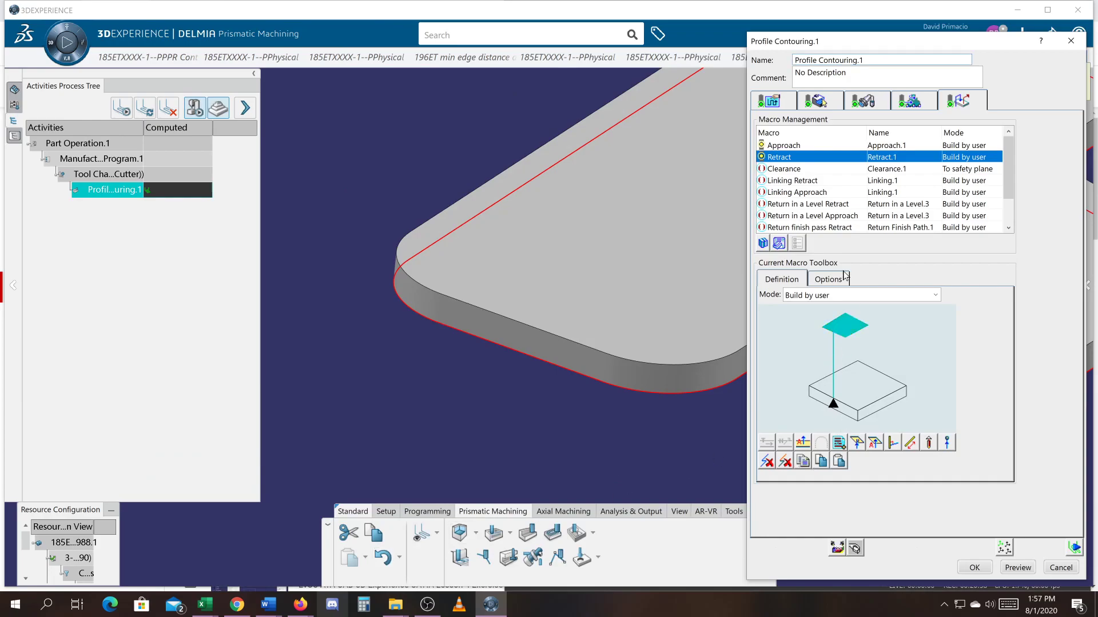
{"action": "left_click", "coordinate": [782, 101]}
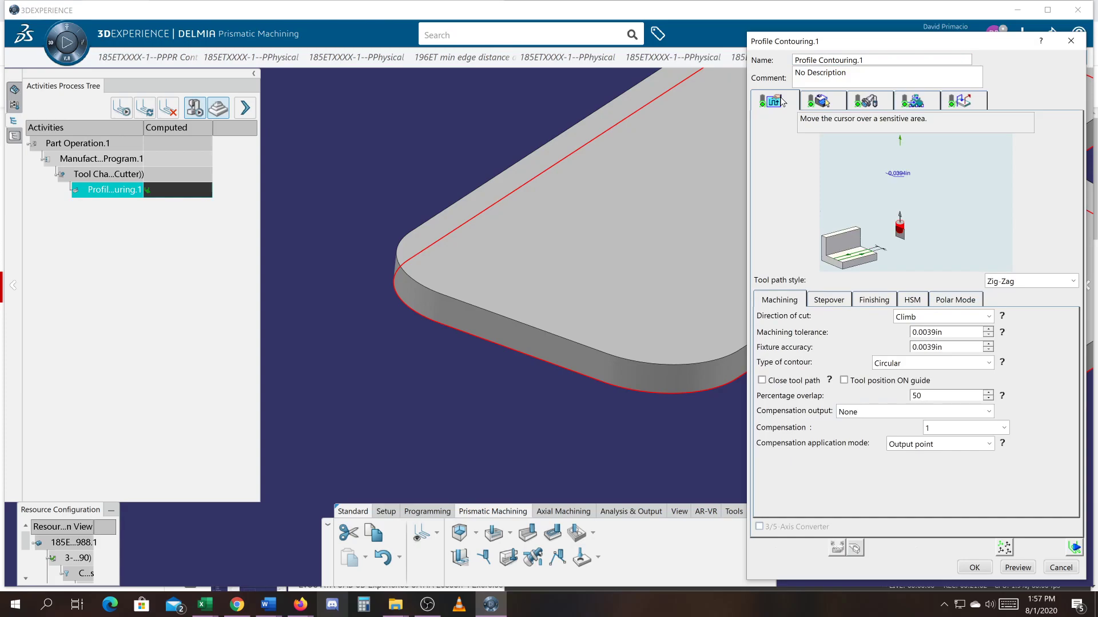
{"action": "left_click", "coordinate": [809, 102]}
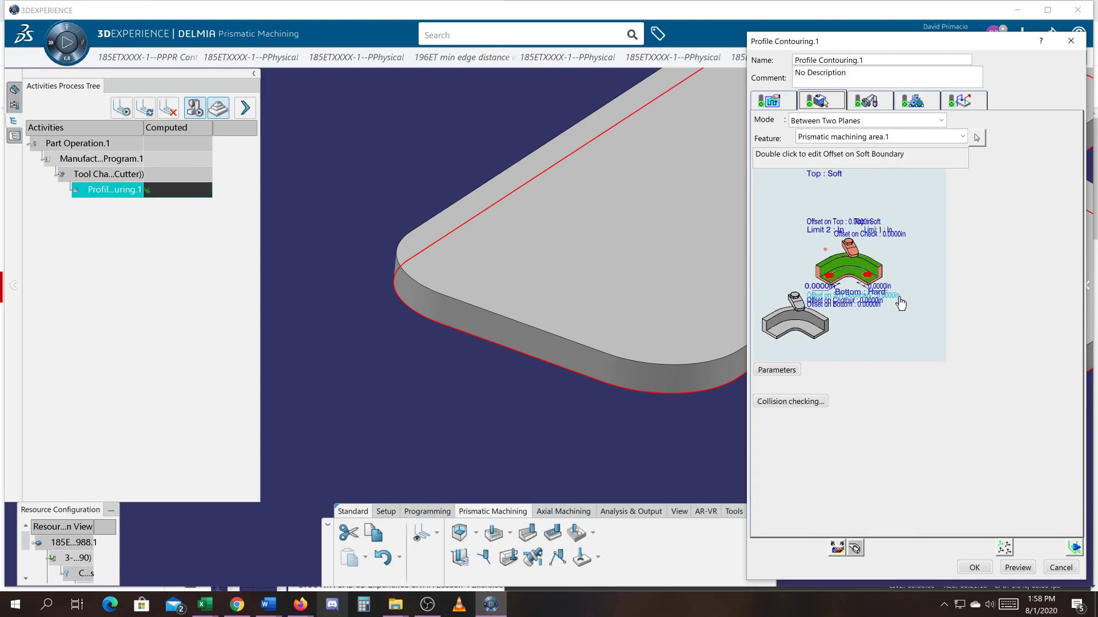
{"action": "mouse_move", "coordinate": [898, 295]}
{"action": "left_click", "coordinate": [867, 303]}
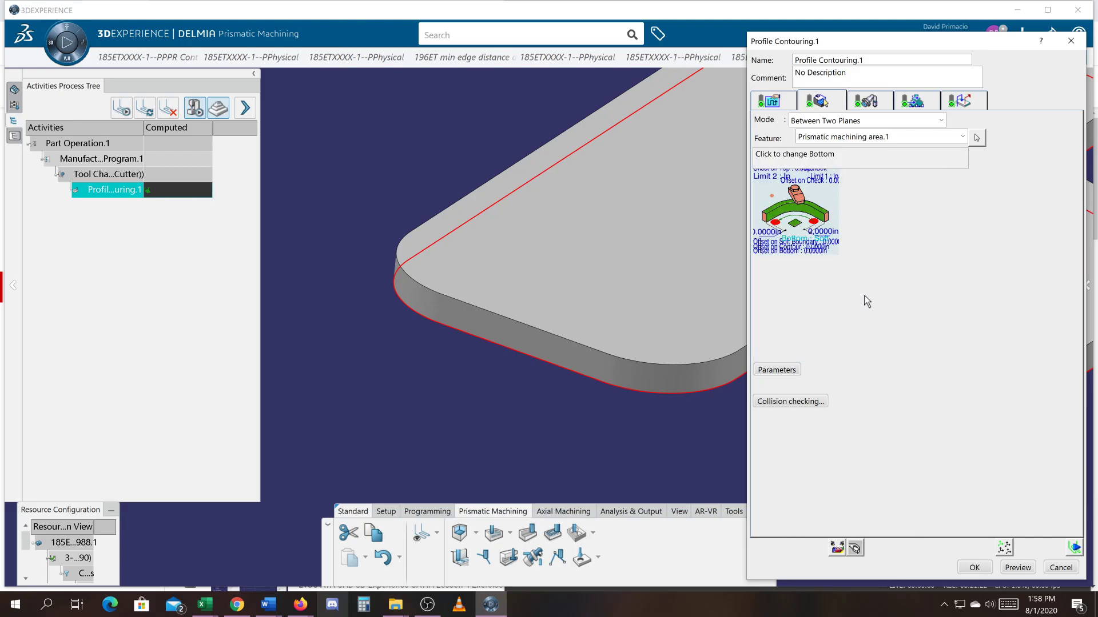
{"action": "double_click", "coordinate": [806, 249]}
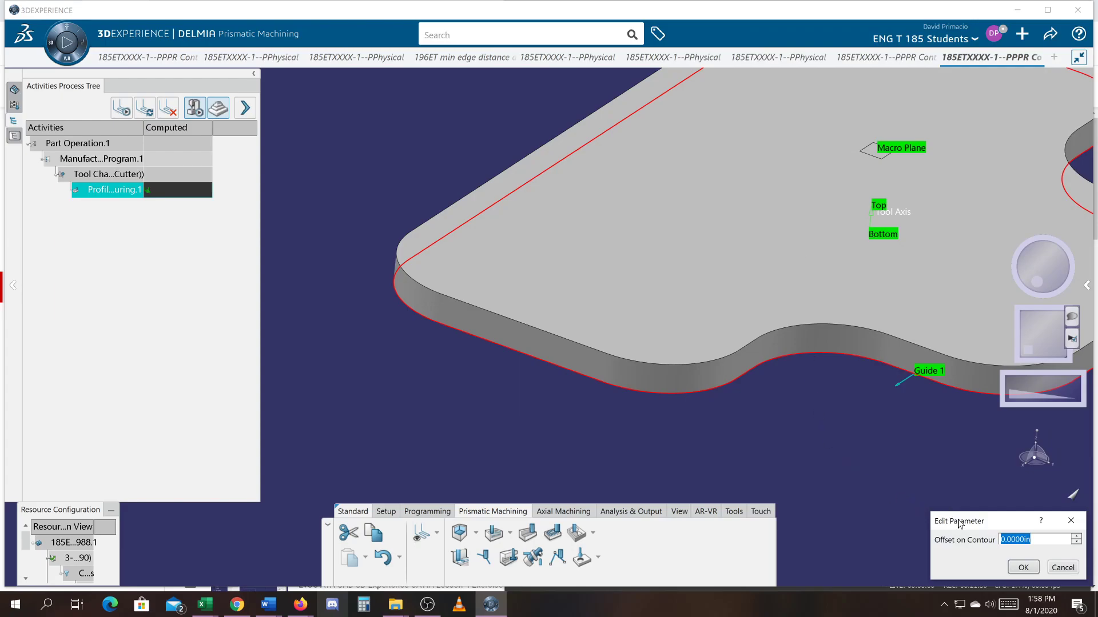
{"action": "left_click", "coordinate": [1062, 568]}
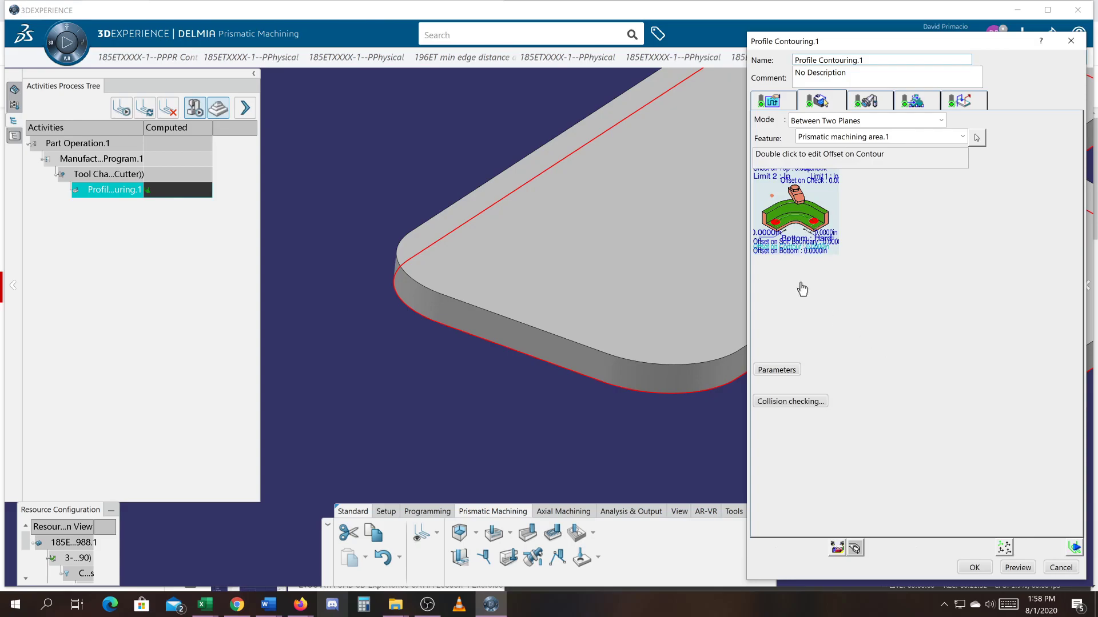
Step: Try an Offset on Bottom of 0.25 in for Profile Contouring.1, replay the tool path with material removal, and exit the replay
{"action": "double_click", "coordinate": [784, 253]}
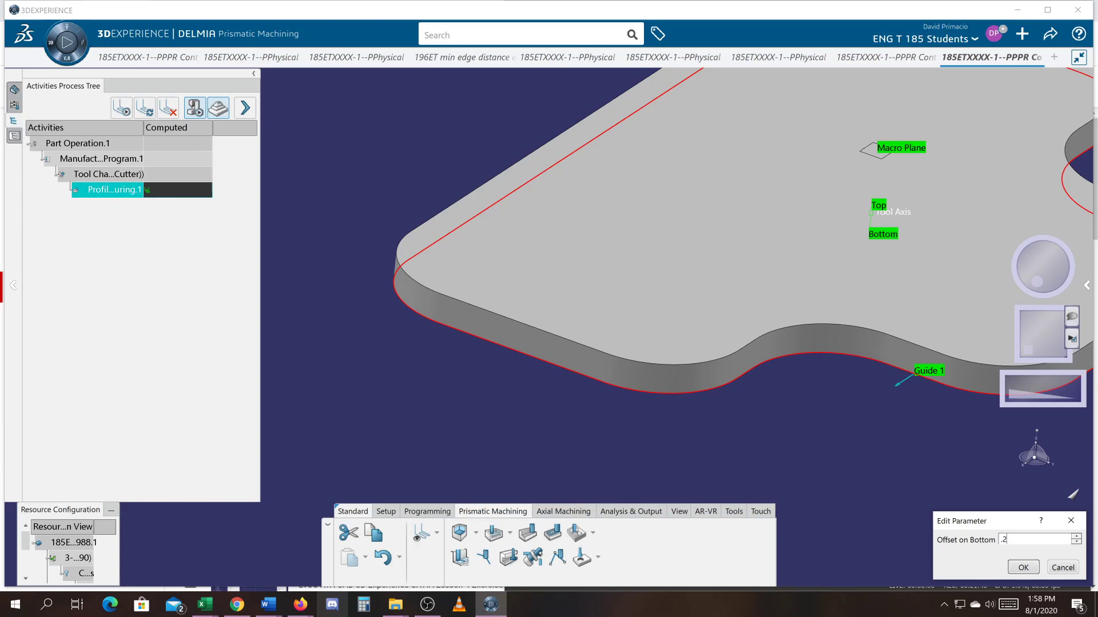
{"action": "left_click", "coordinate": [1023, 568]}
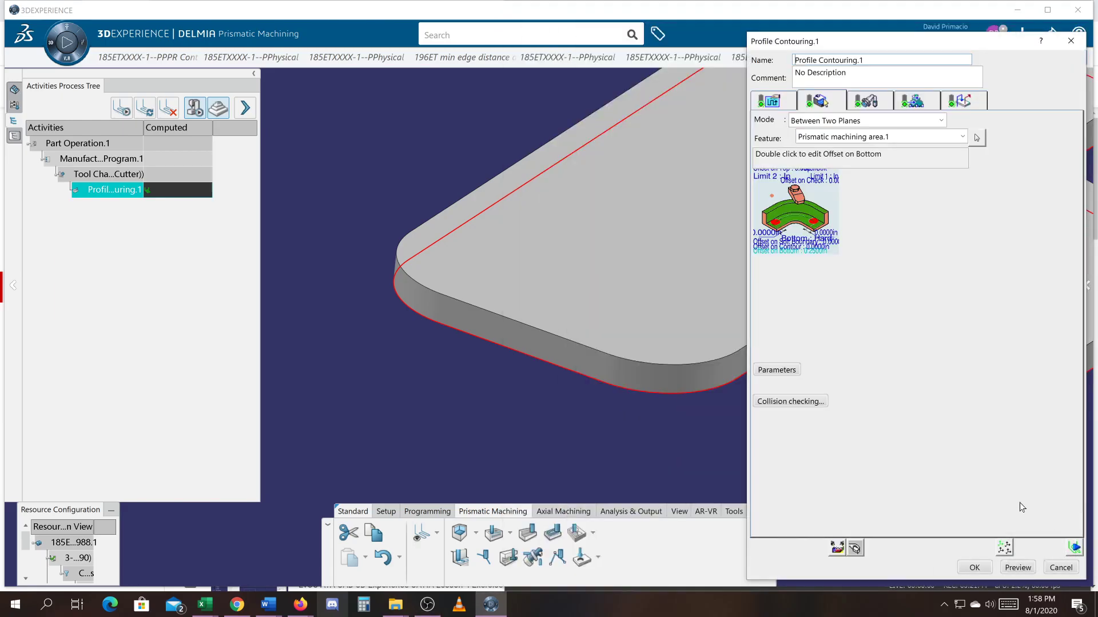
{"action": "left_click", "coordinate": [1074, 549]}
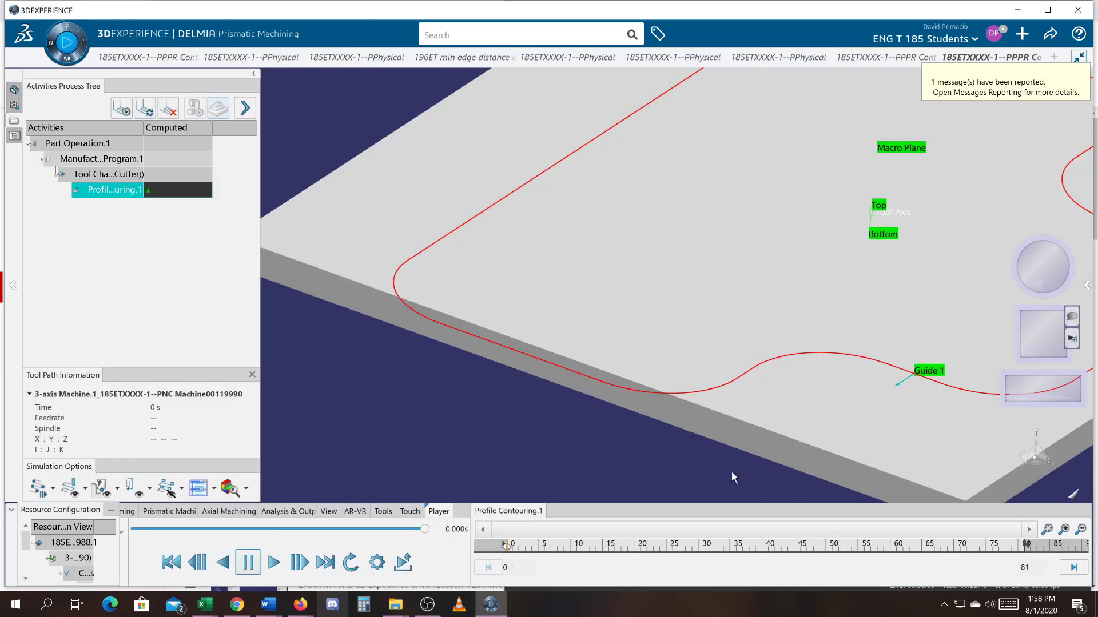
{"action": "left_click", "coordinate": [273, 563]}
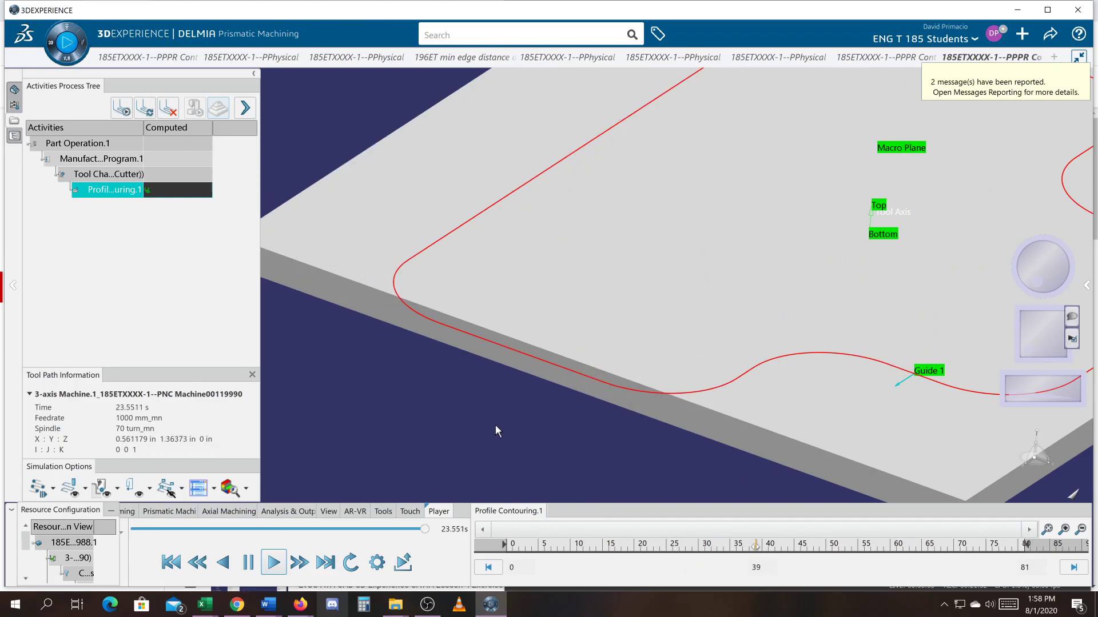
{"action": "scroll", "coordinate": [548, 392], "scroll_direction": "down", "scroll_amount": 5}
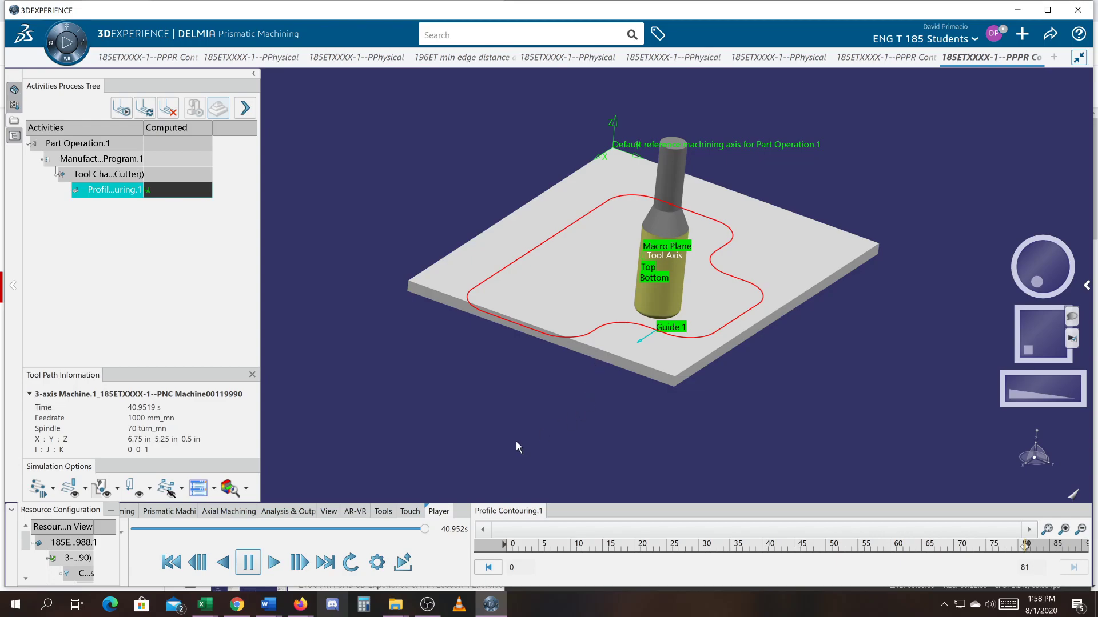
{"action": "left_click", "coordinate": [273, 562]}
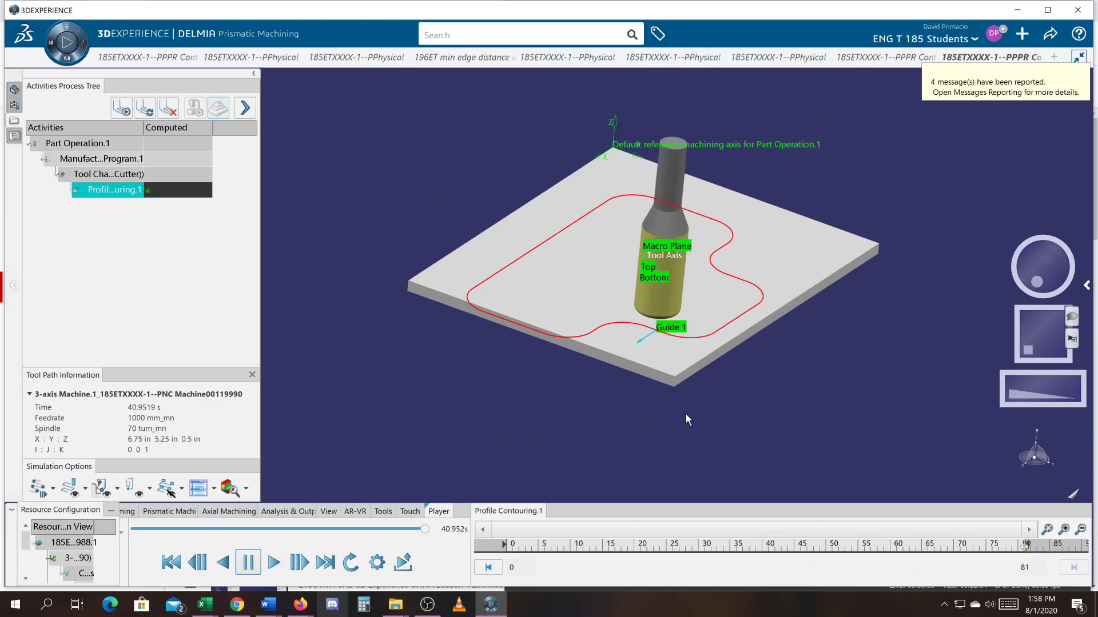
{"action": "middle_click_drag", "start_coordinate": [686, 420], "coordinate": [692, 328]}
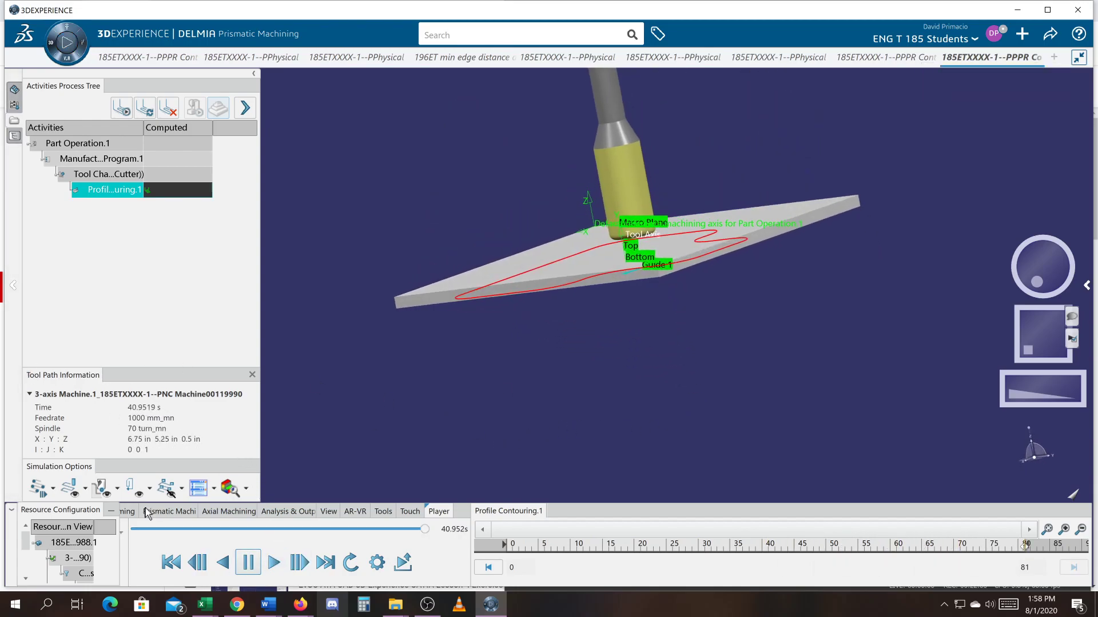
{"action": "left_click", "coordinate": [246, 572]}
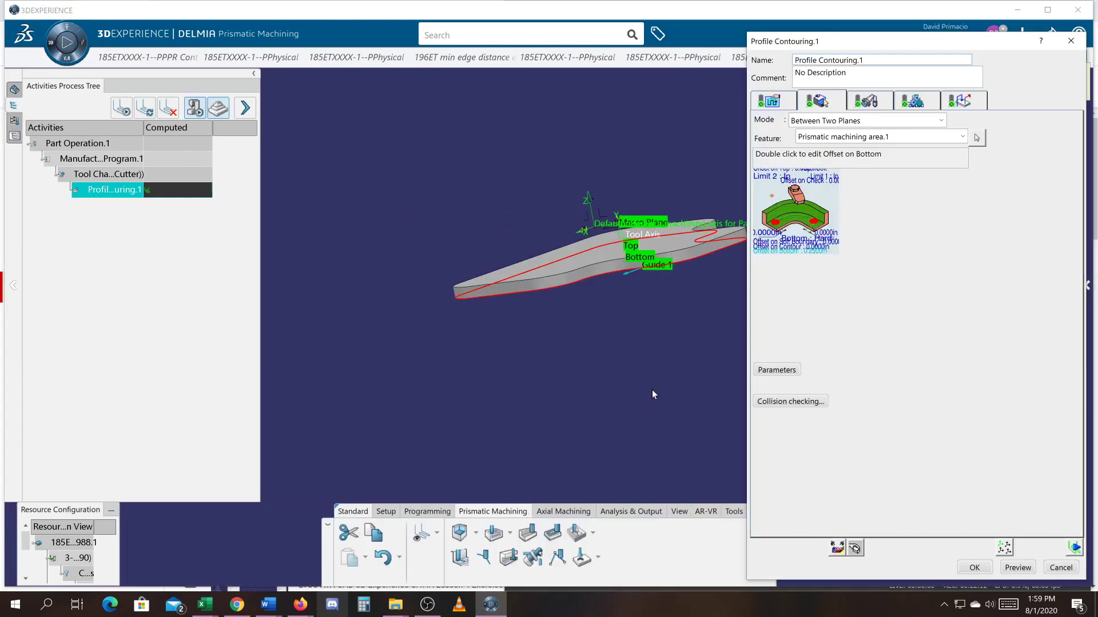
Step: Set the Offset on Bottom of Profile Contouring.1 to -0.25 in
{"action": "middle_click_drag", "start_coordinate": [623, 389], "coordinate": [586, 391]}
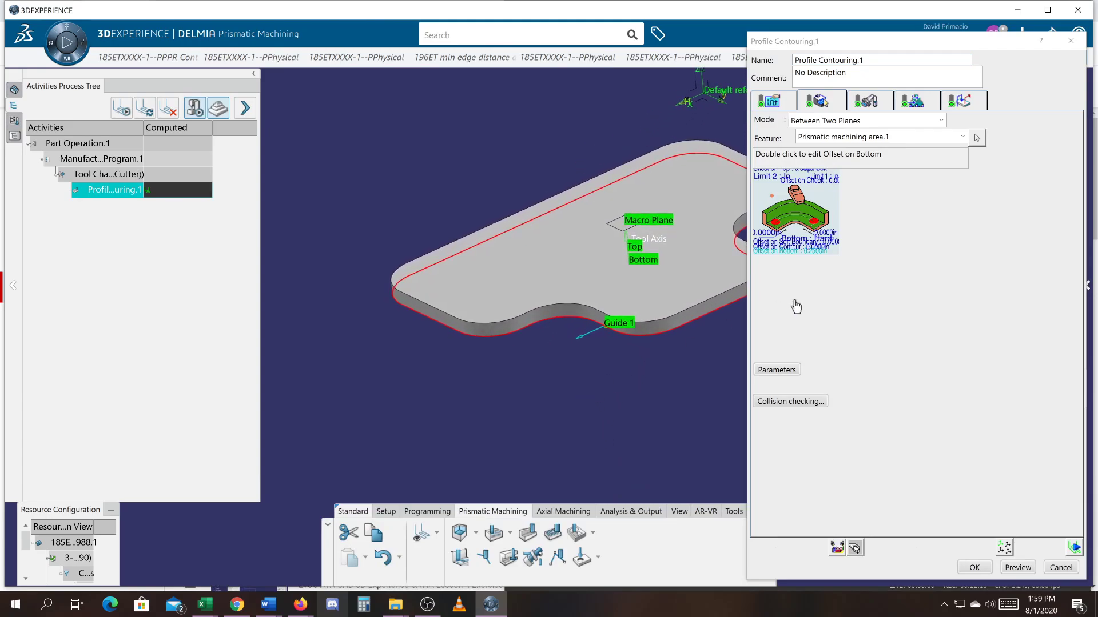
{"action": "double_click", "coordinate": [787, 251]}
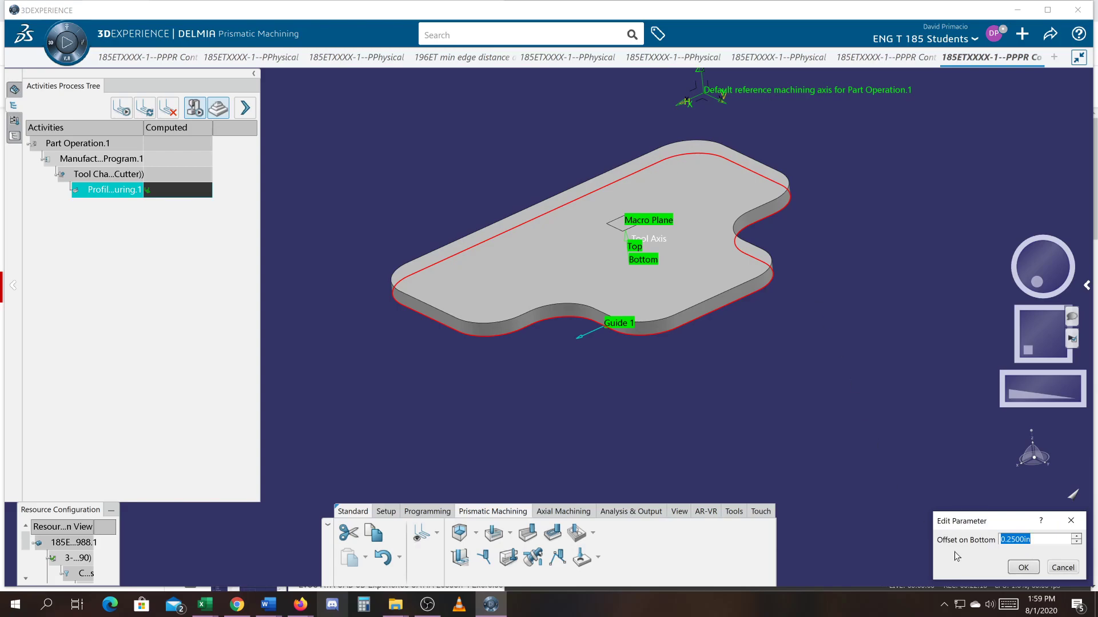
{"action": "type", "text": "-.25"}
{"action": "key", "text": "Return"}
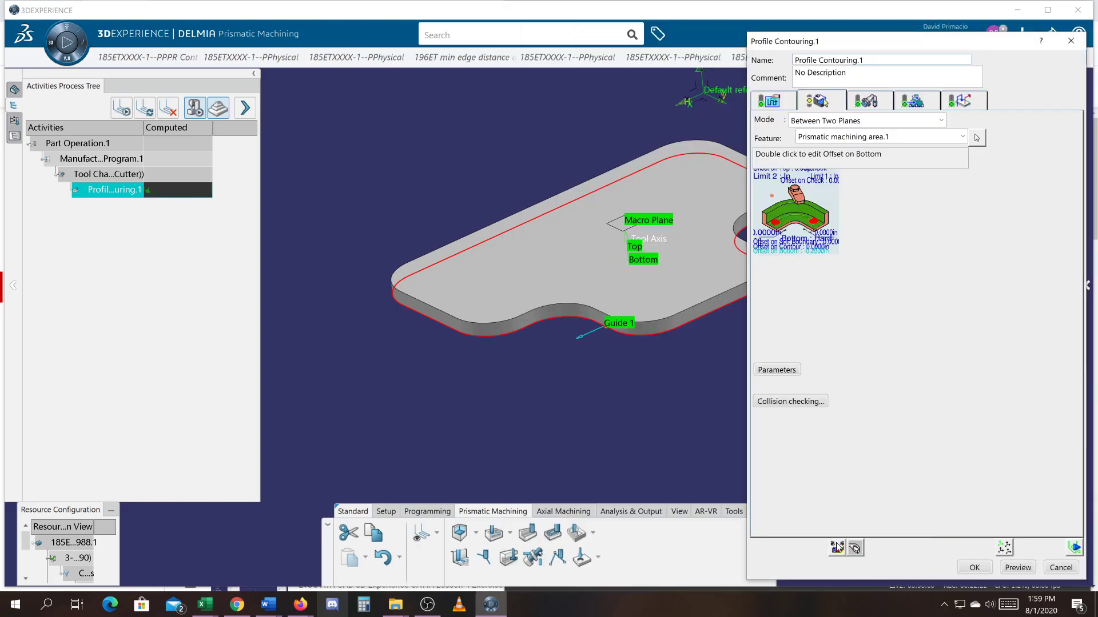
Step: Replay the Profile Contouring.1 tool path with material removal and examine the cut around the plate's full edge
{"action": "left_click", "coordinate": [1074, 548]}
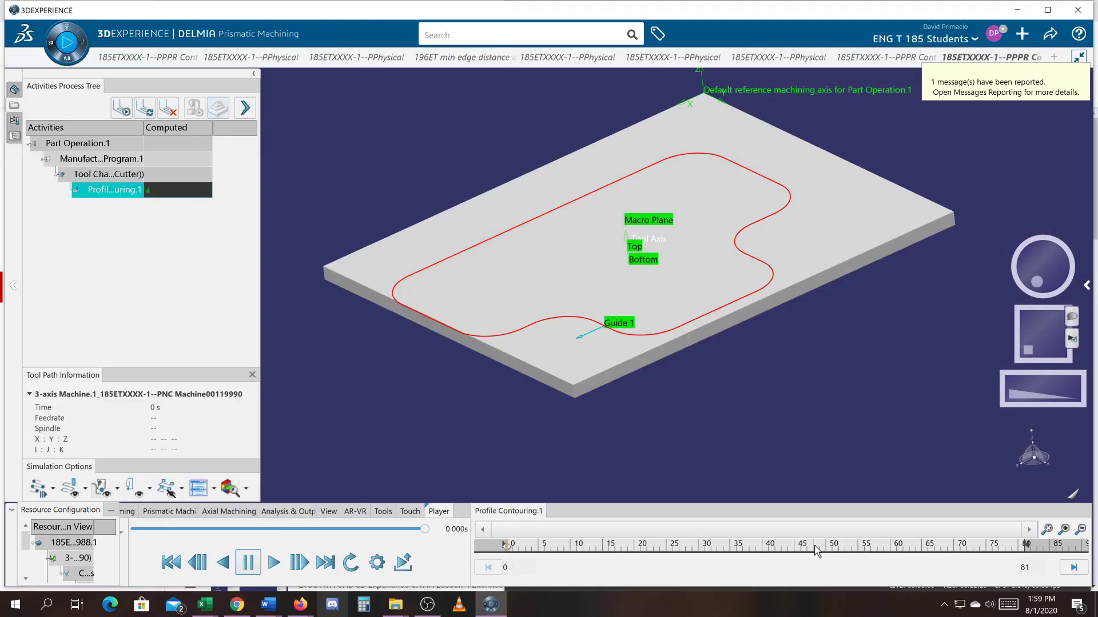
{"action": "left_click", "coordinate": [274, 563]}
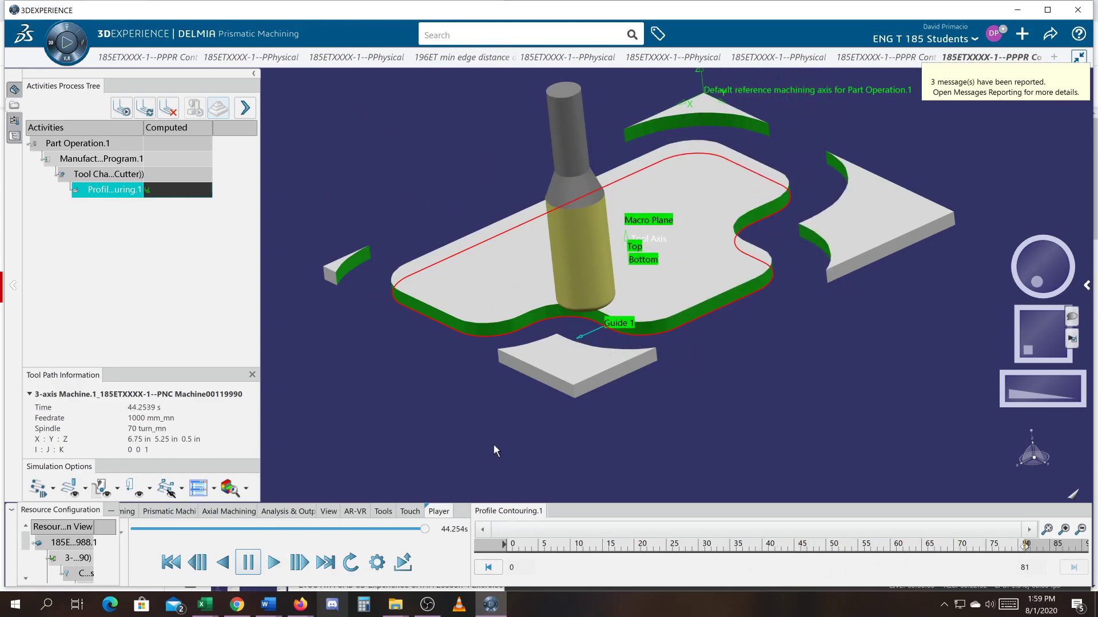
{"action": "middle_click_drag", "start_coordinate": [763, 433], "coordinate": [828, 403]}
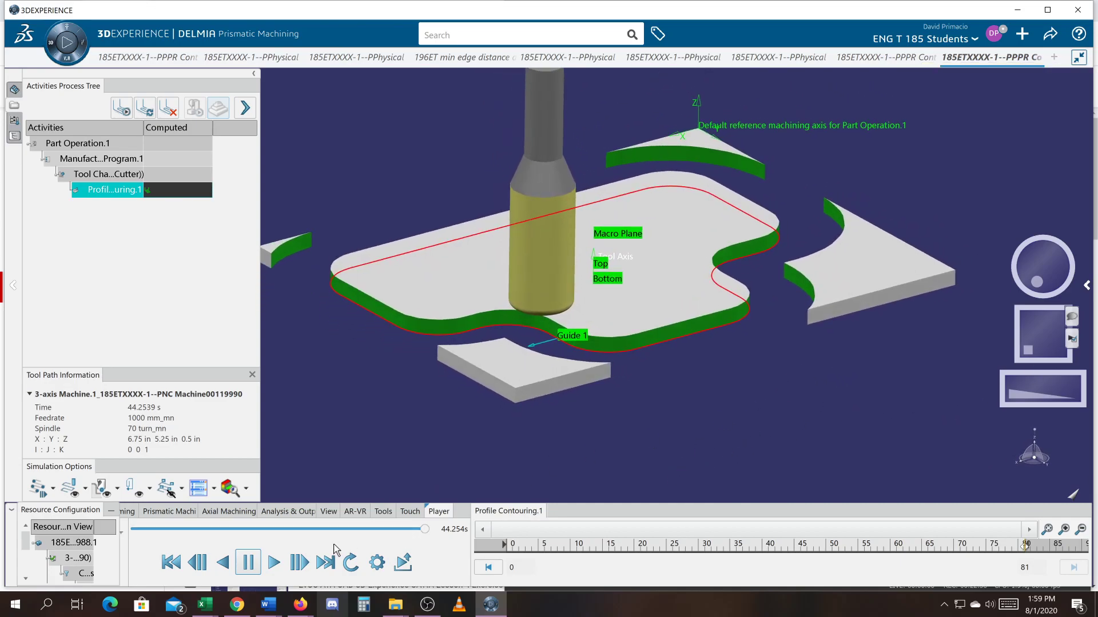
Step: Reduce the simulation's master clock step size to 0.100 s and replay the material removal along the contour more slowly
{"action": "left_click", "coordinate": [378, 564]}
{"action": "left_click", "coordinate": [873, 414]}
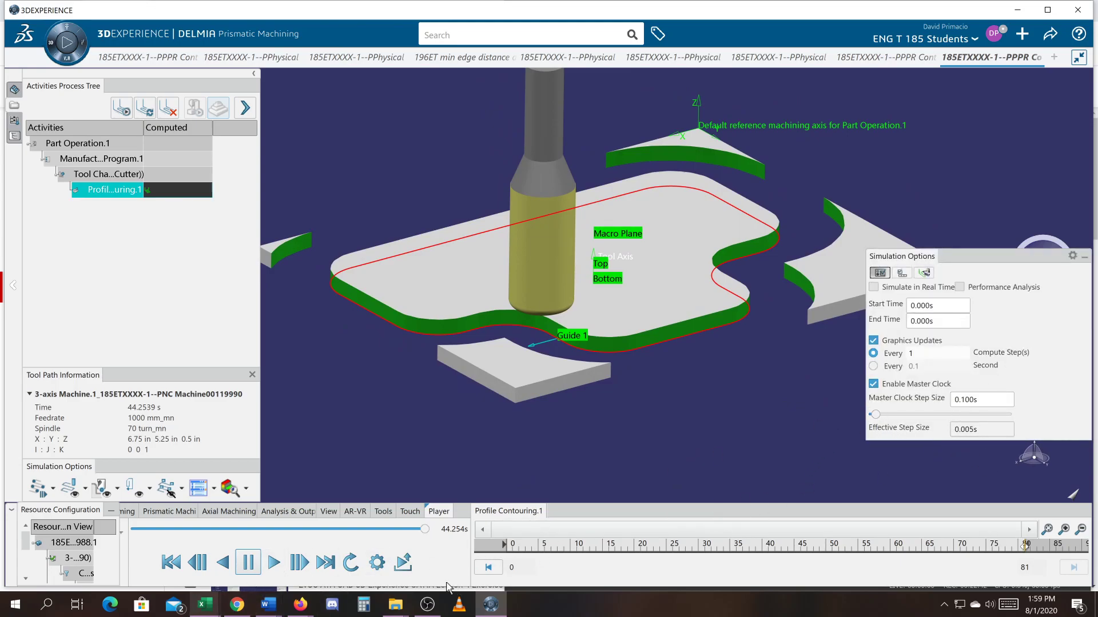
{"action": "left_click", "coordinate": [263, 569]}
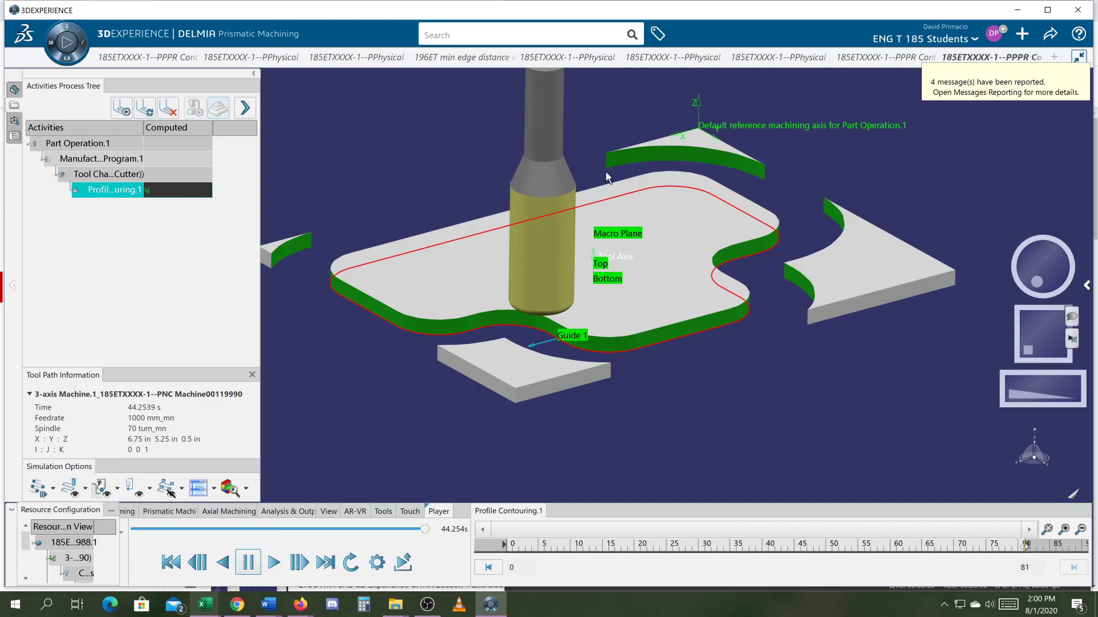
{"action": "left_click", "coordinate": [242, 571]}
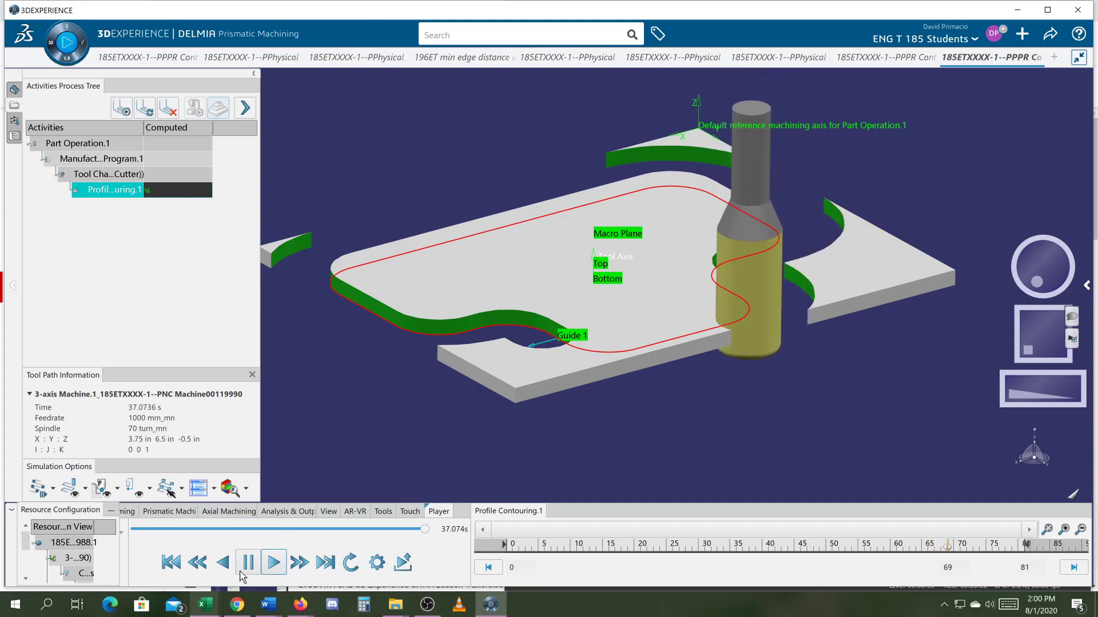
{"action": "key", "text": "alt+Tab"}
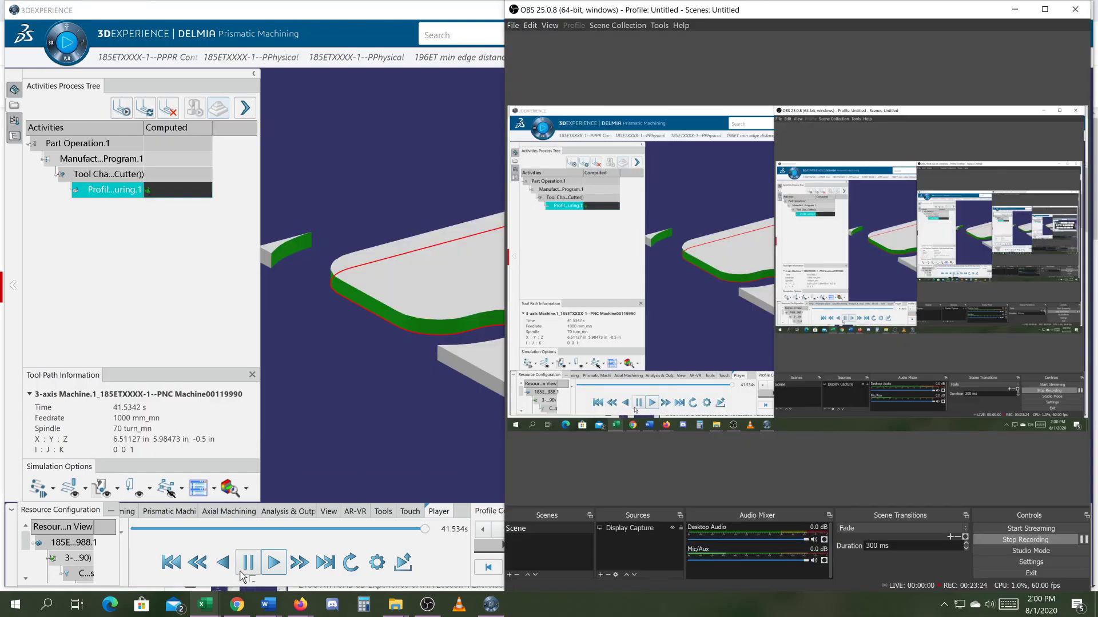